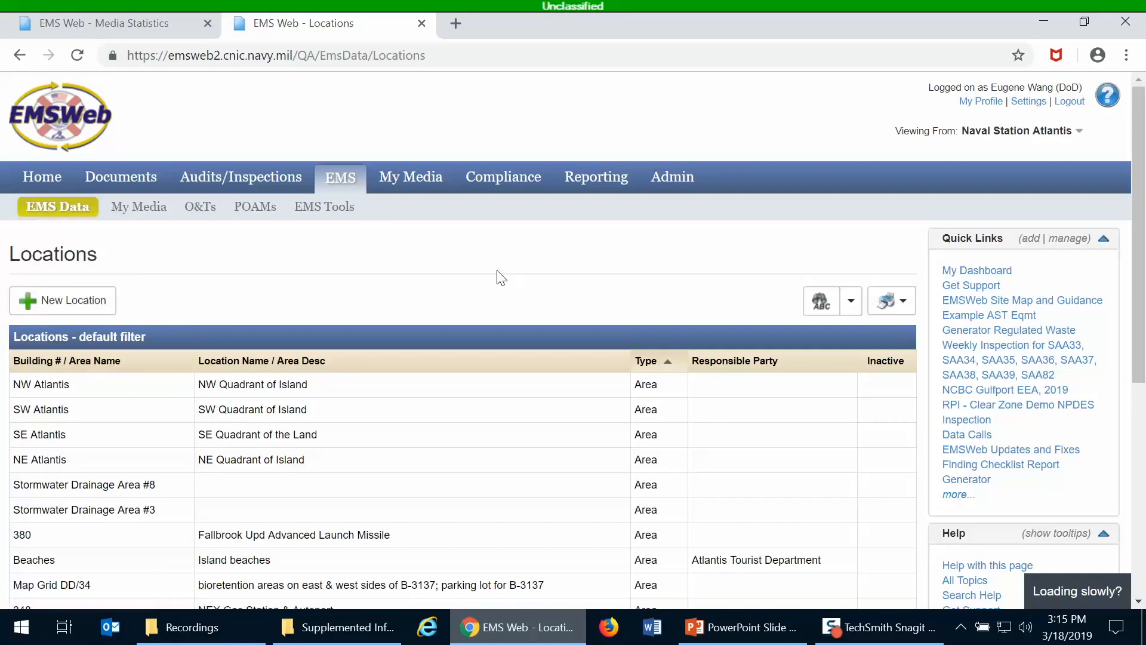
Step: Open the example AST equipment record H1-RED and view its completed checklists in a separate browser tab
click(988, 318)
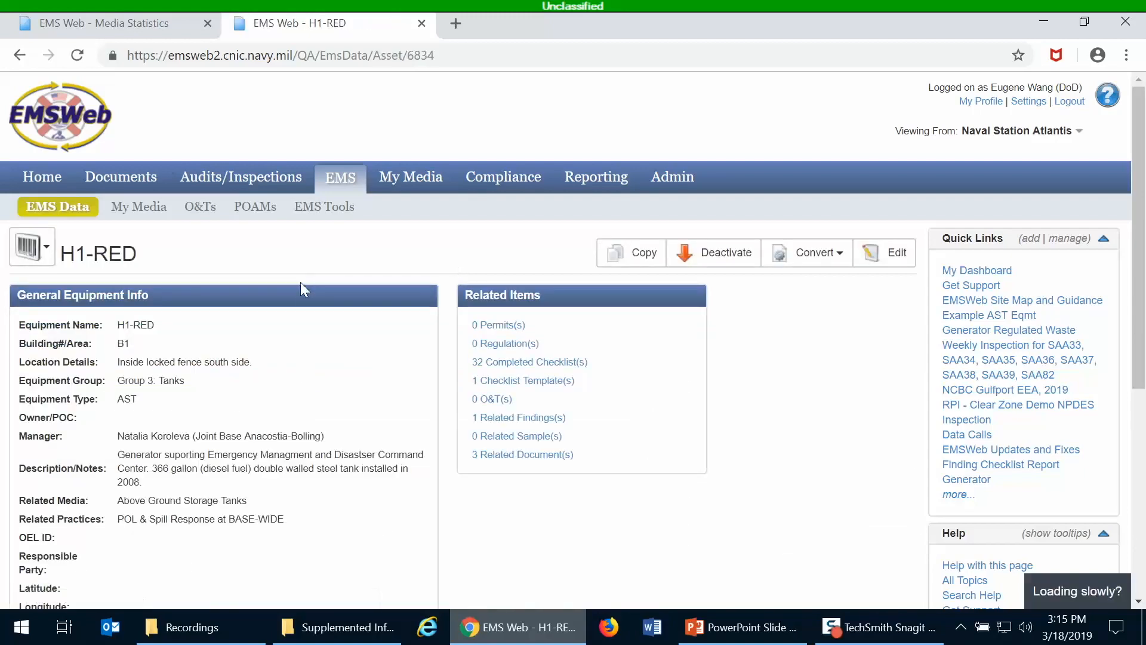
scroll(300, 281, down, 1)
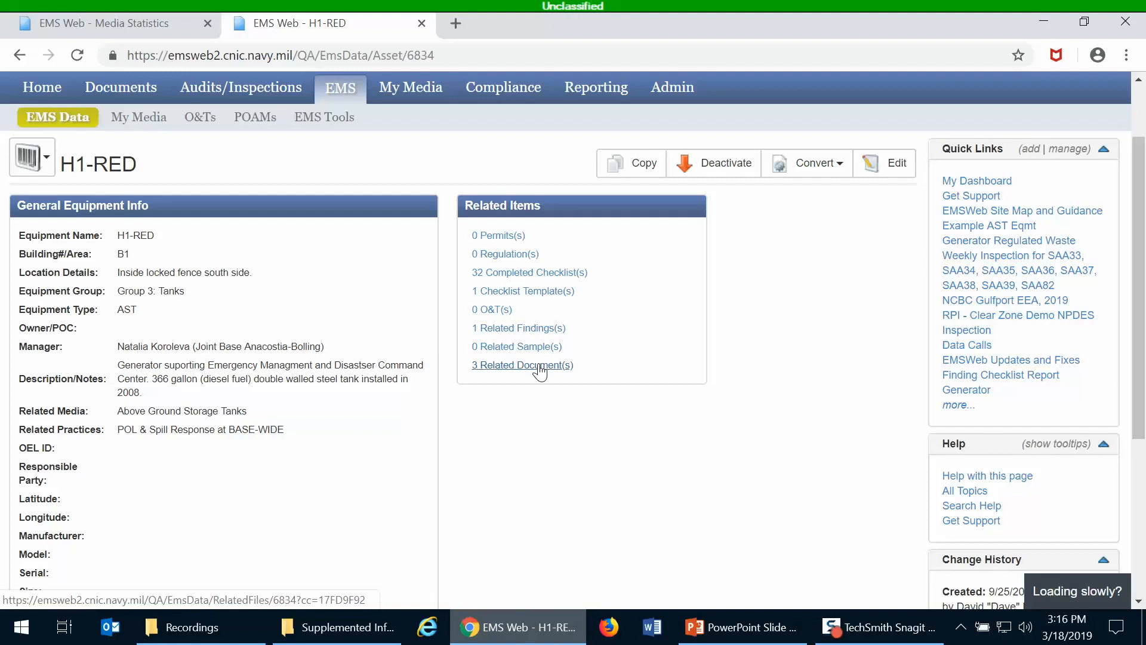
right_click(528, 278)
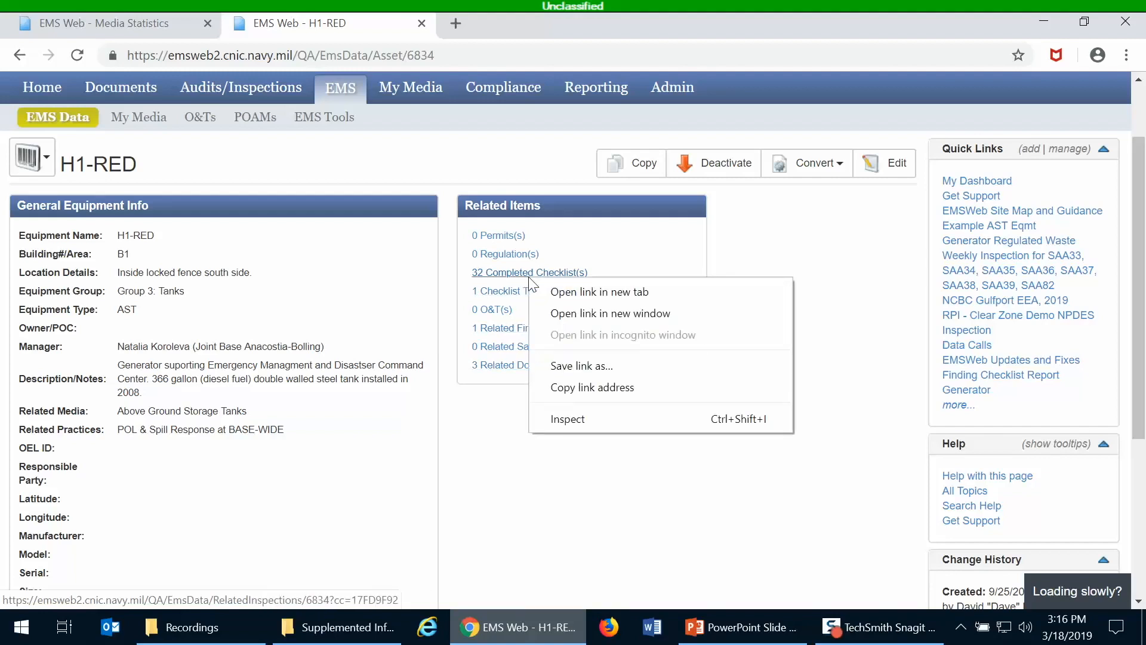
click(558, 291)
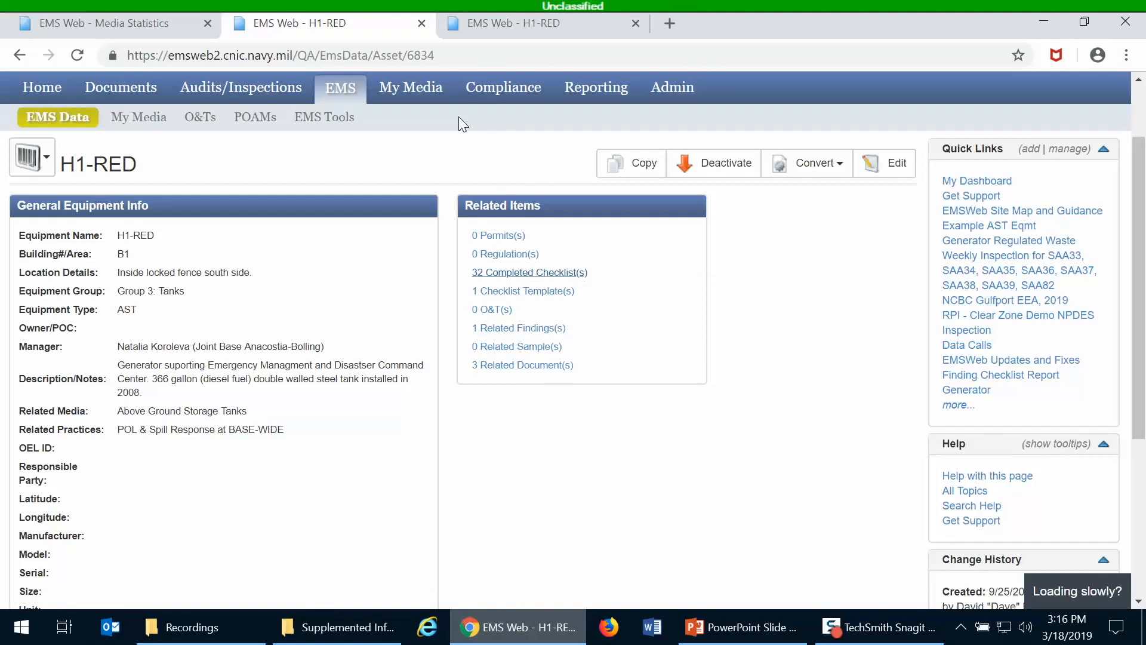
click(477, 27)
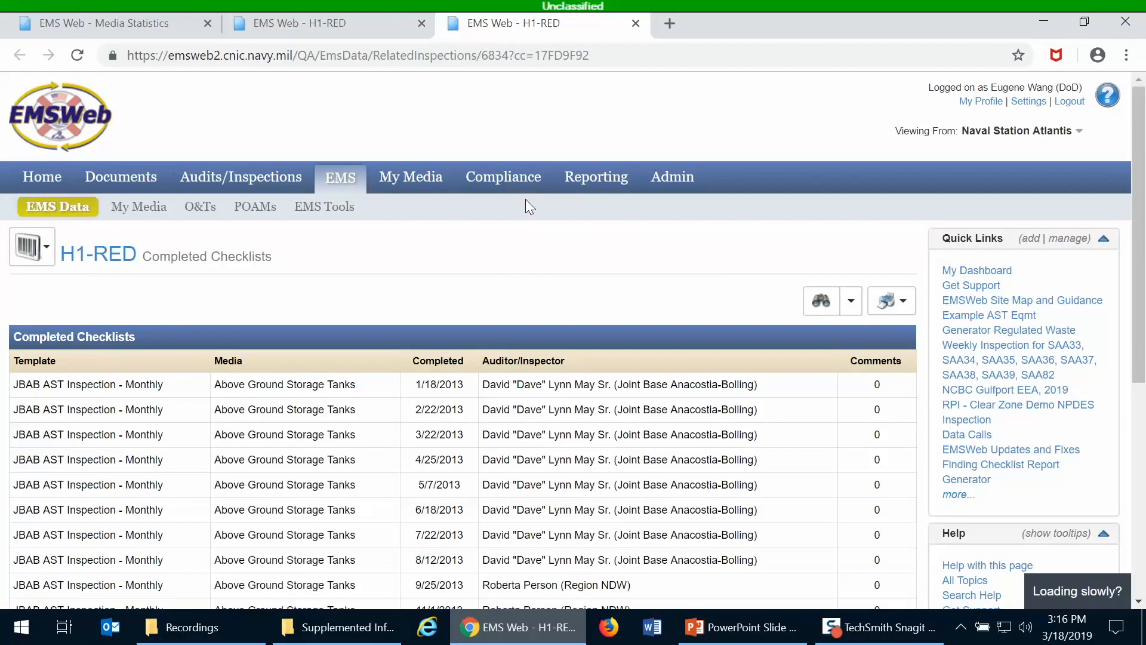
Step: Open the monthly AST inspection checklist completed 2/22/2013 and review its inspection details and questions
scroll(525, 203, down, 3)
scroll(525, 203, up, 3)
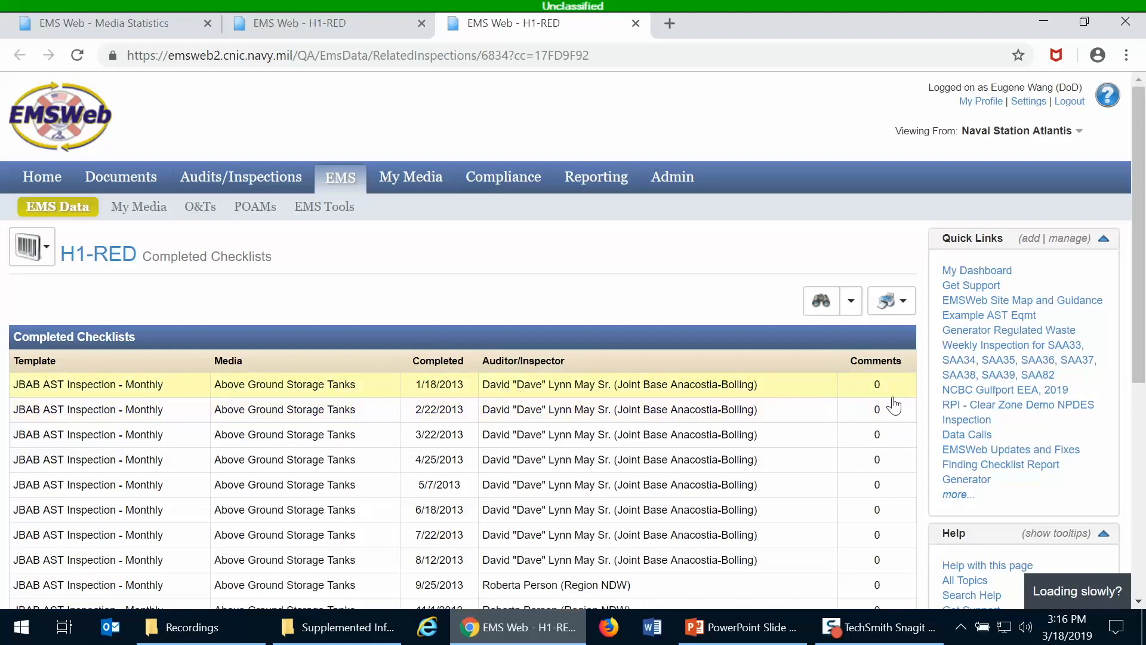
click(390, 422)
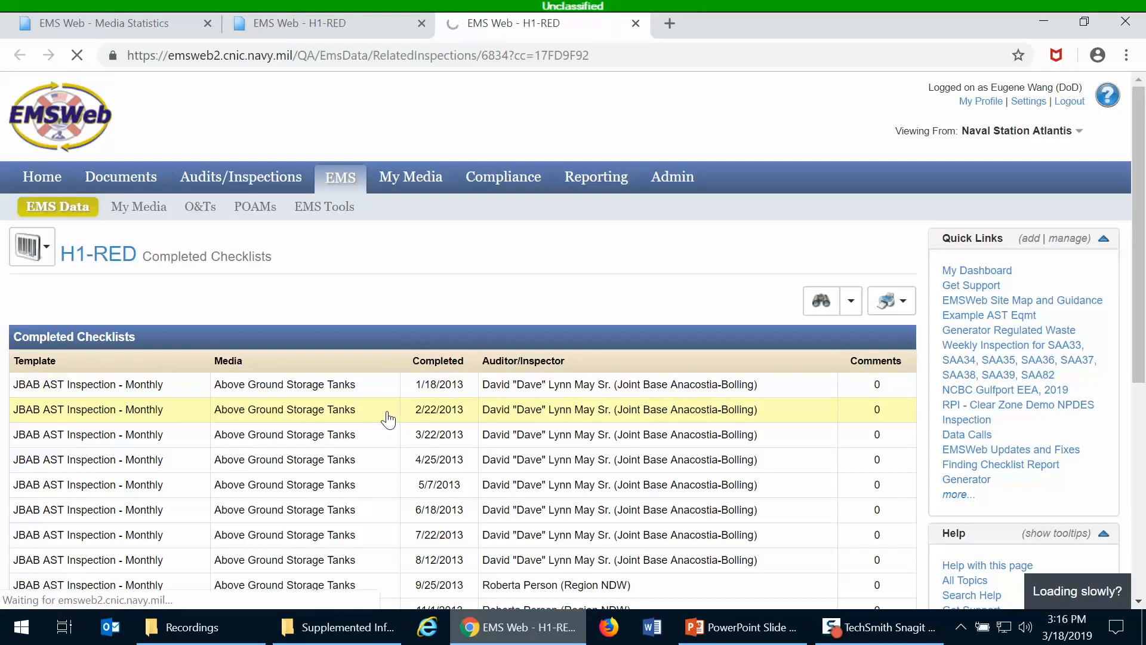
scroll(399, 411, down, 3)
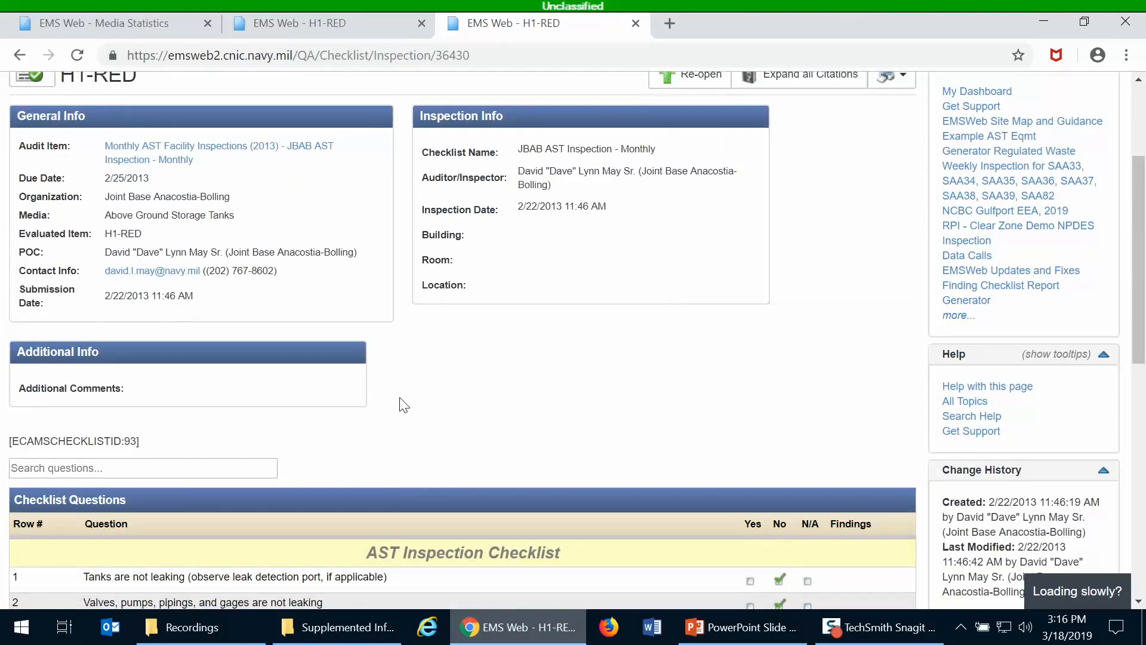
scroll(400, 398, down, 9)
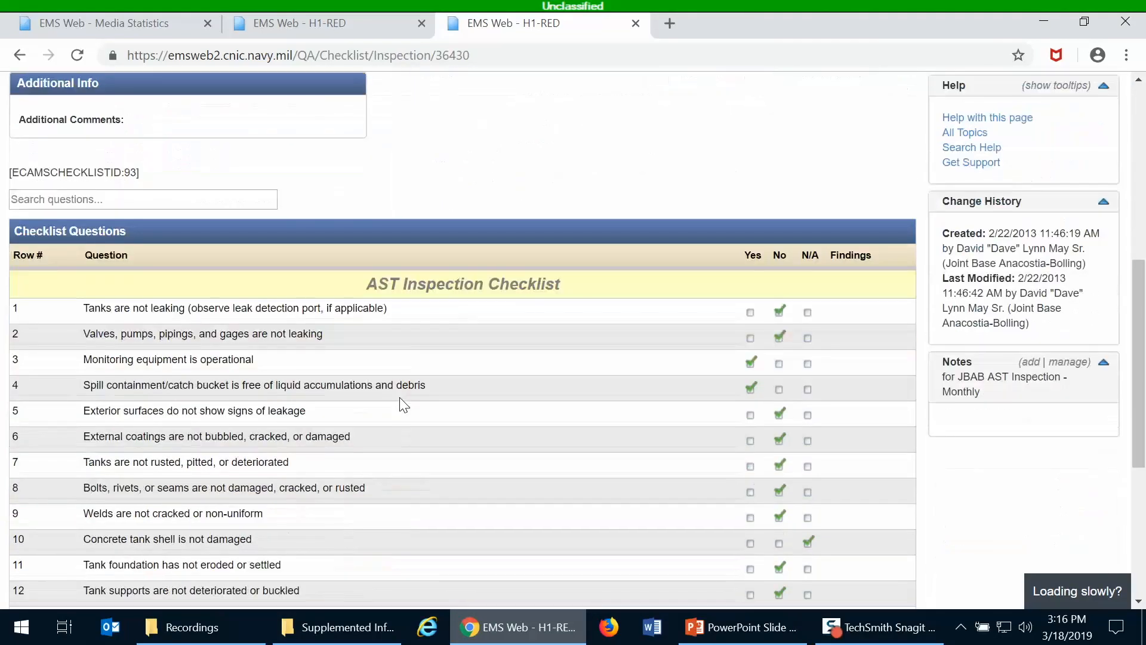
scroll(403, 401, up, 2)
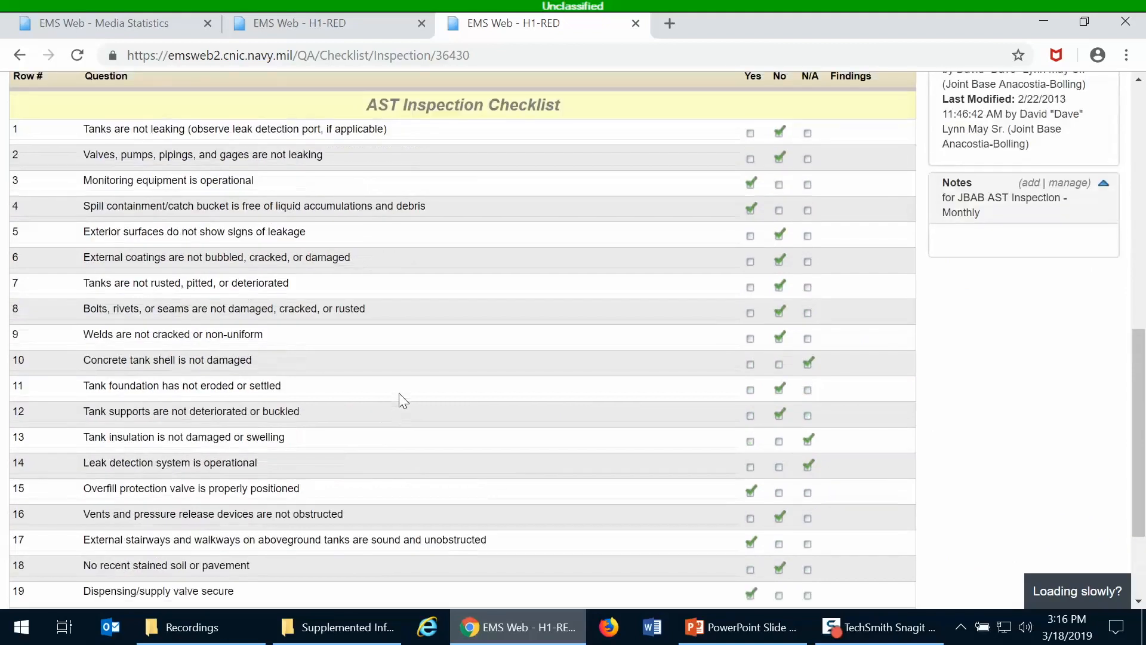
scroll(399, 393, up, 10)
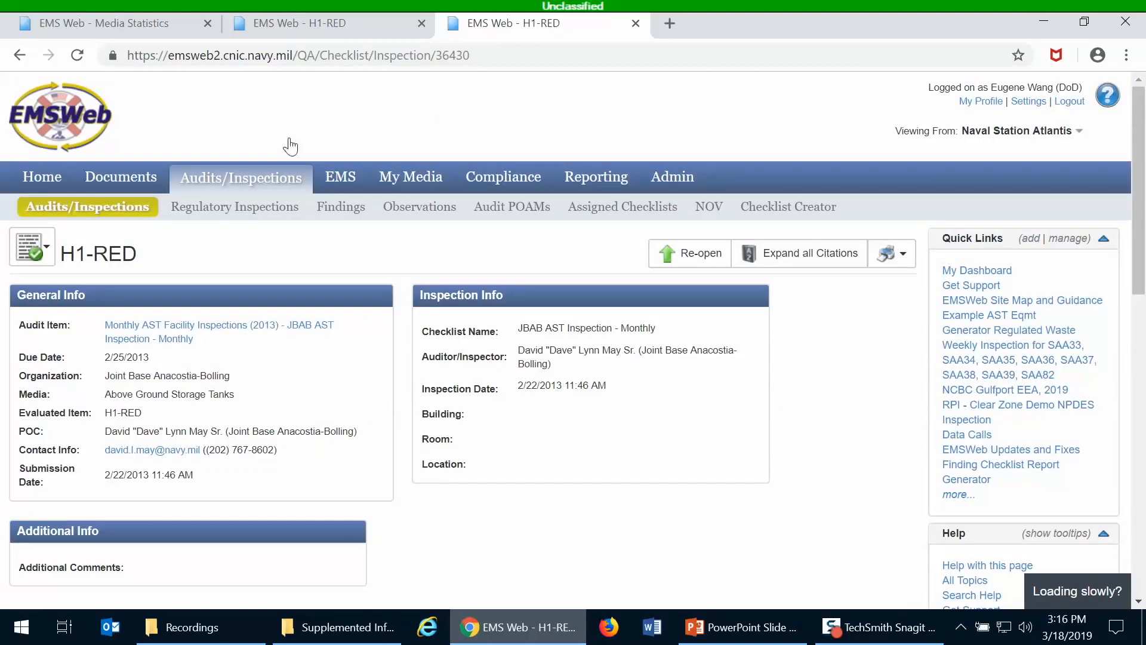
Step: From the H1-RED equipment record, view its related findings in a separate browser tab
click(292, 28)
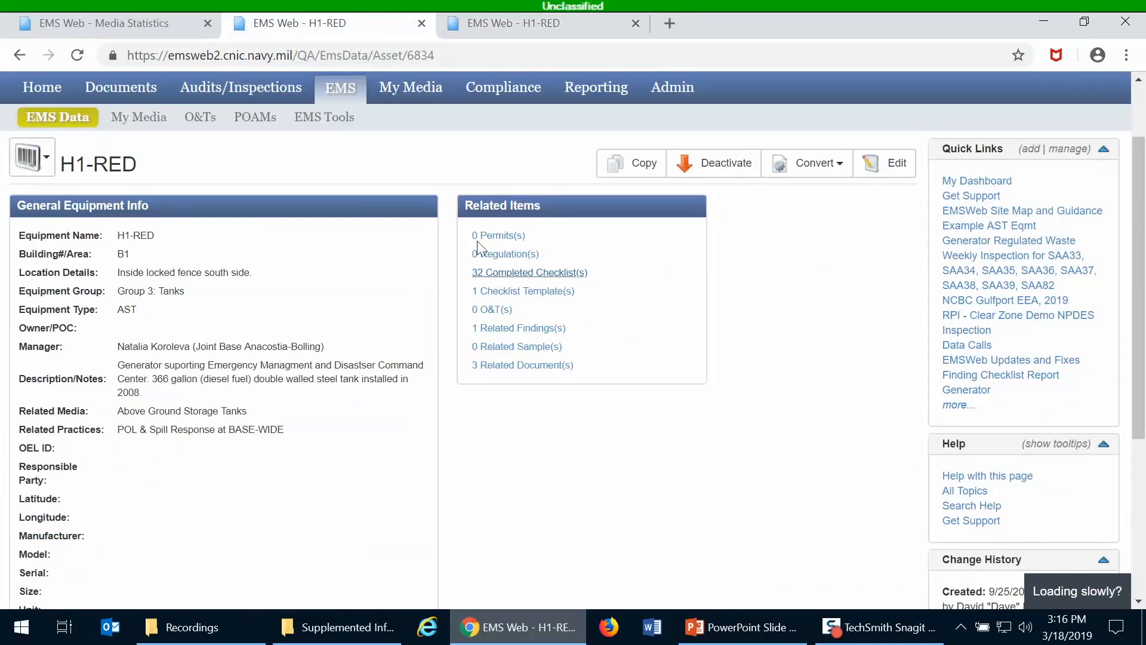
right_click(518, 338)
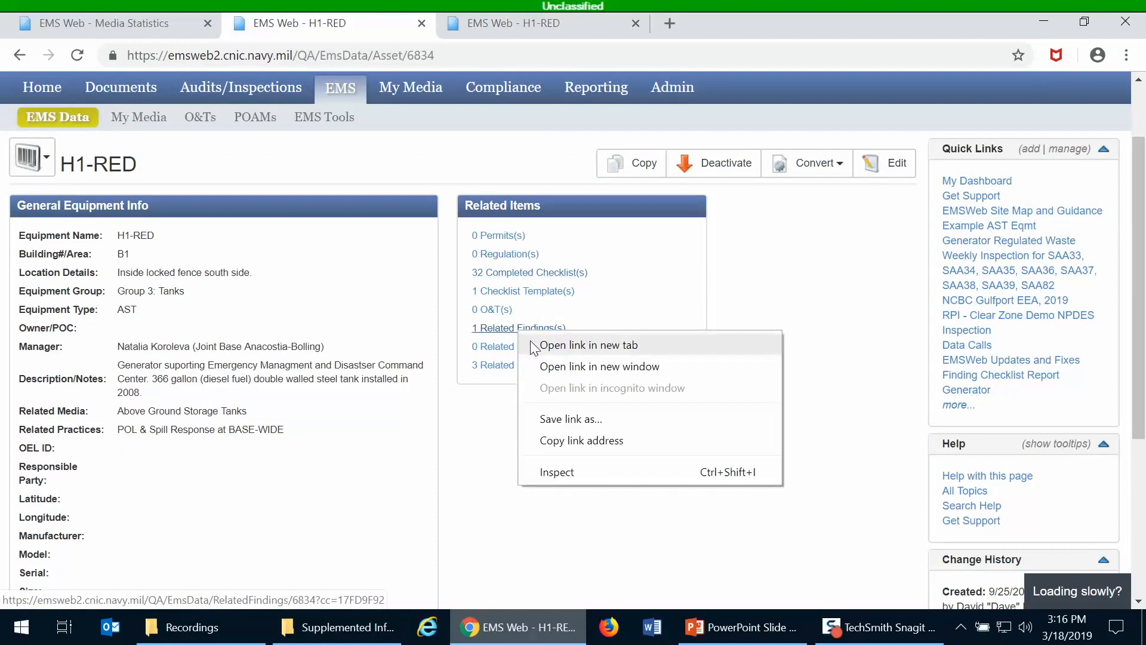
click(532, 345)
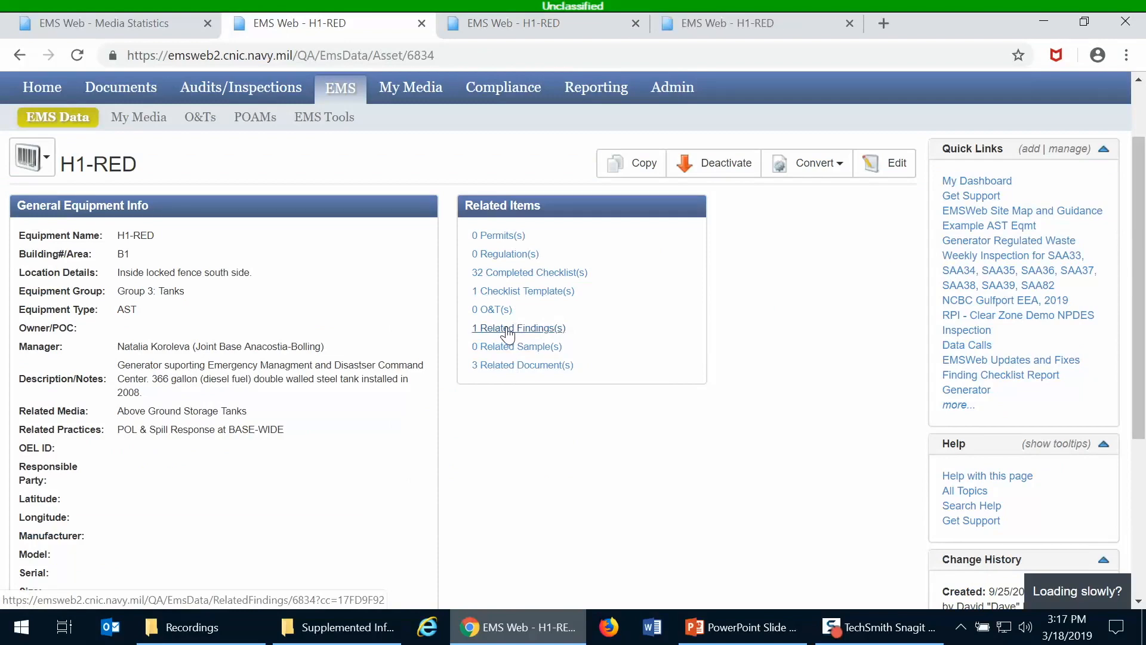
click(693, 28)
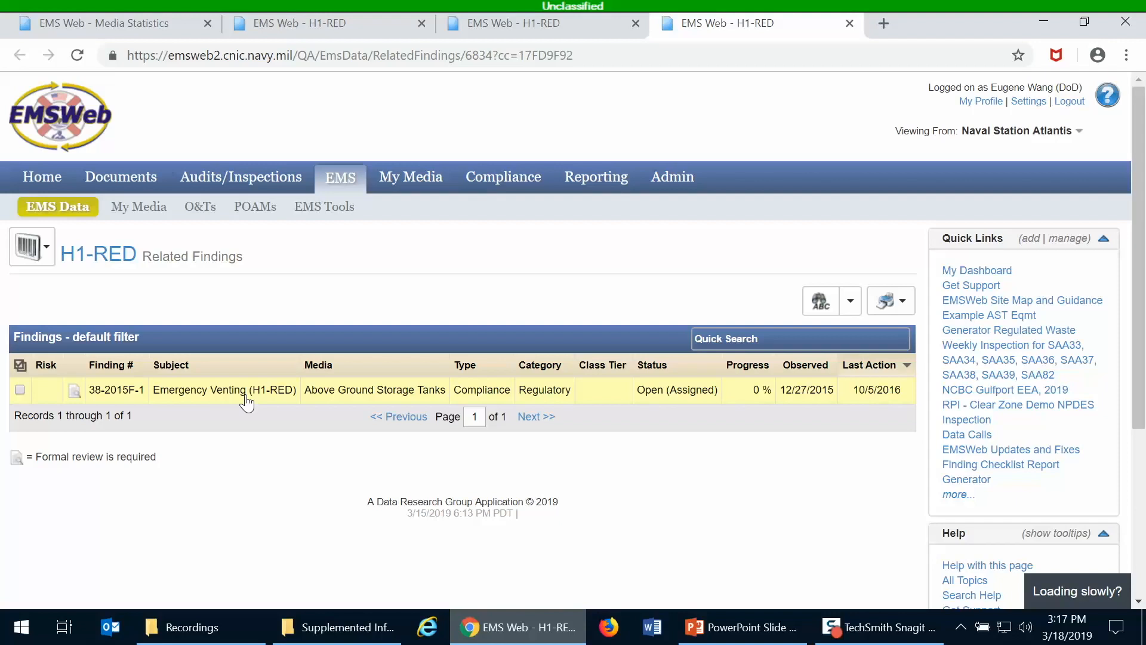
Step: Return to the H1-RED equipment record and open its related documents list
click(477, 27)
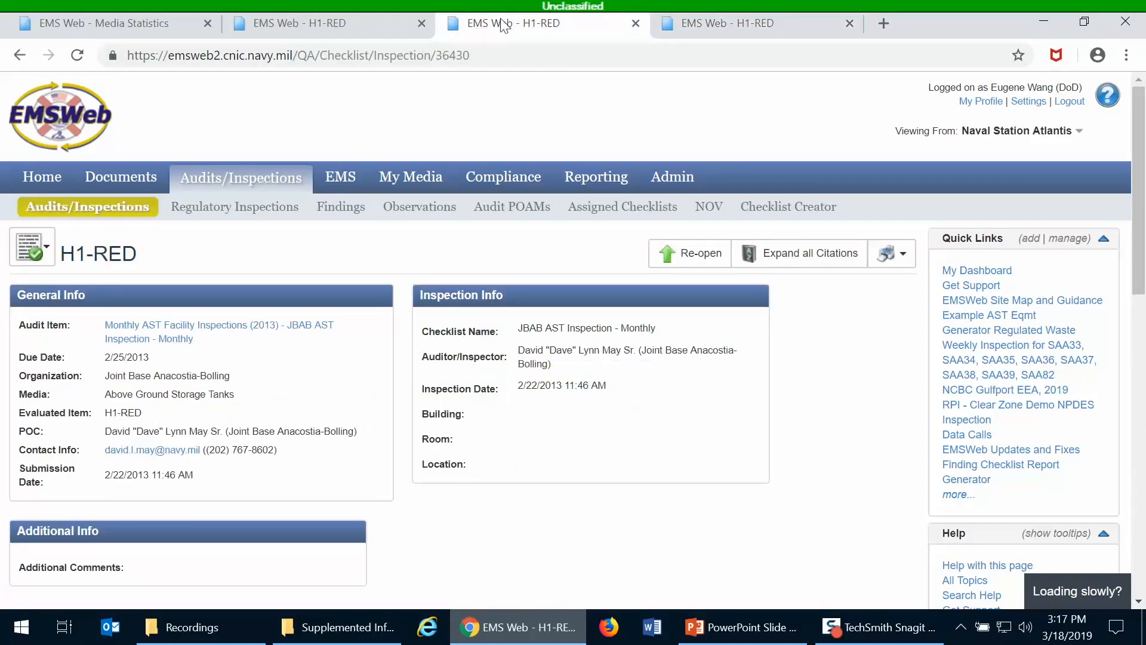
click(345, 23)
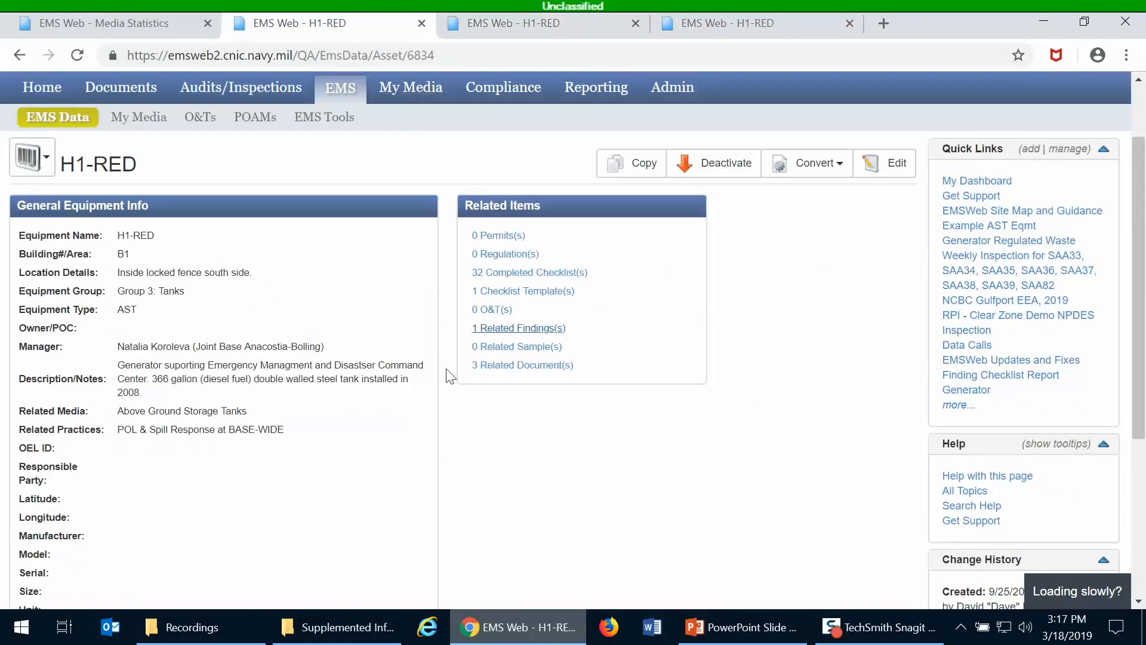
click(485, 366)
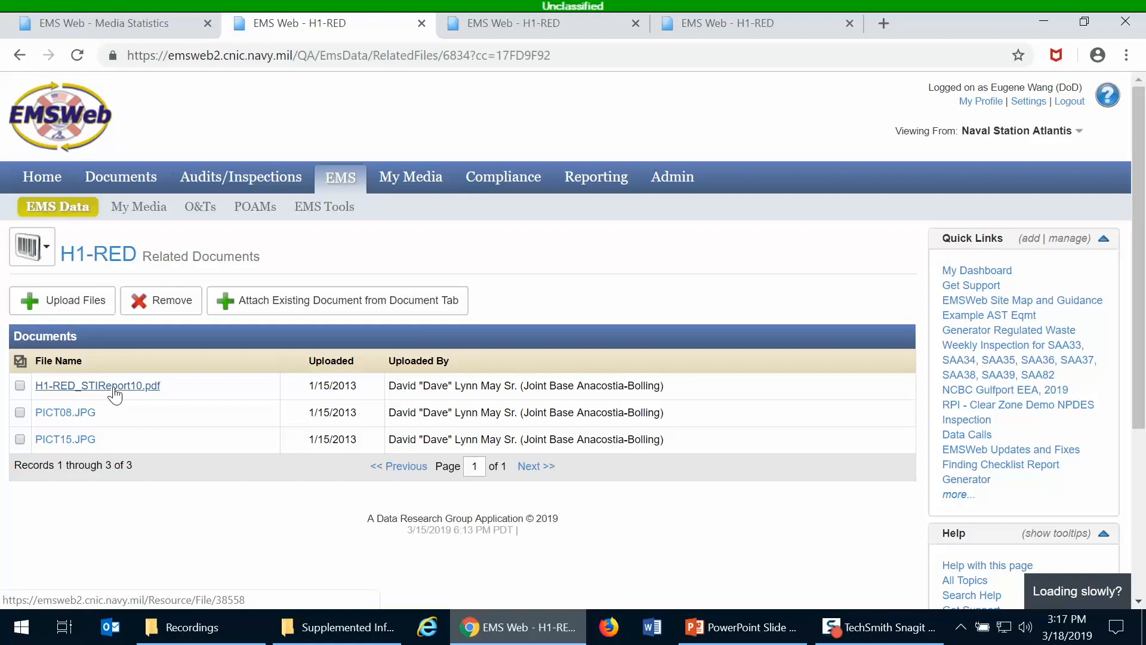
click(52, 415)
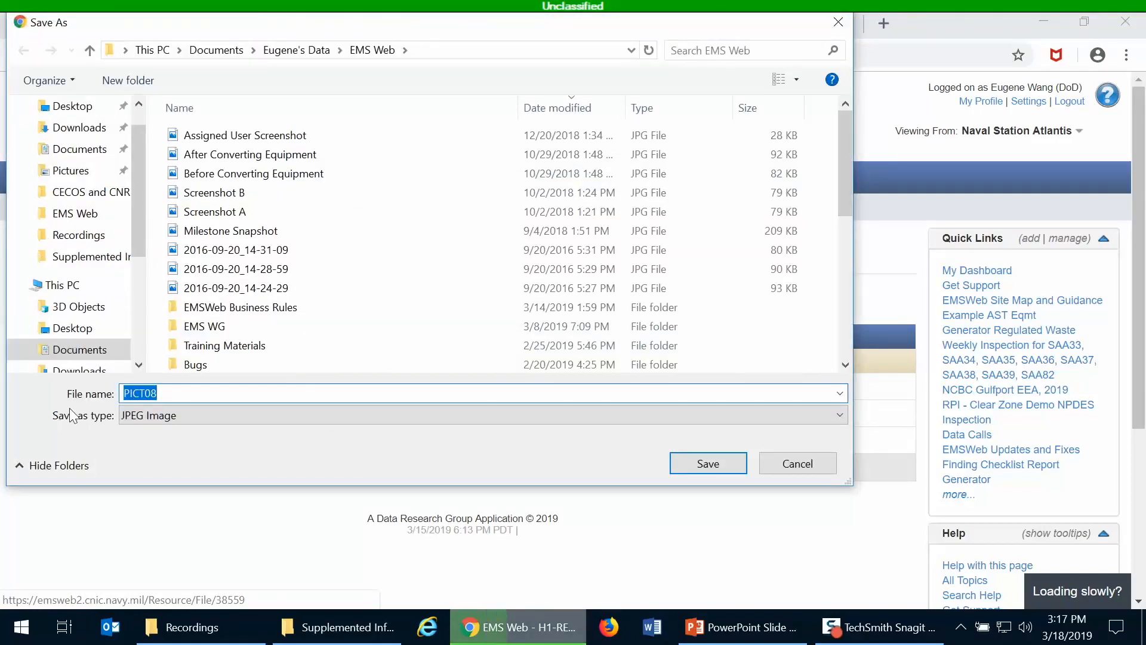
click(812, 466)
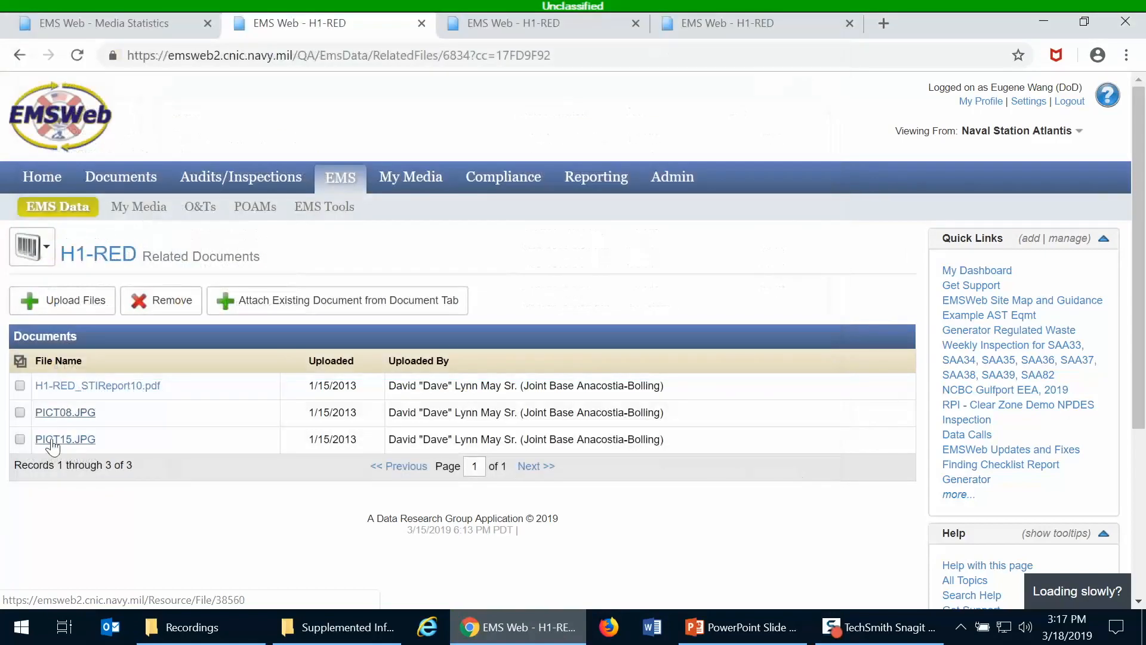
right_click(53, 441)
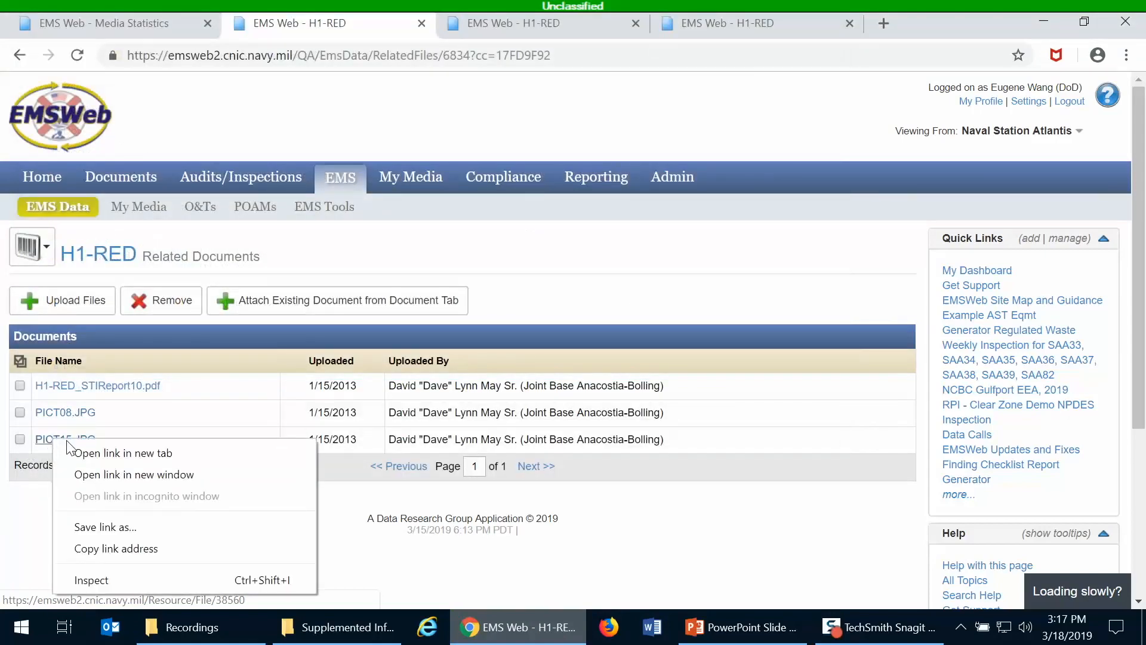
click(86, 453)
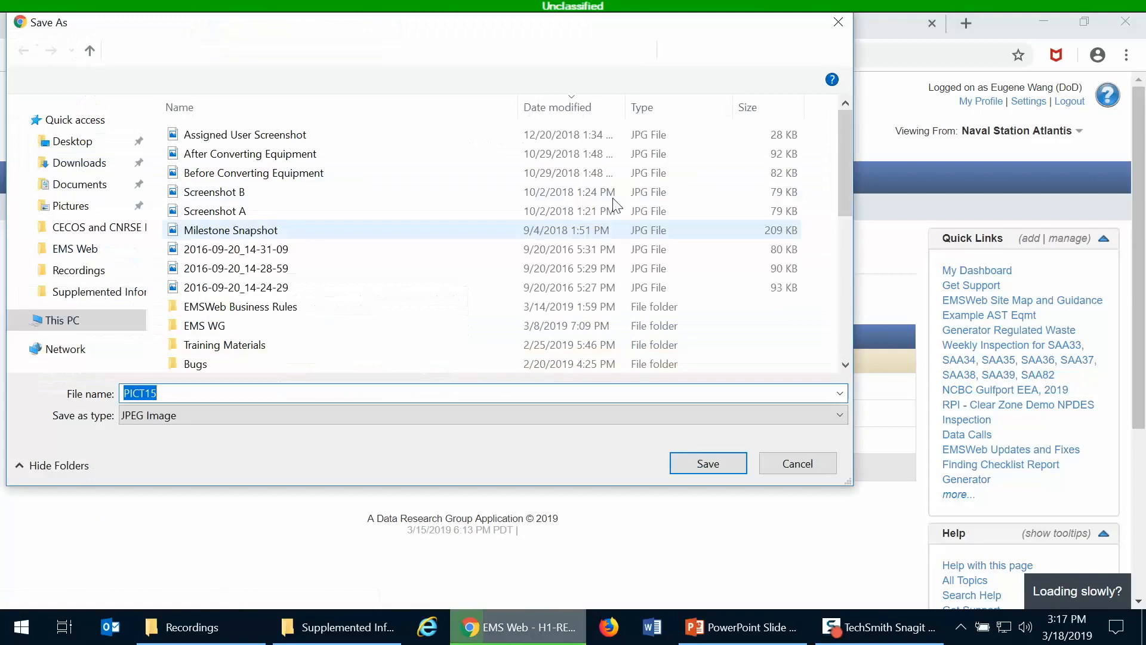
click(776, 463)
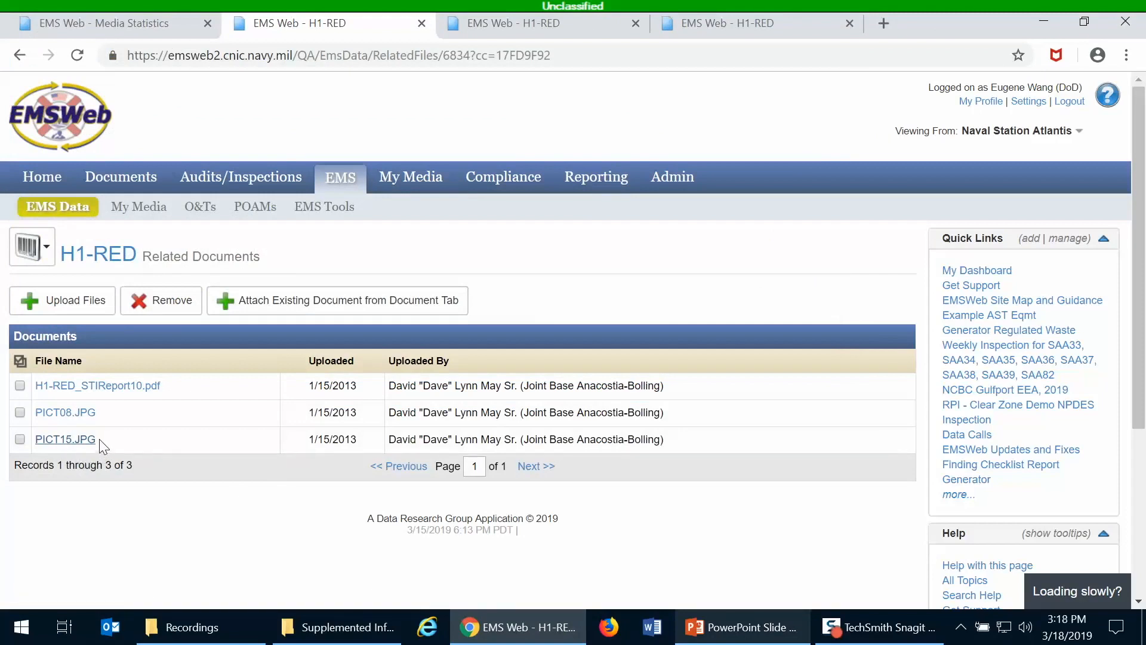
Step: Download PICT15.JPG from H1-RED's related documents into the EMS Web folder, view the photo, and close it
click(66, 440)
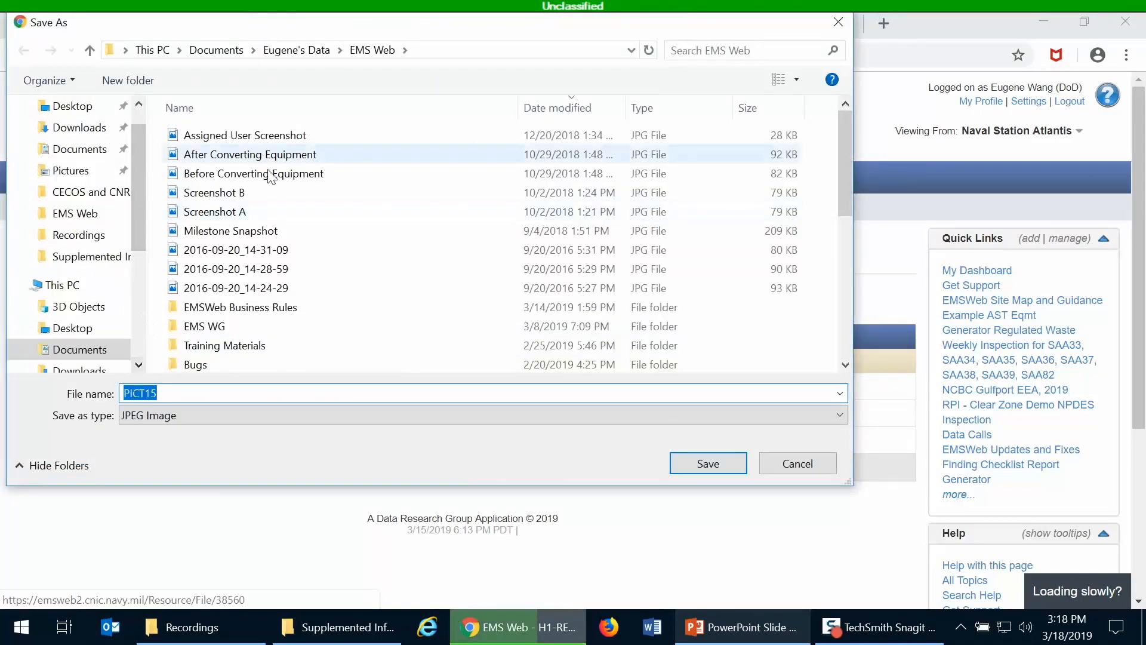
click(719, 470)
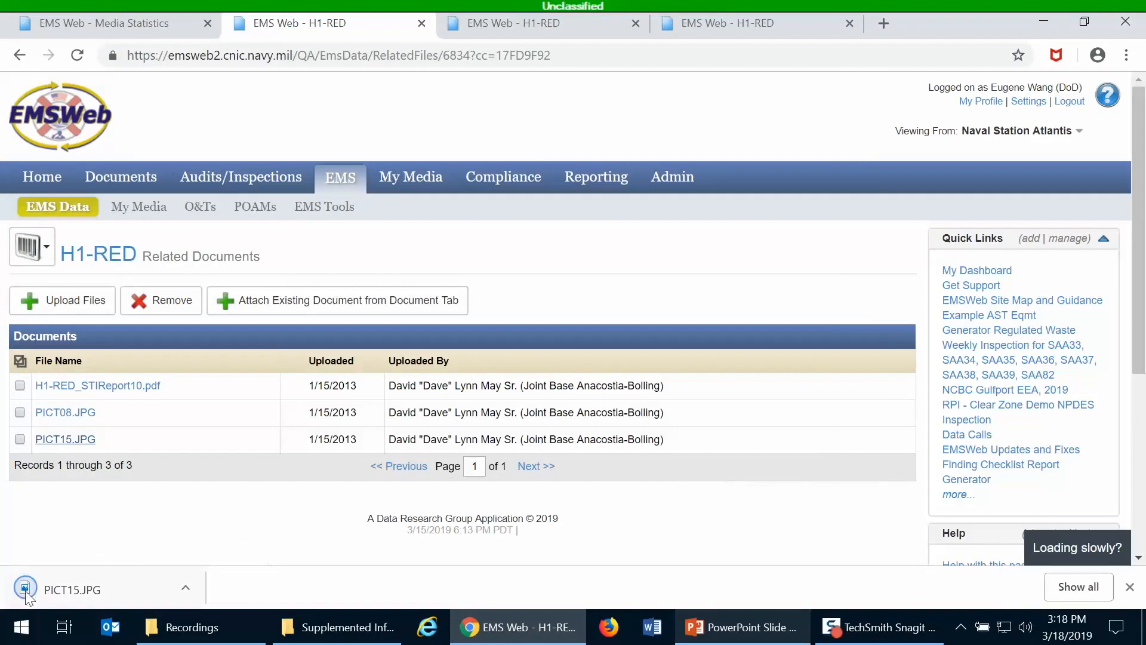
click(30, 590)
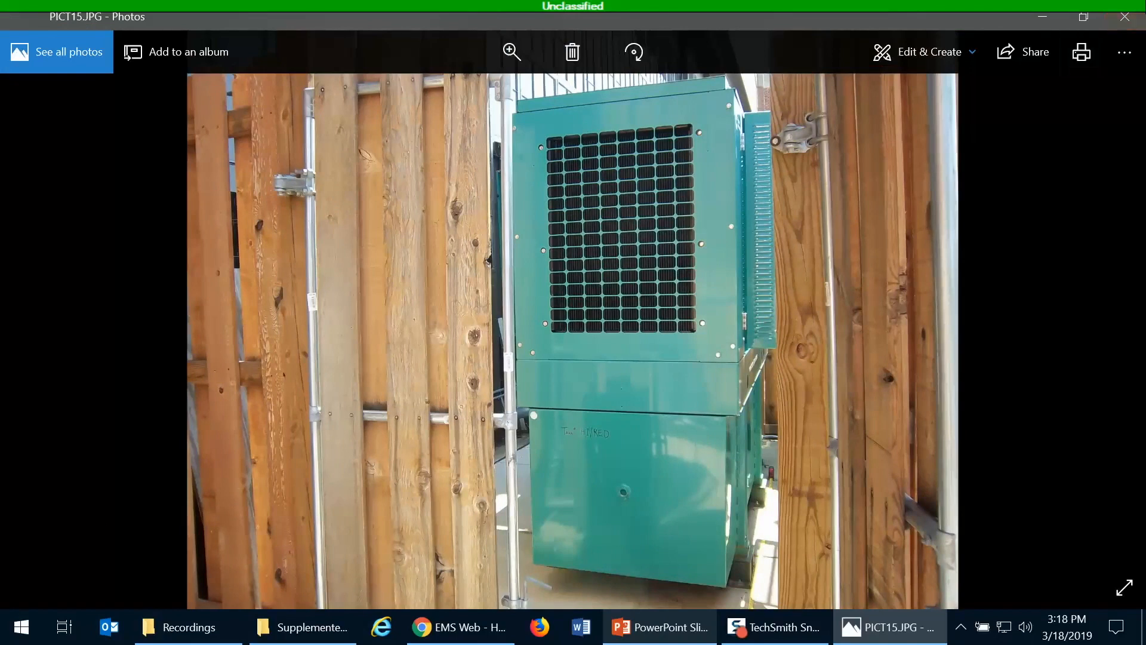
click(1125, 18)
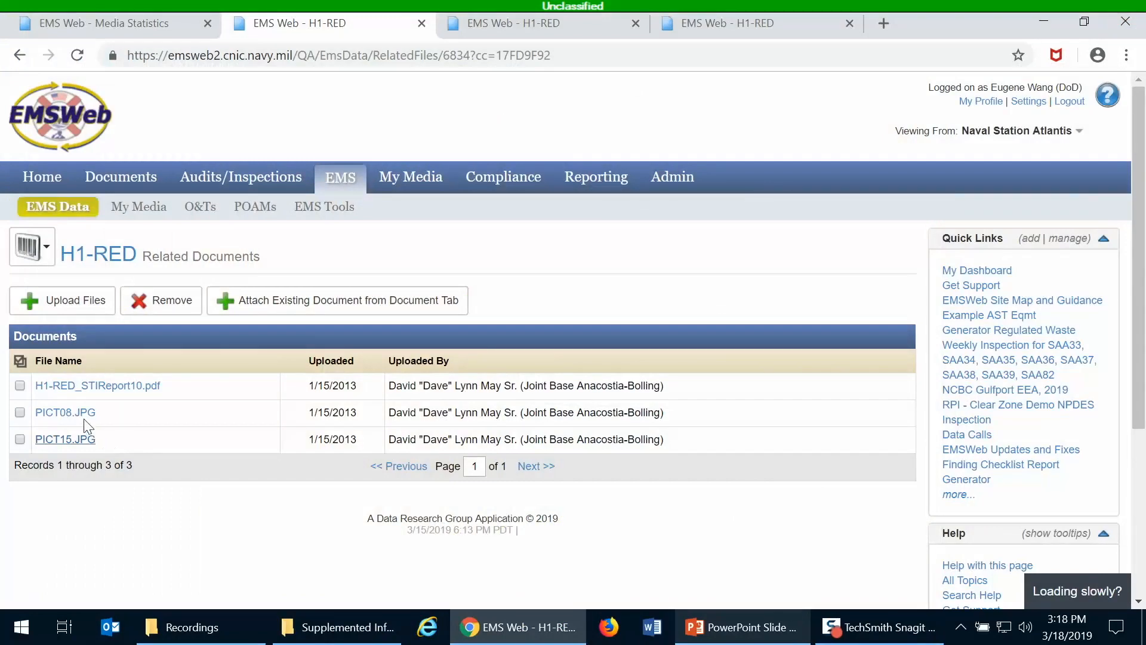
Step: Download PICT08.JPG from H1-RED's related documents into the EMS Web folder, view the photo, and close it
click(83, 418)
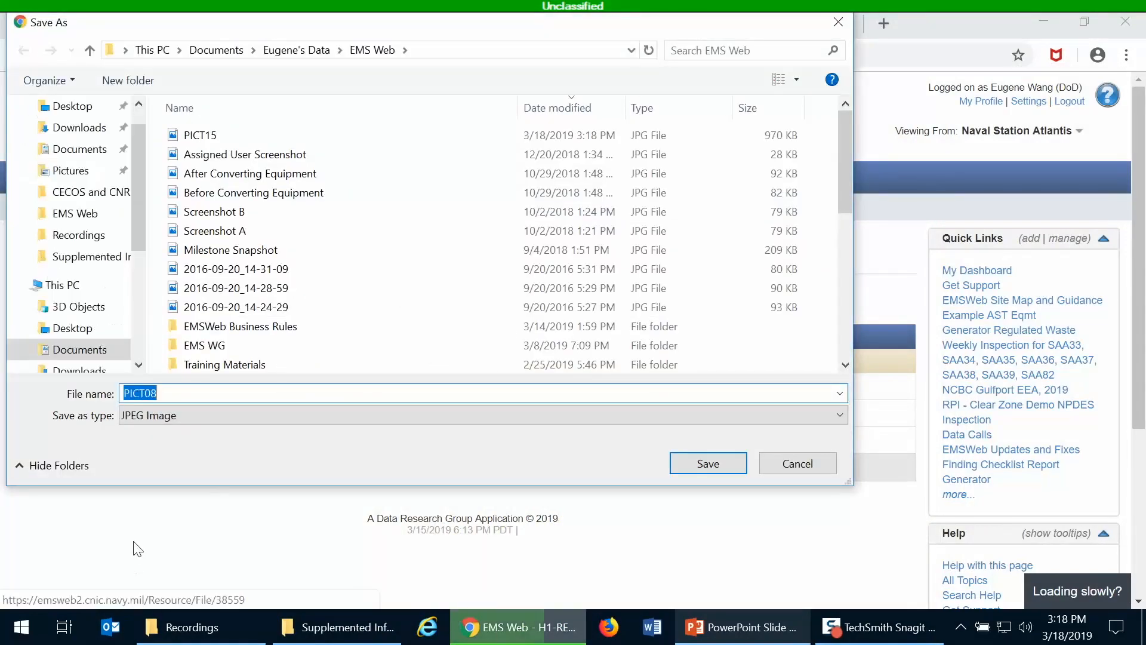
click(695, 463)
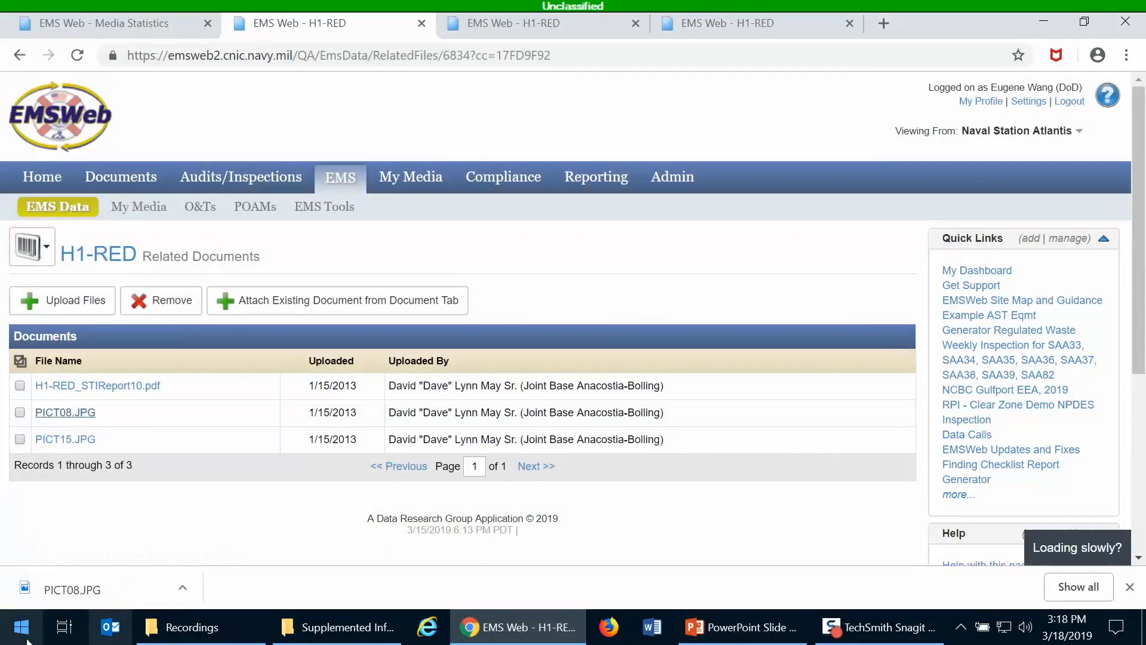
click(70, 580)
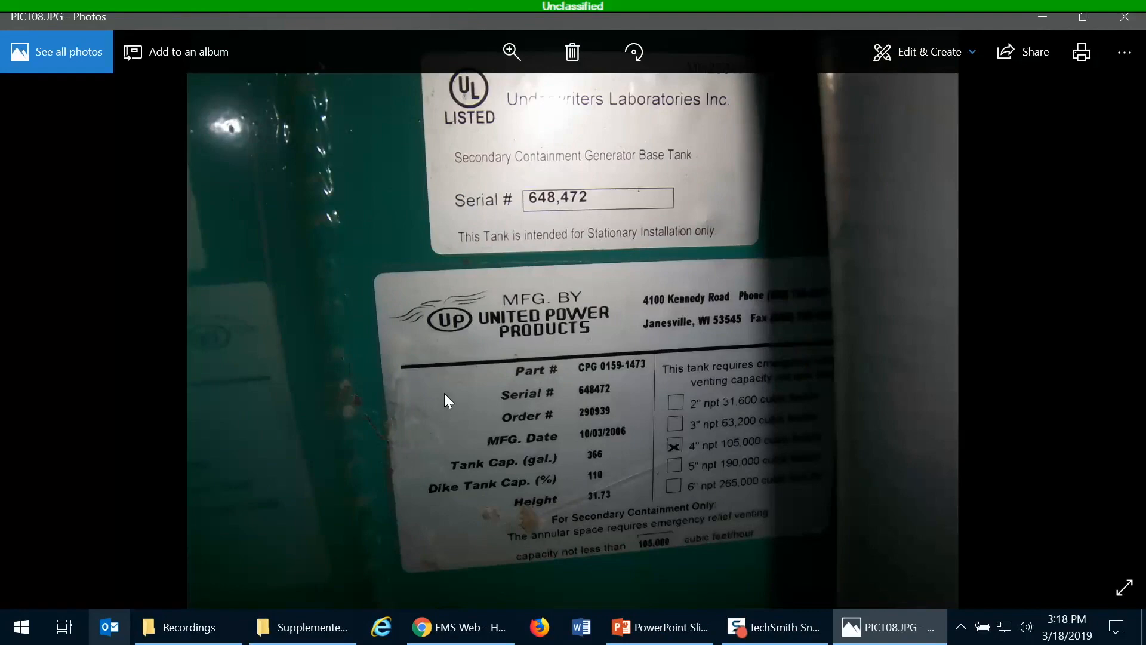
click(1118, 25)
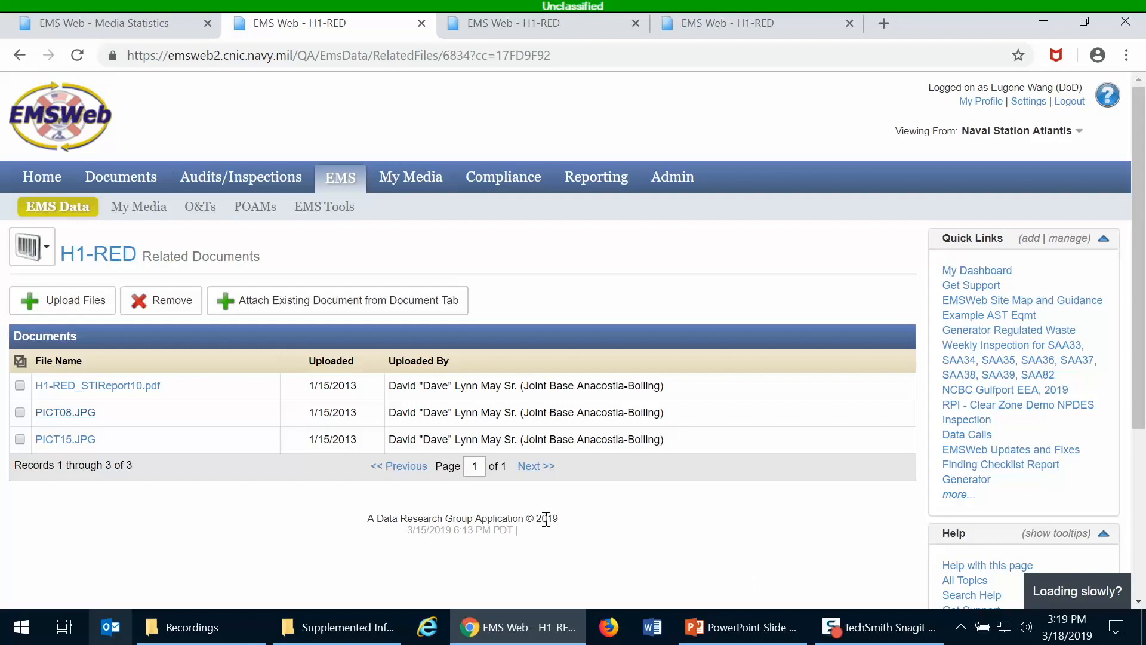
Step: Open the EMS Data list of locations and look through its existing areas and buildings
mouse_move(45, 210)
click(82, 210)
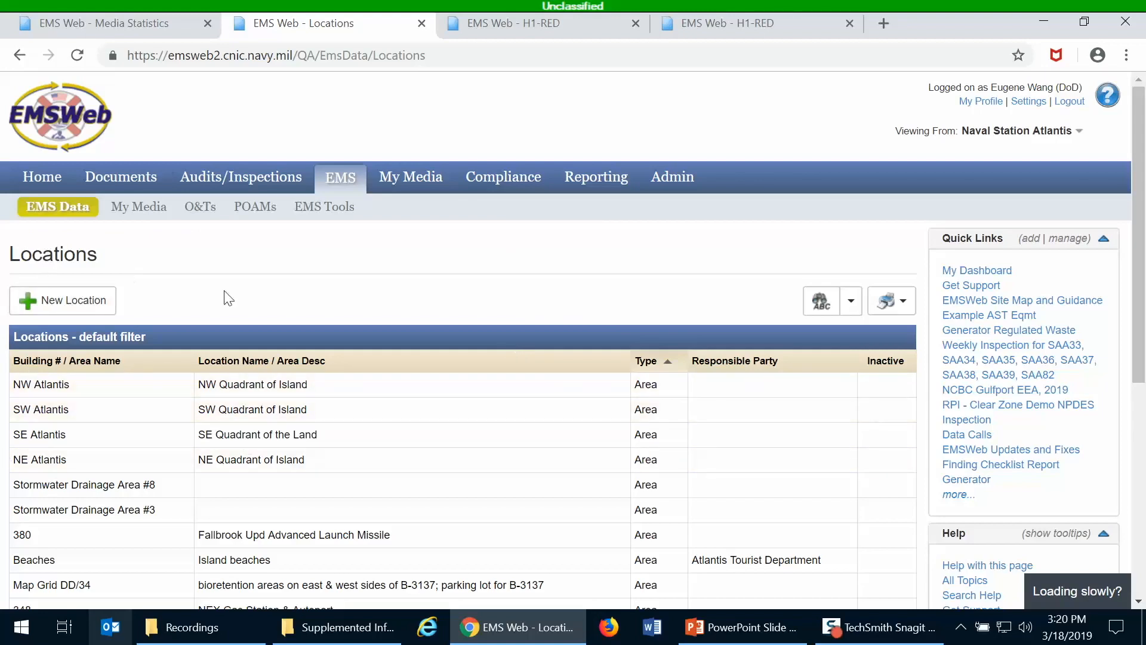
scroll(224, 293, down, 3)
scroll(225, 292, down, 4)
scroll(223, 289, up, 6)
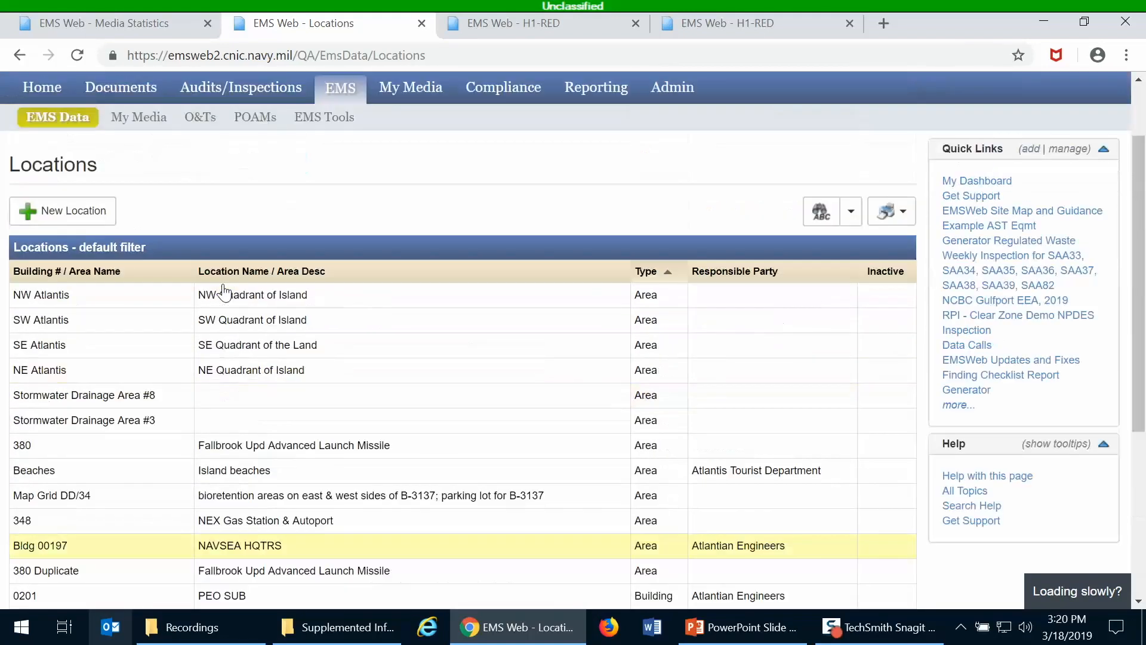
Step: Start a new location of type Building with building number "NEX #135" and location name "NEX"
click(71, 216)
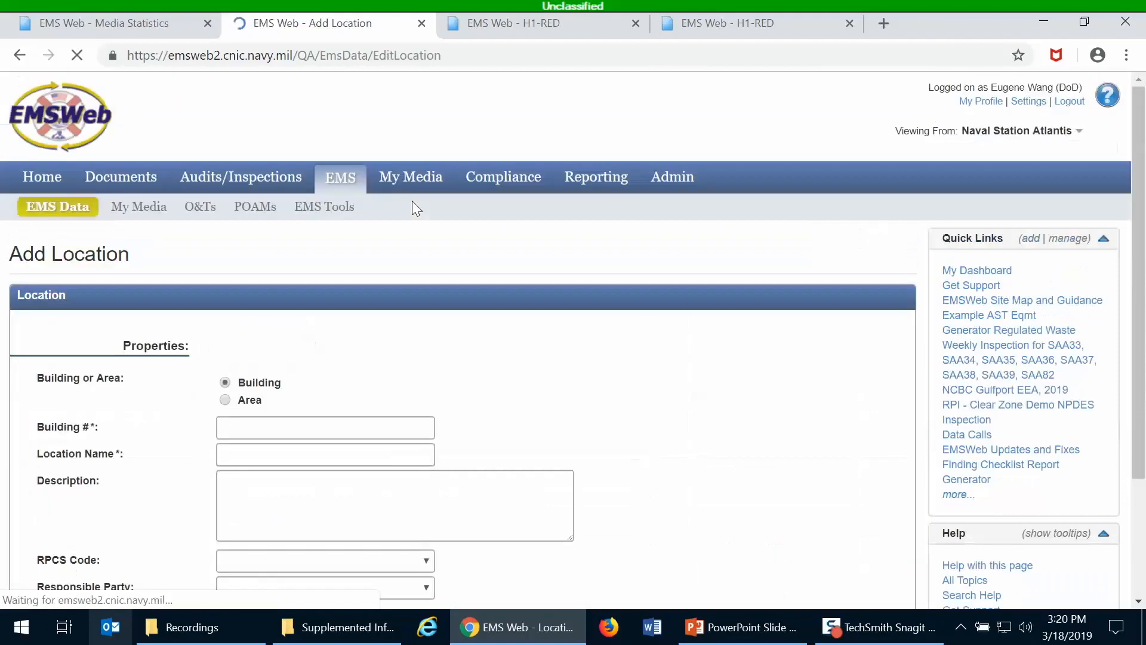
scroll(503, 335, down, 2)
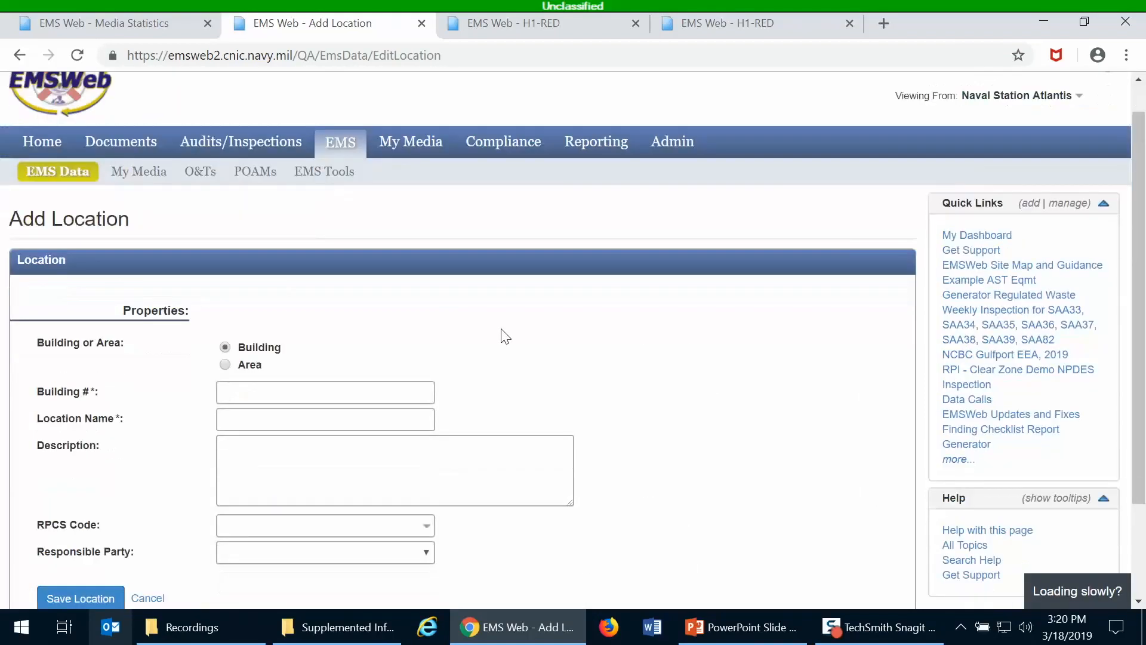
click(314, 340)
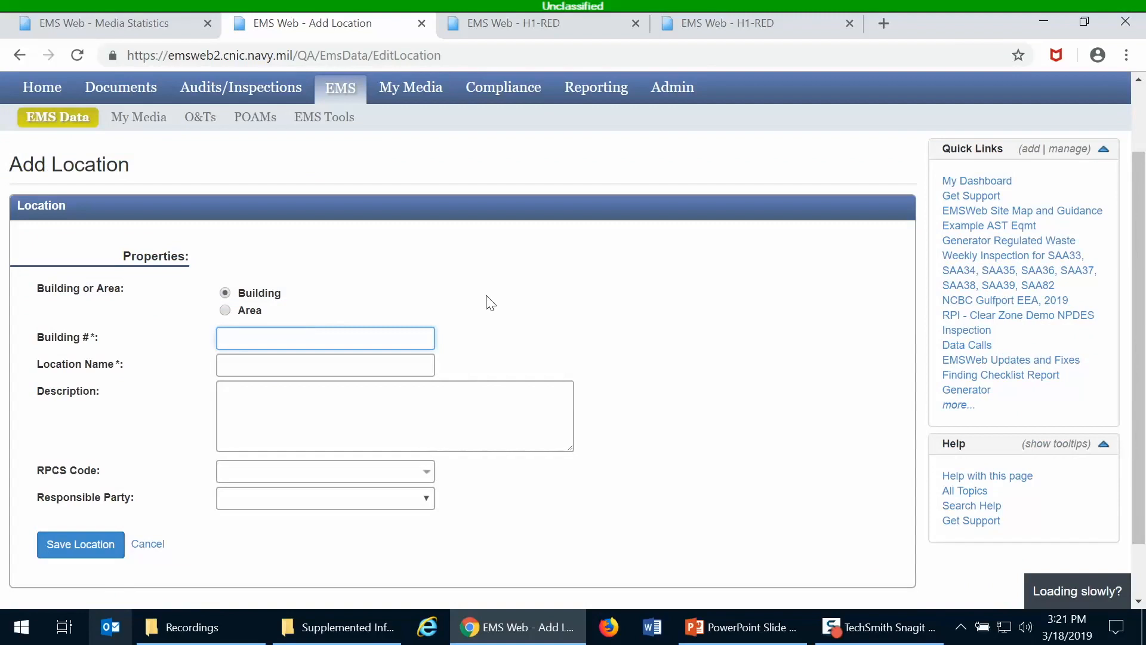
text(NEX #135)
click(356, 369)
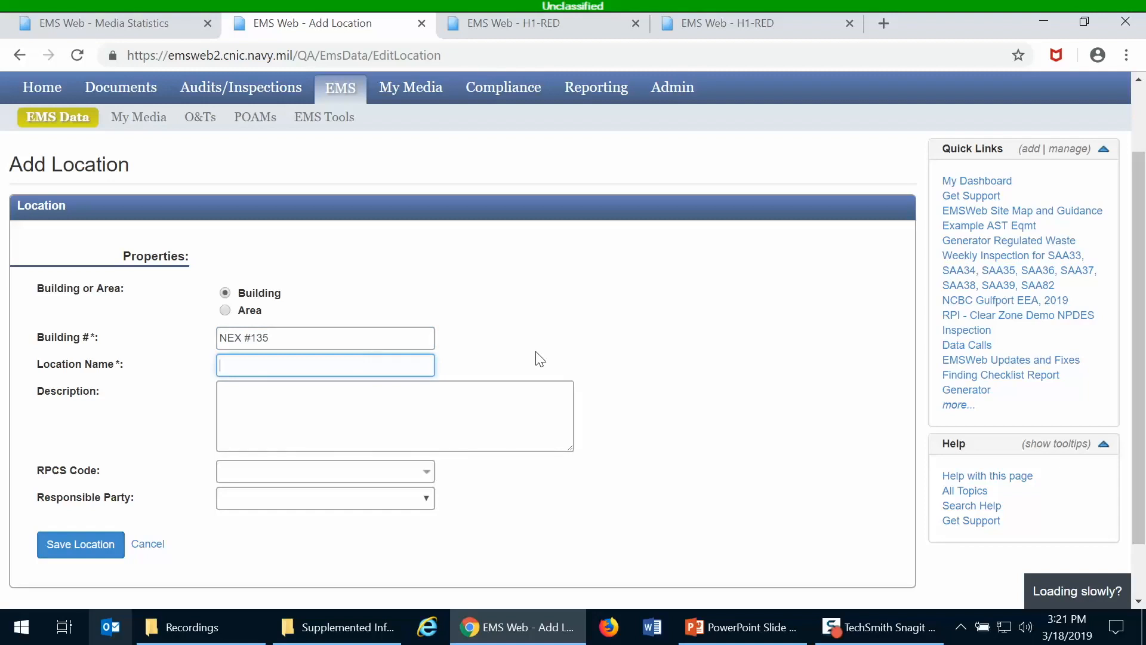
text(NEX)
Step: Describe the new location as "Location at intersection of x and y streets.", leave Responsible Party blank, and save it
click(283, 412)
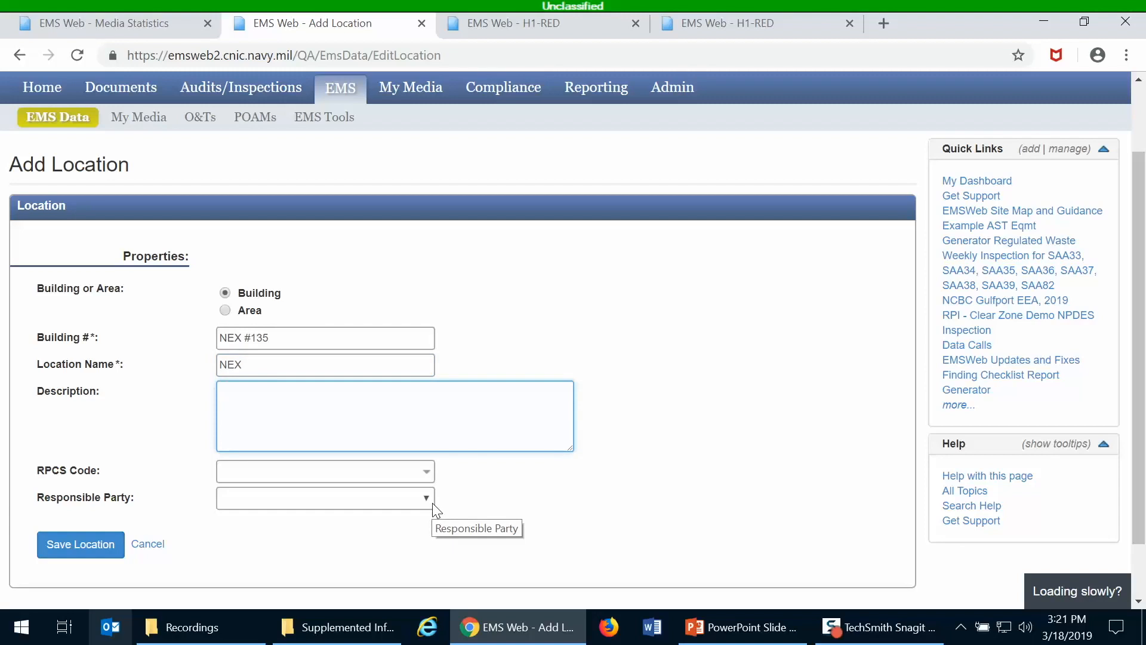
text(Location at )
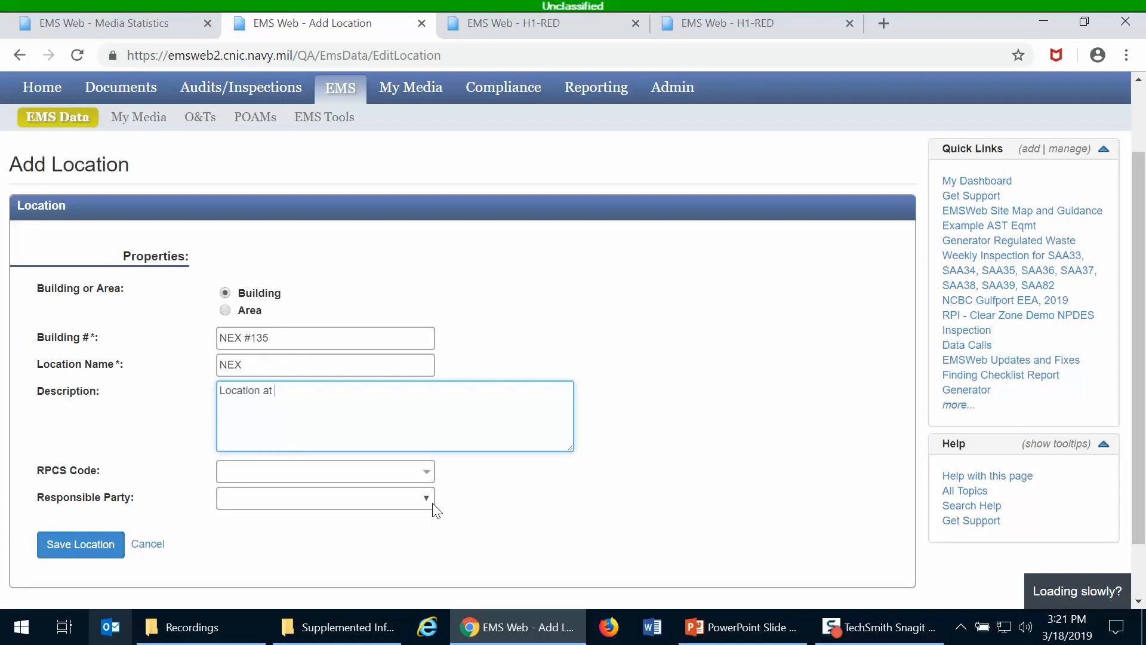
text(intersection of x and y streets.)
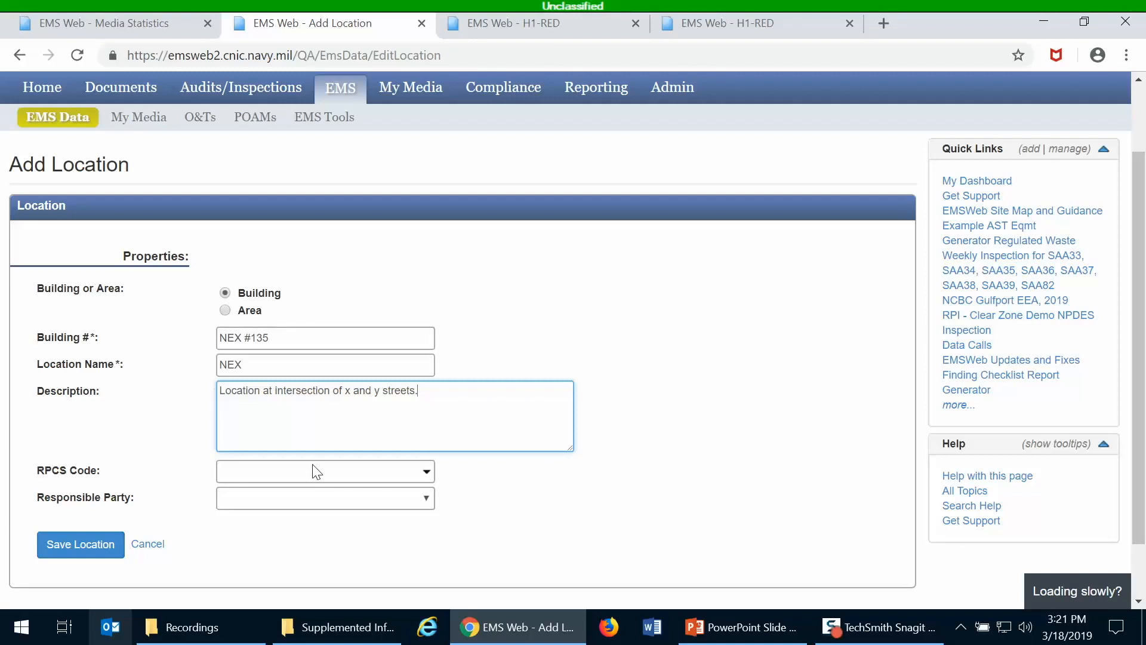
click(313, 505)
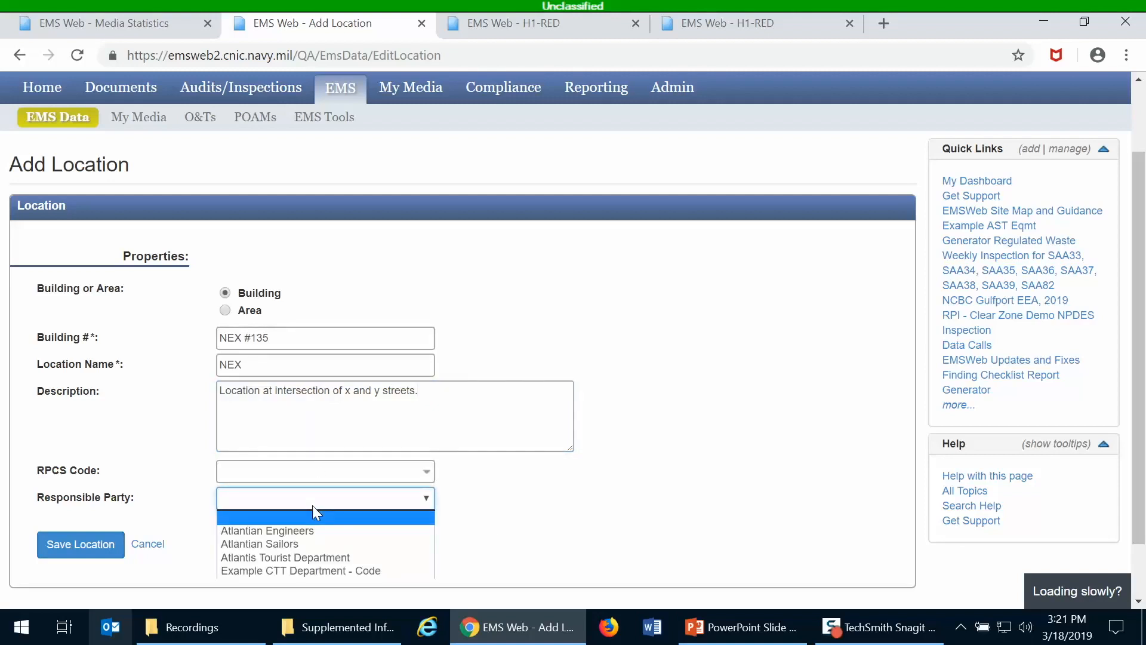
click(504, 512)
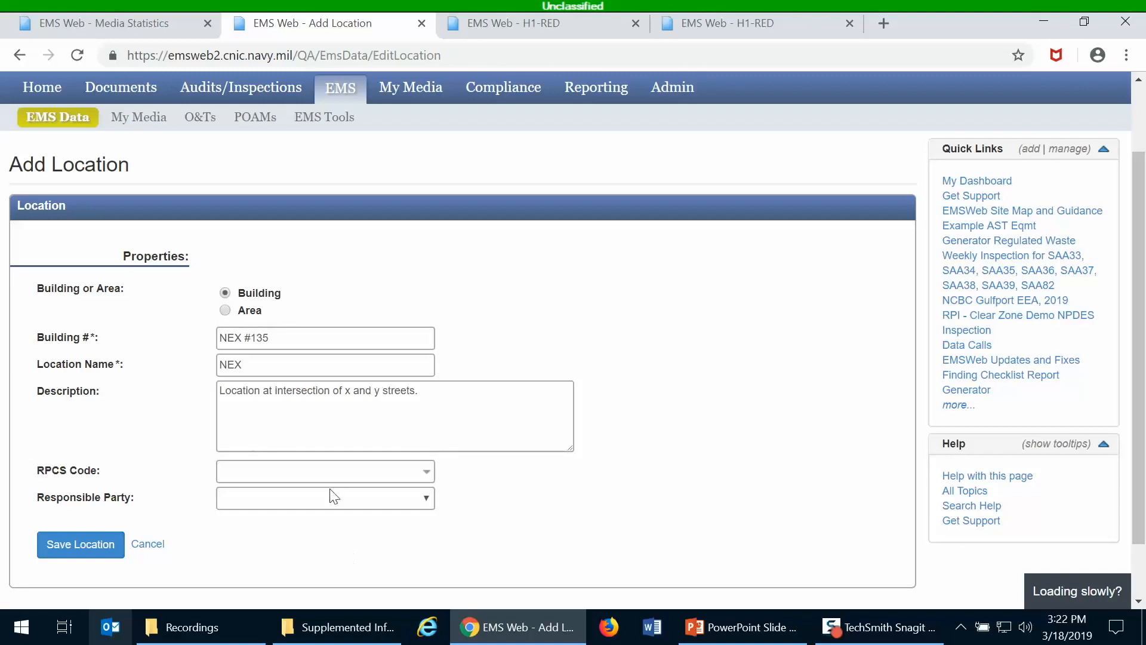
click(91, 543)
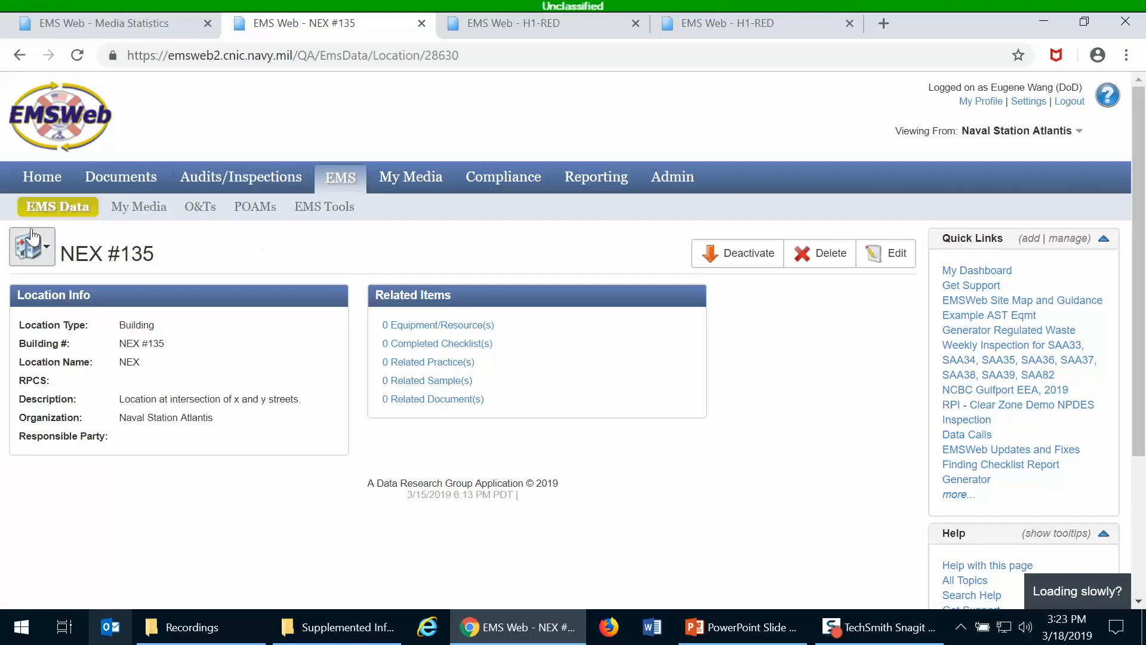
Step: Open the EMS Data practices list and start a new practice of type 90-Day Site from Hazardous Waste Management
mouse_move(55, 208)
click(27, 259)
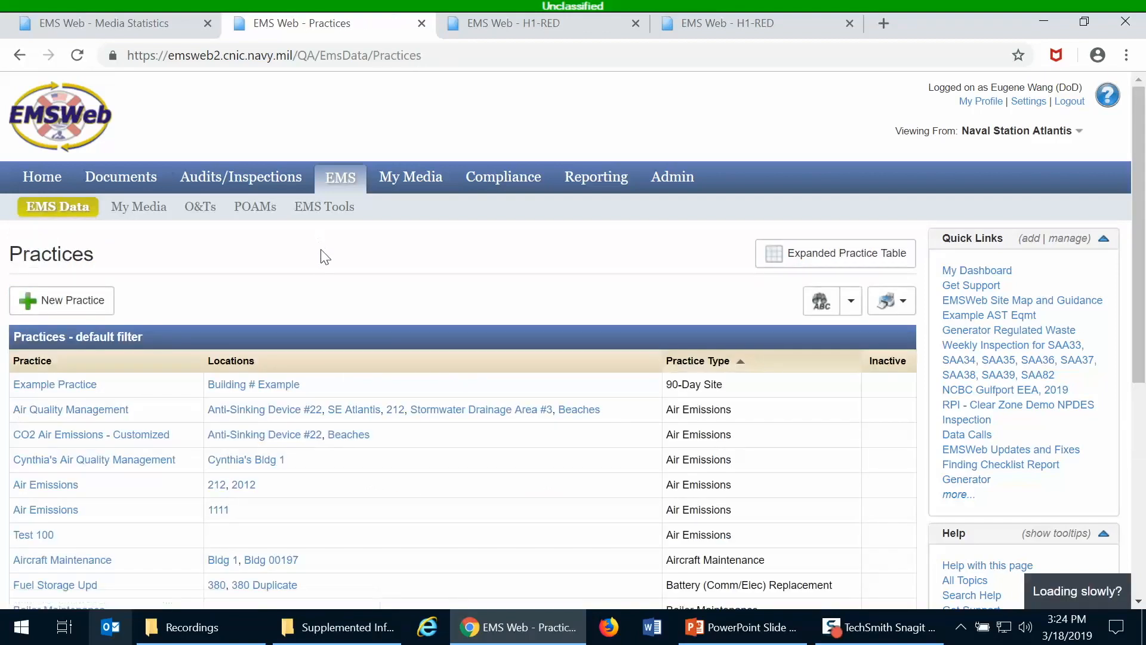
click(81, 306)
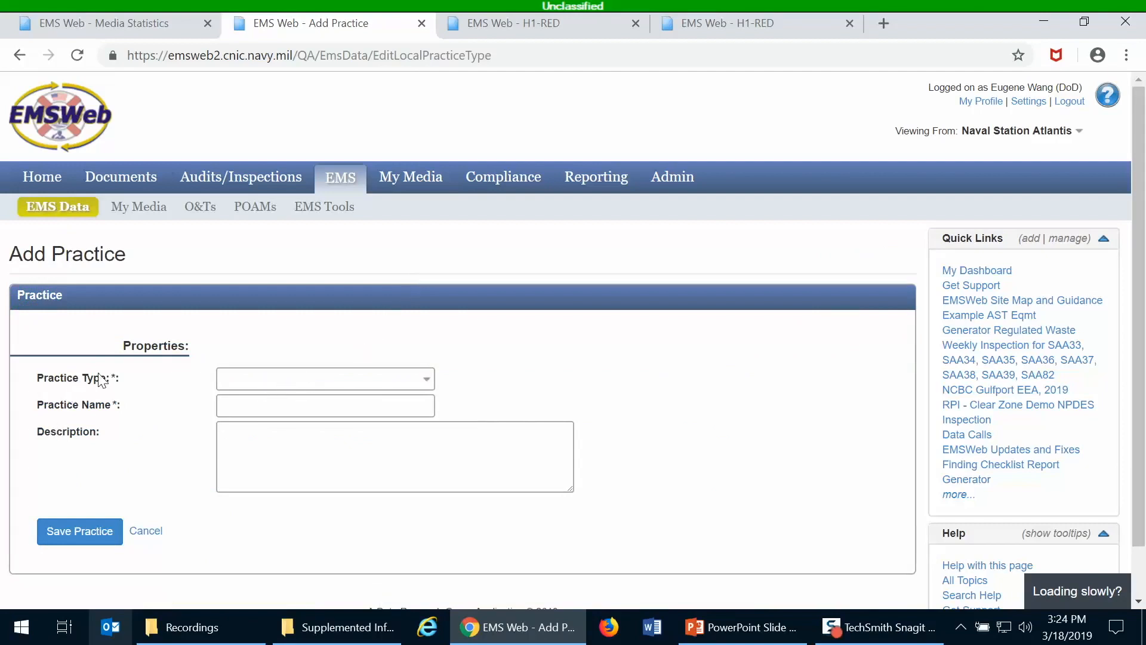
click(352, 382)
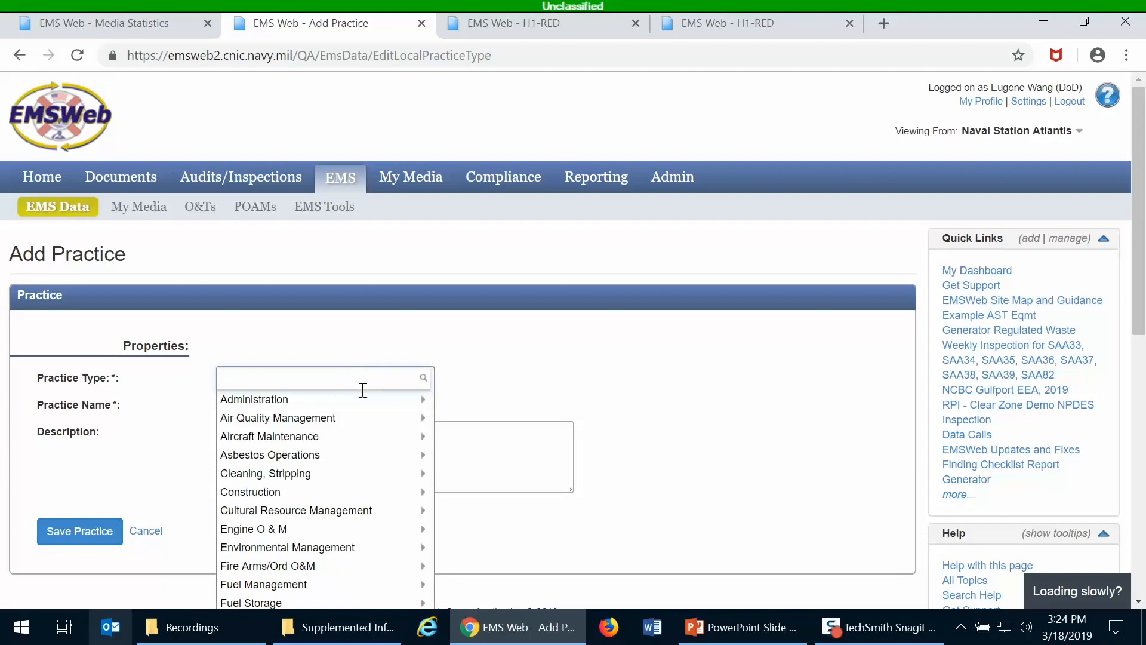
scroll(340, 376, down, 3)
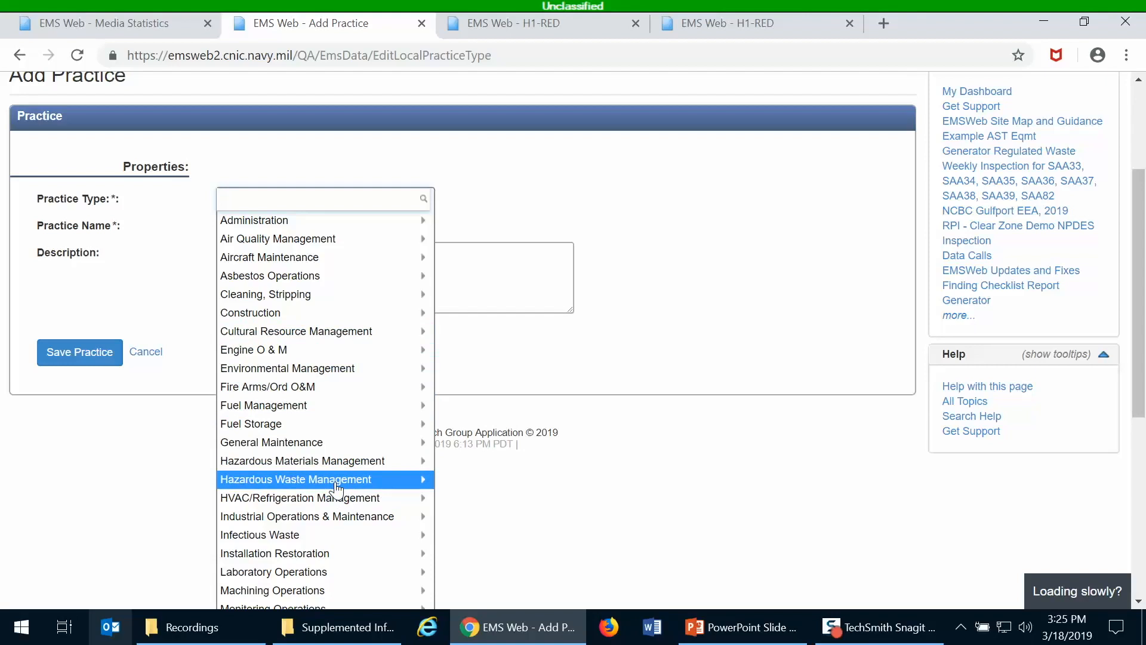
click(423, 484)
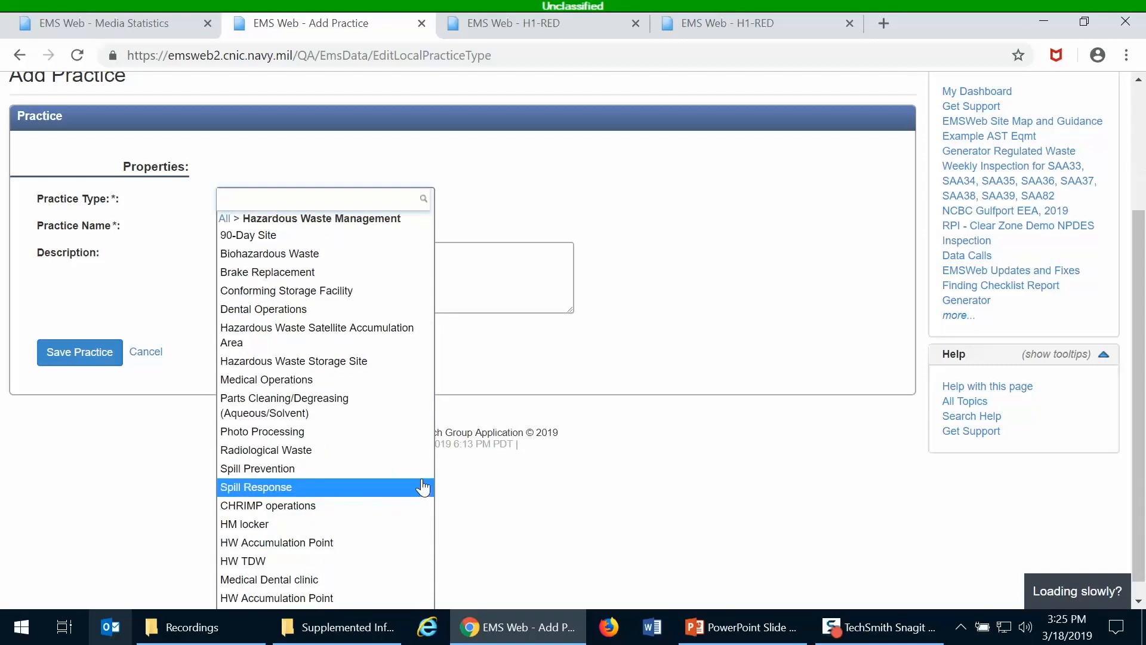
click(361, 239)
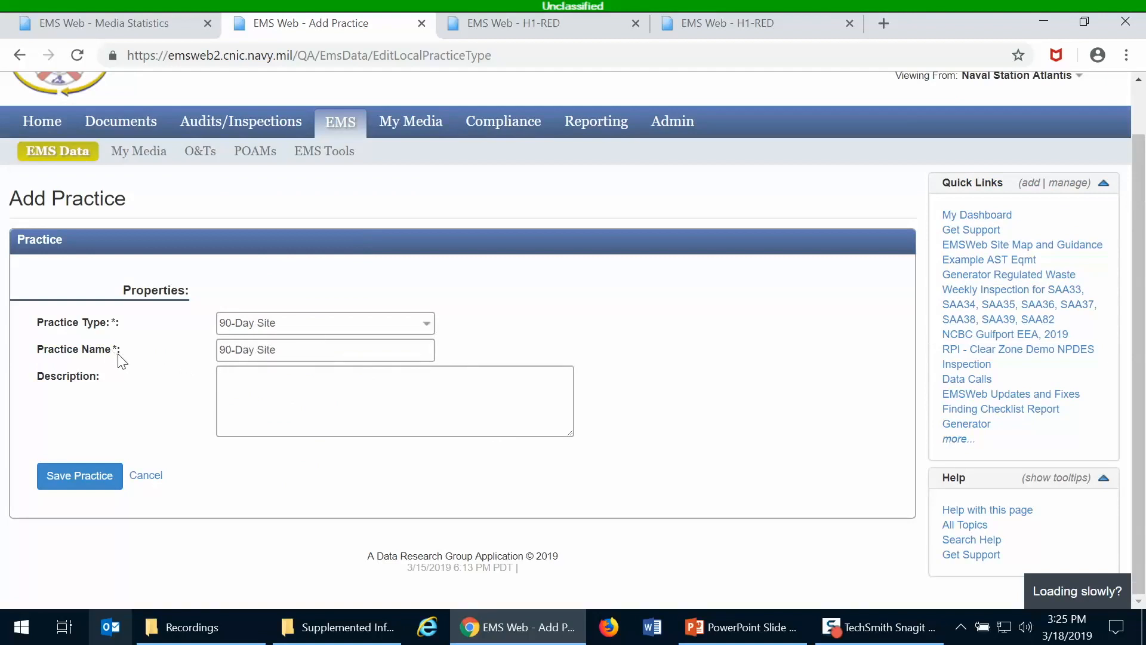
Step: Extend the new practice's name to "Bldg 135, 90-Day Site, east side"
click(219, 351)
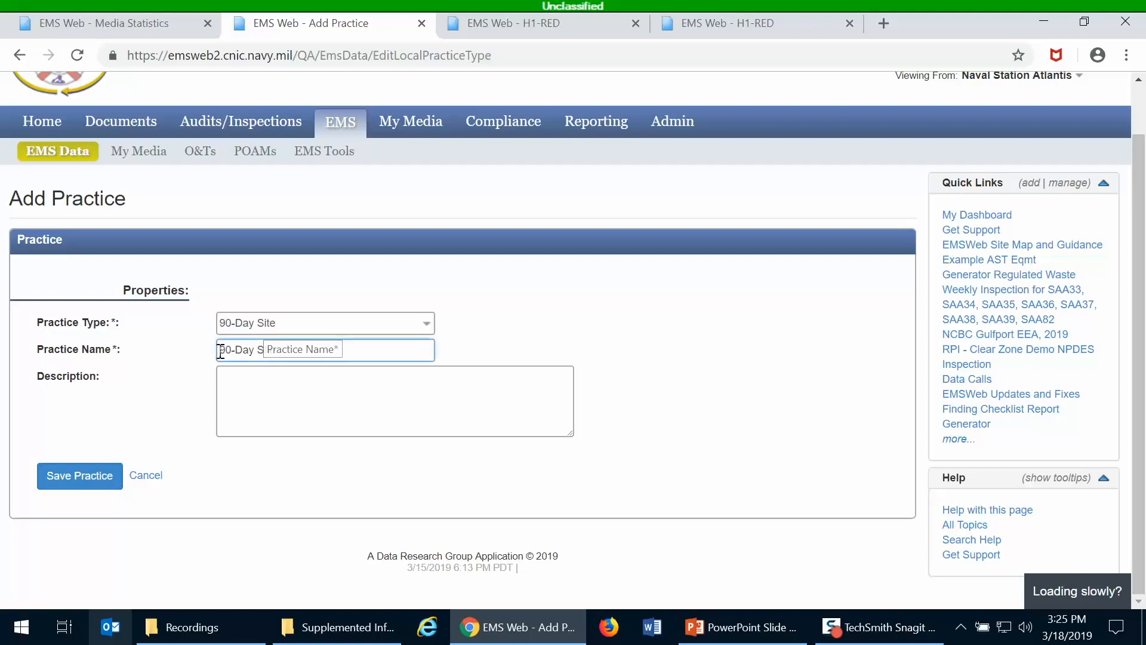
text(Bldg 1)
text(35,)
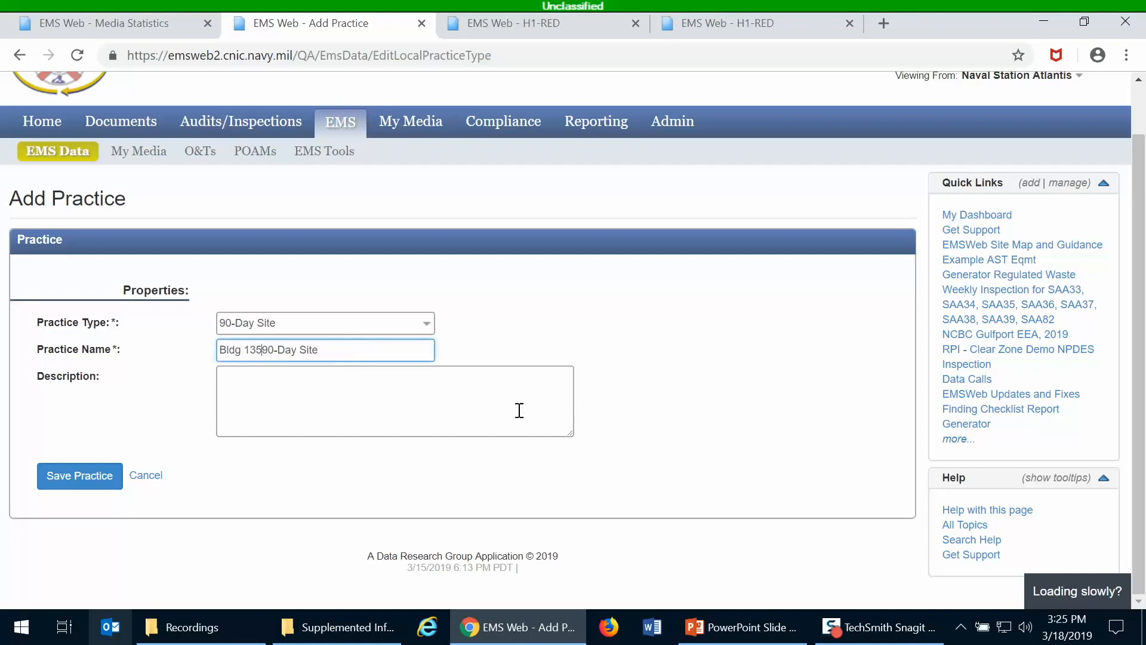
click(392, 356)
text(, east side)
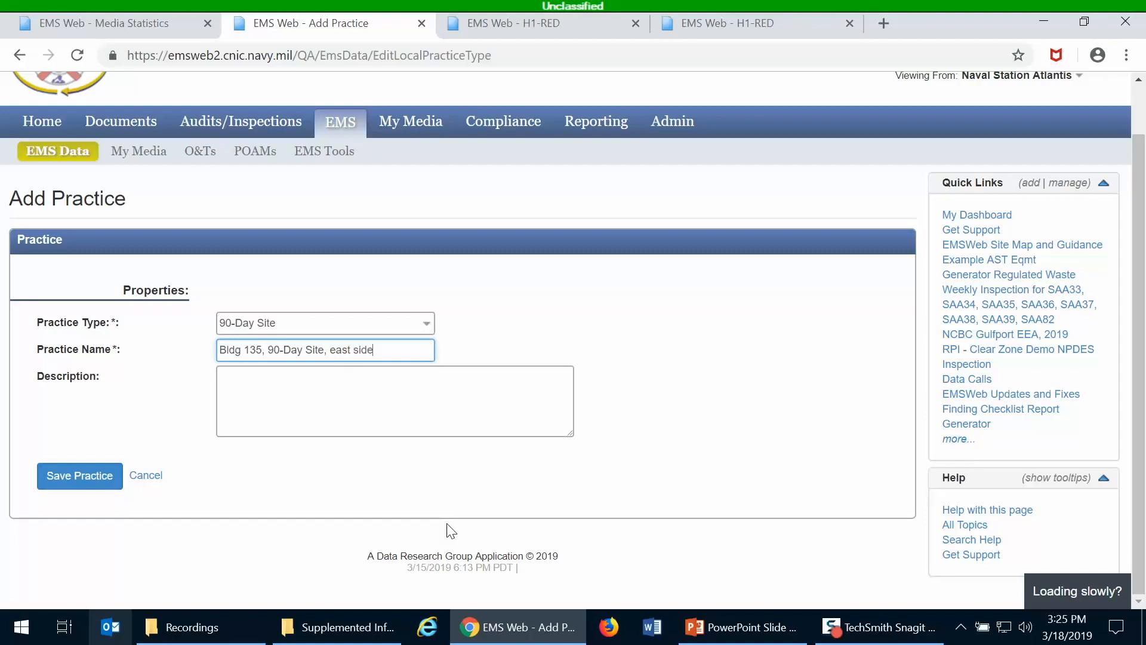
Step: Enter "Additional Information" as the practice's description and save the practice
click(416, 427)
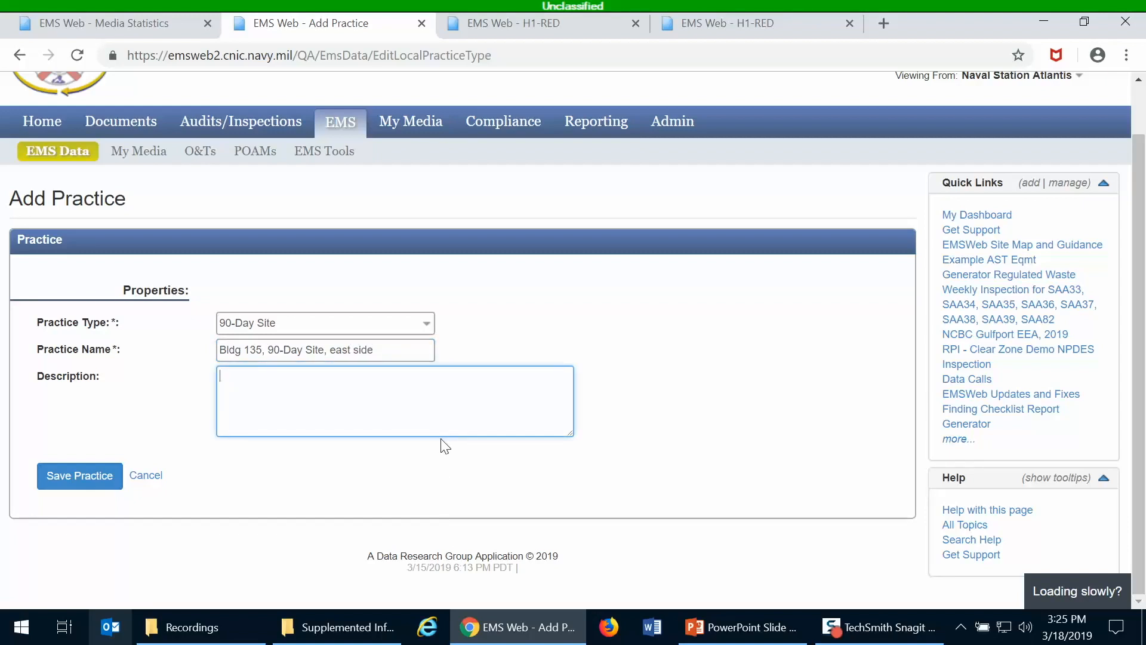
text(Additional Information)
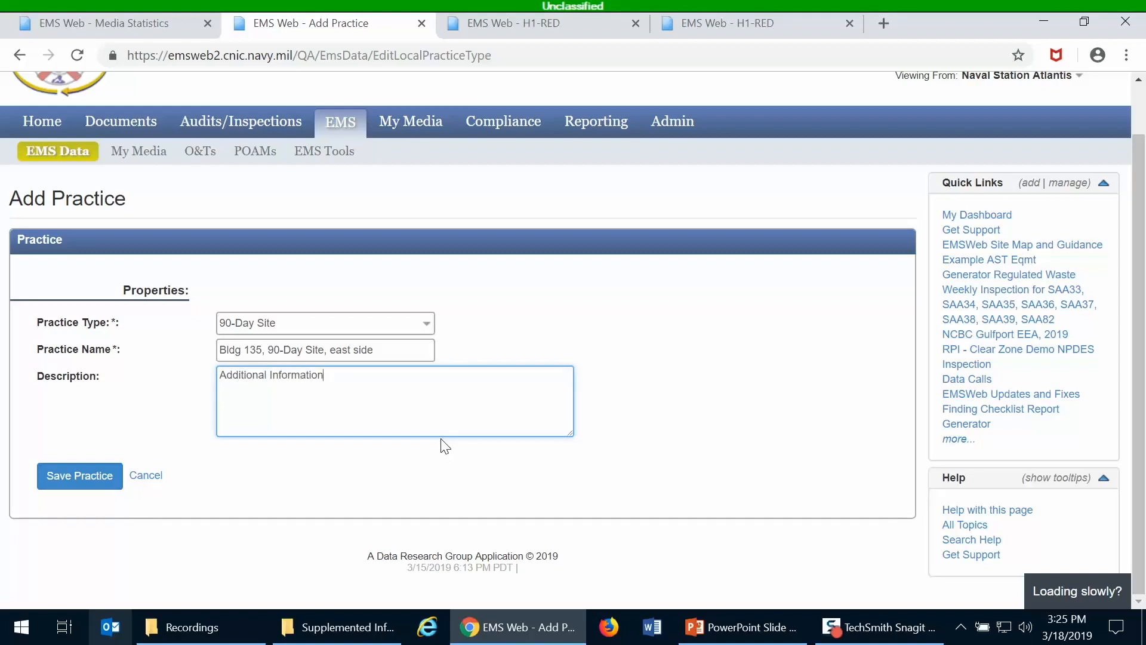
click(77, 478)
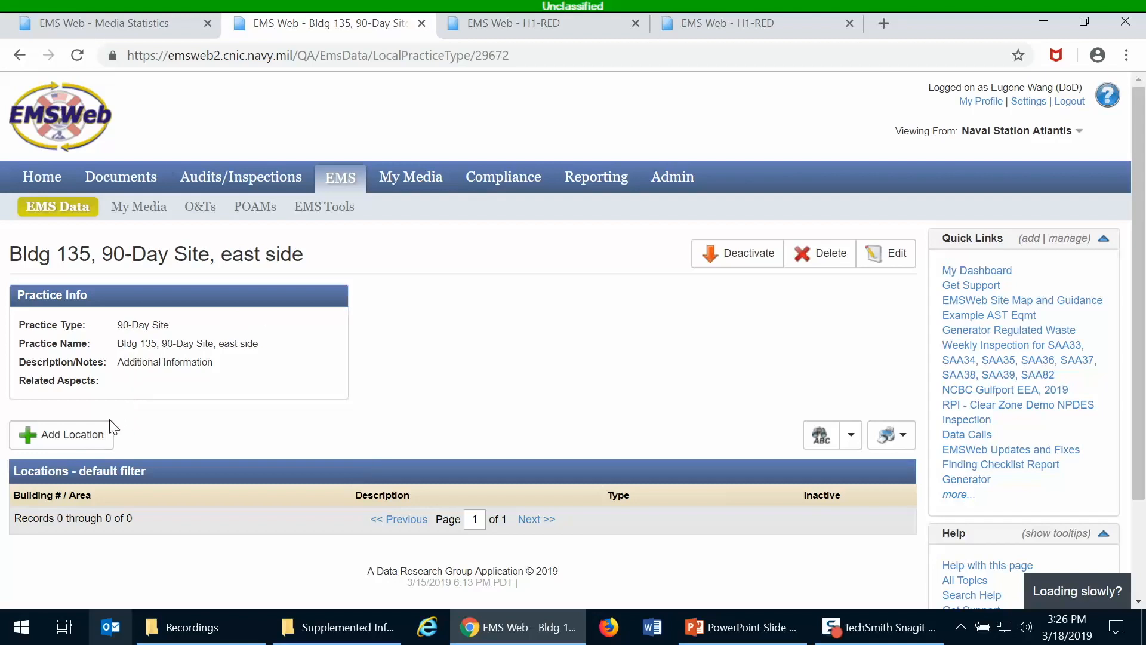
Step: Start adding a location to the Bldg 135 practice, search for 135, and select NEX #135 as its location
click(117, 449)
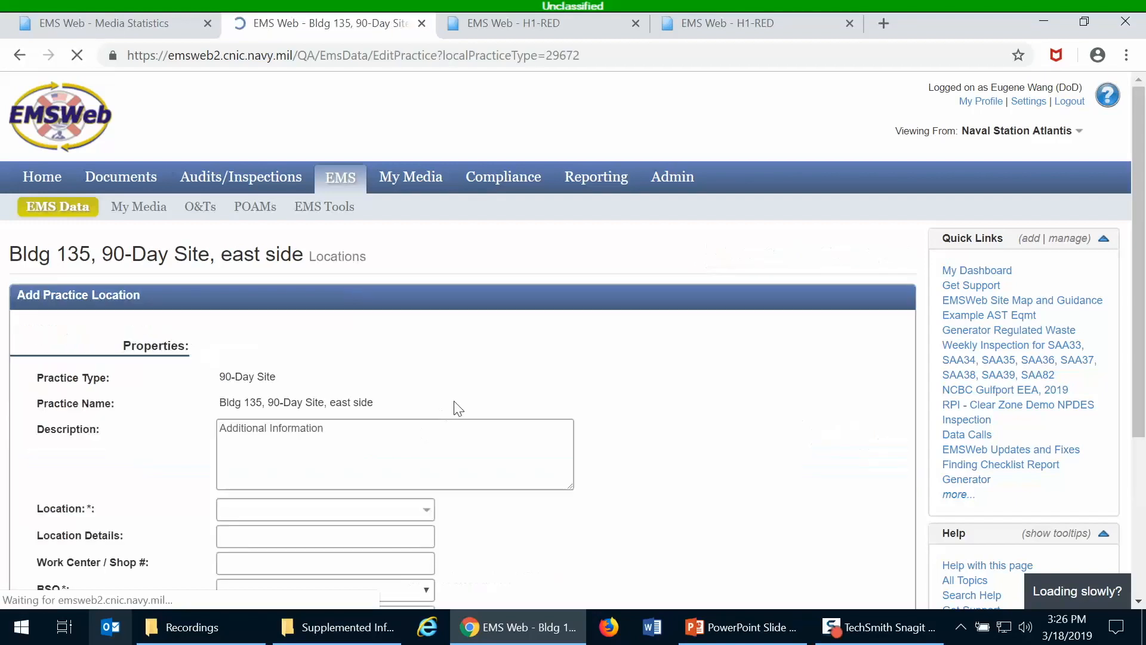
scroll(457, 406, down, 2)
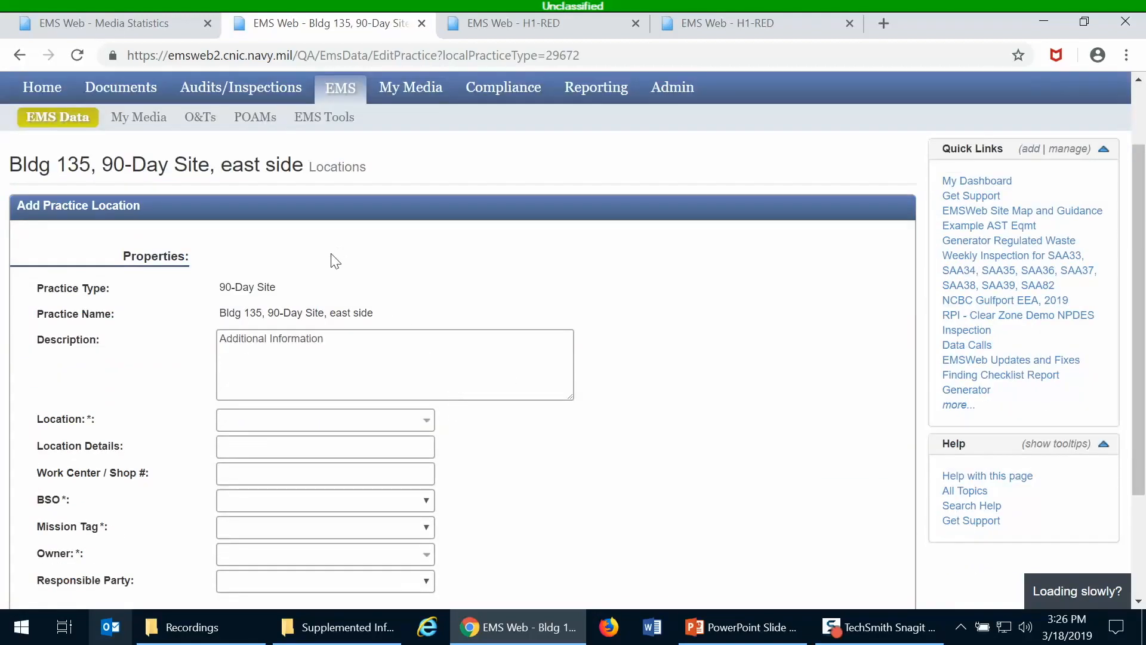
scroll(331, 280, down, 2)
click(303, 332)
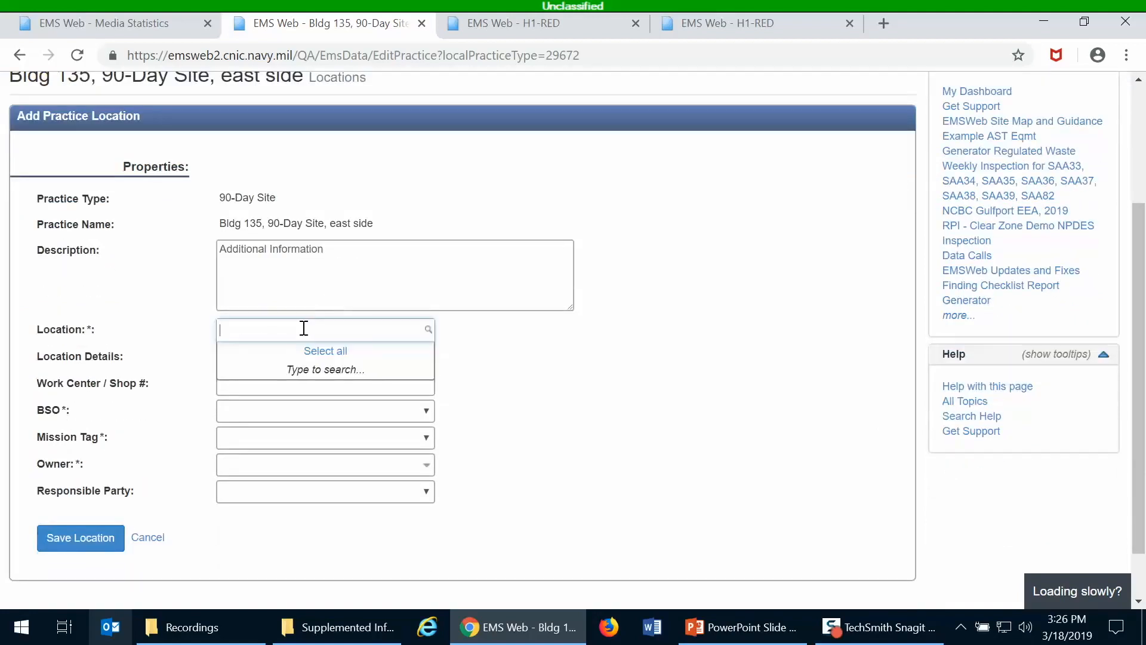
text(135)
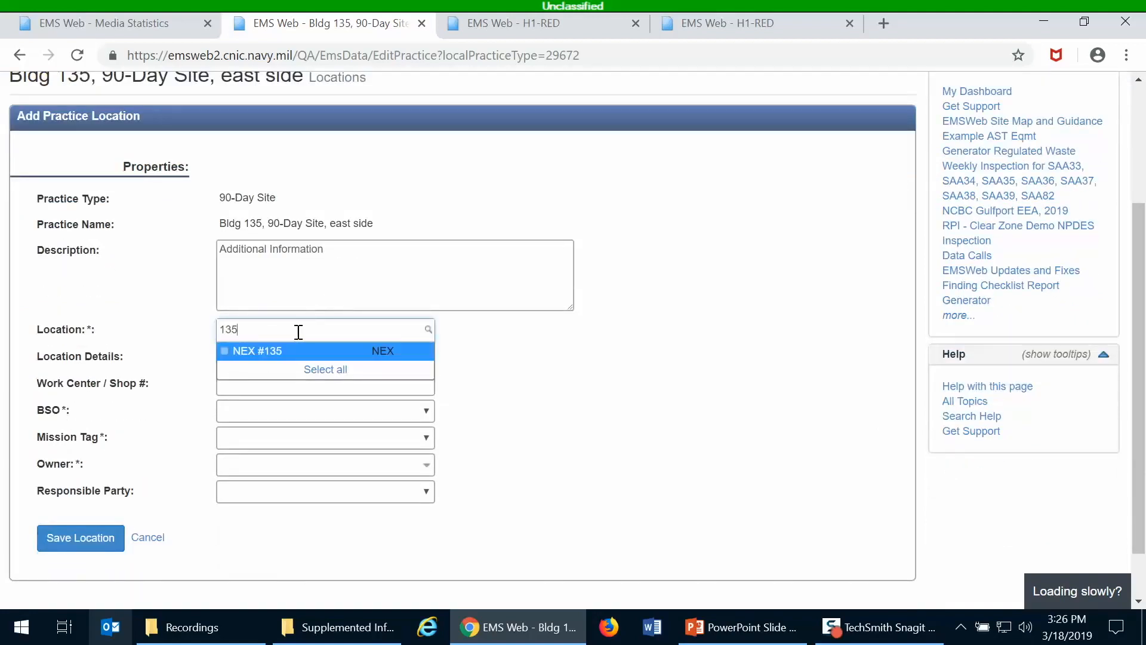
click(224, 352)
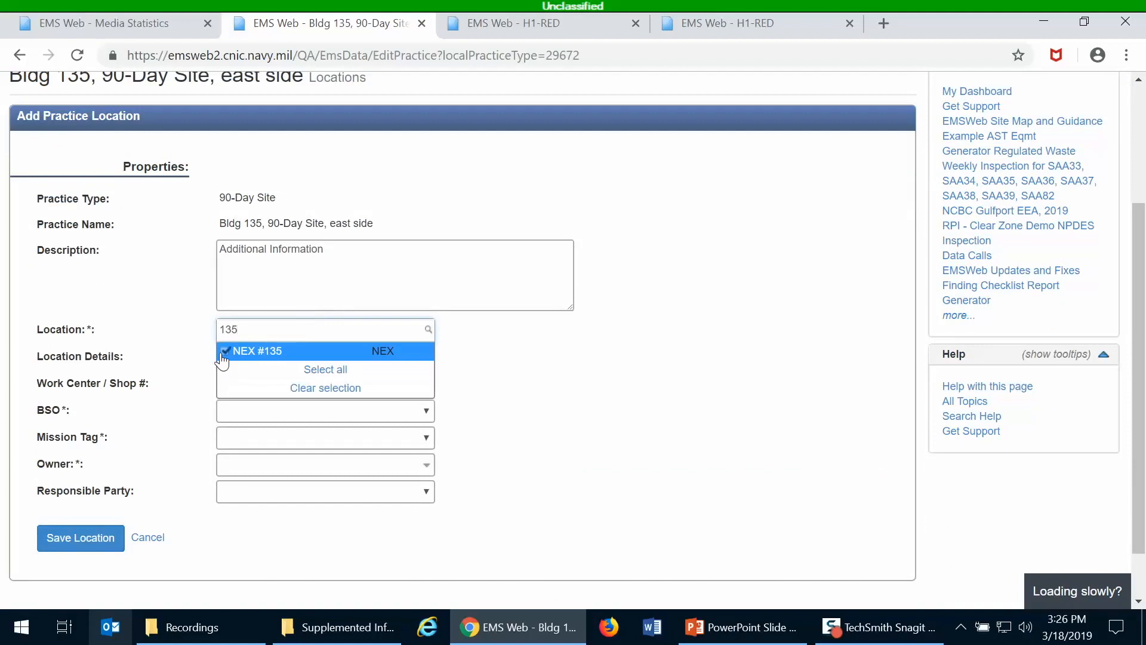
click(574, 383)
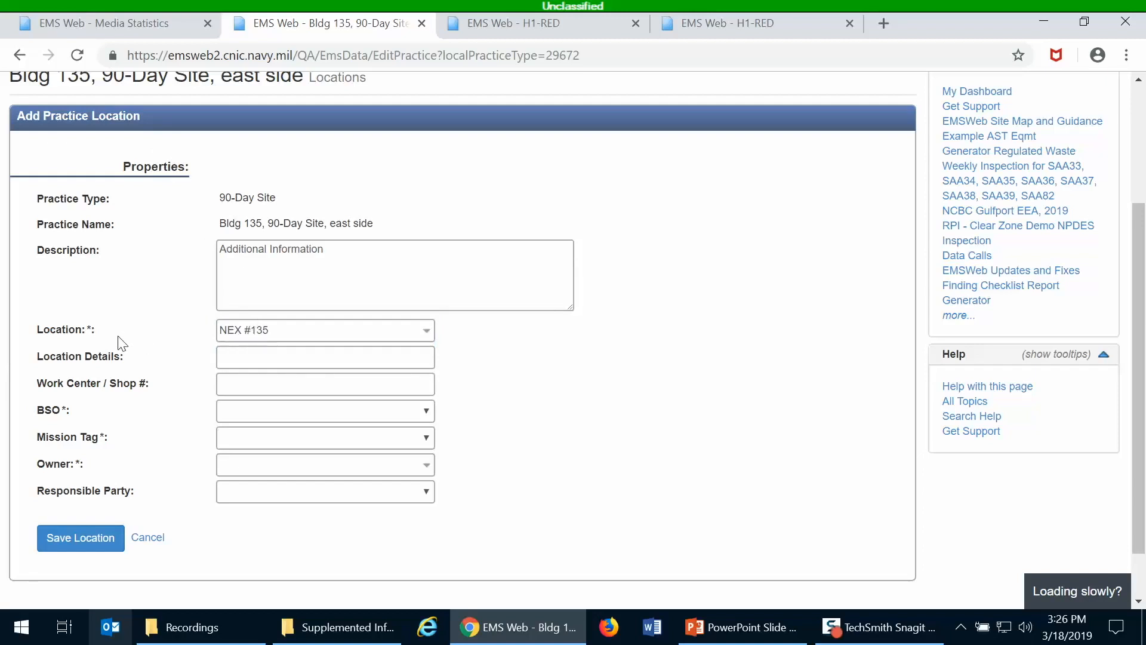
Step: Set the practice location's BSO to CNIC and its Mission Tag to Facilities Management (FP)
click(252, 411)
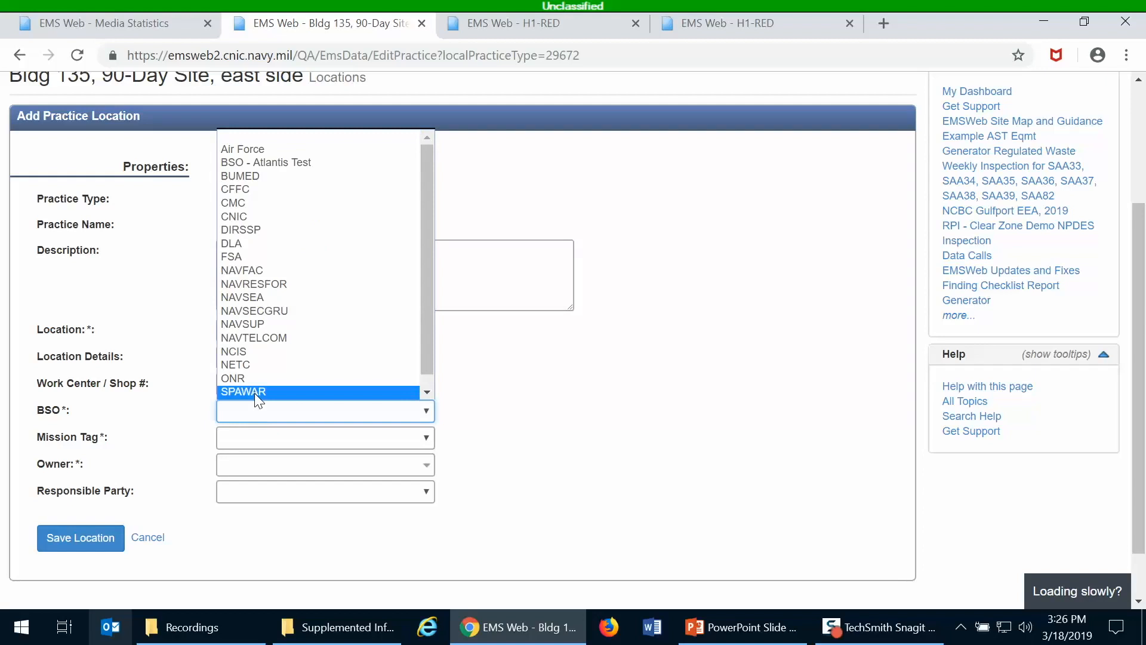
click(274, 216)
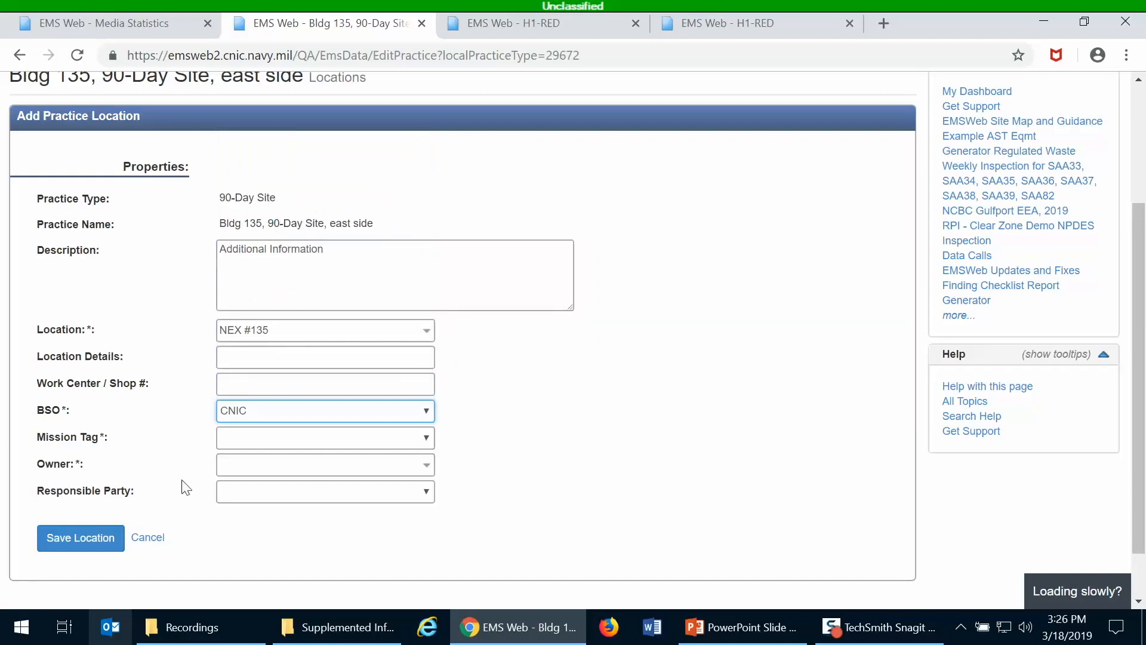
click(267, 439)
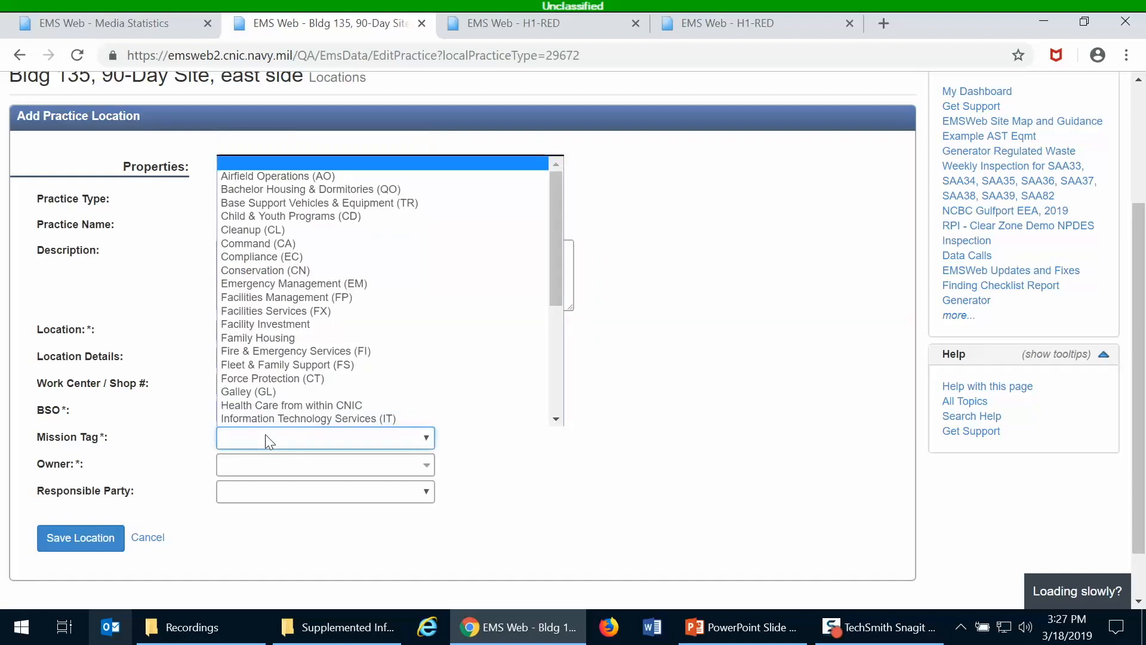
scroll(402, 291, up, 1)
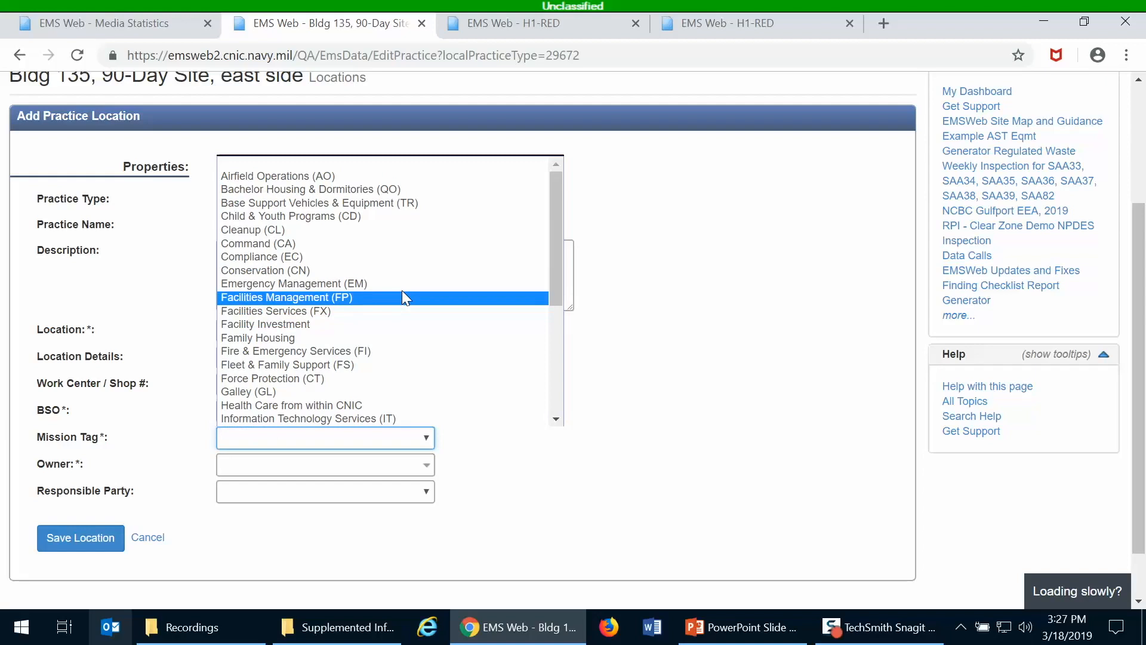
key(Up)
click(402, 296)
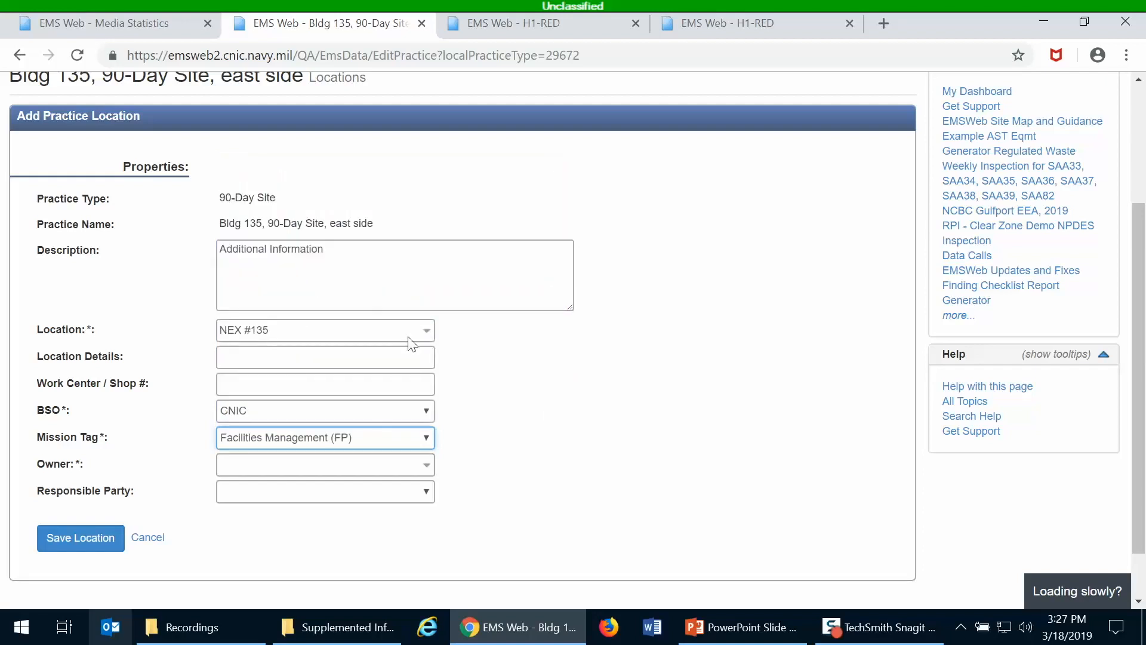
Step: Search for the practice owner by surname, assign the matching person, leave the Responsible Party blank, and save the practice location
click(344, 466)
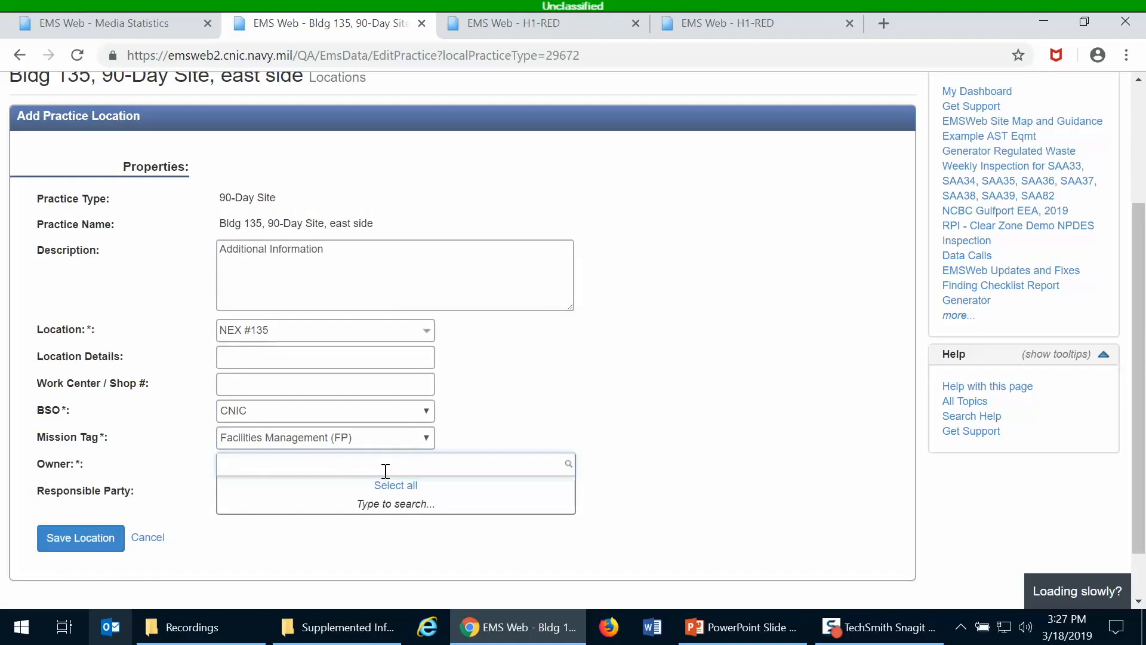
text(a)
key(BackSpace)
text(wang)
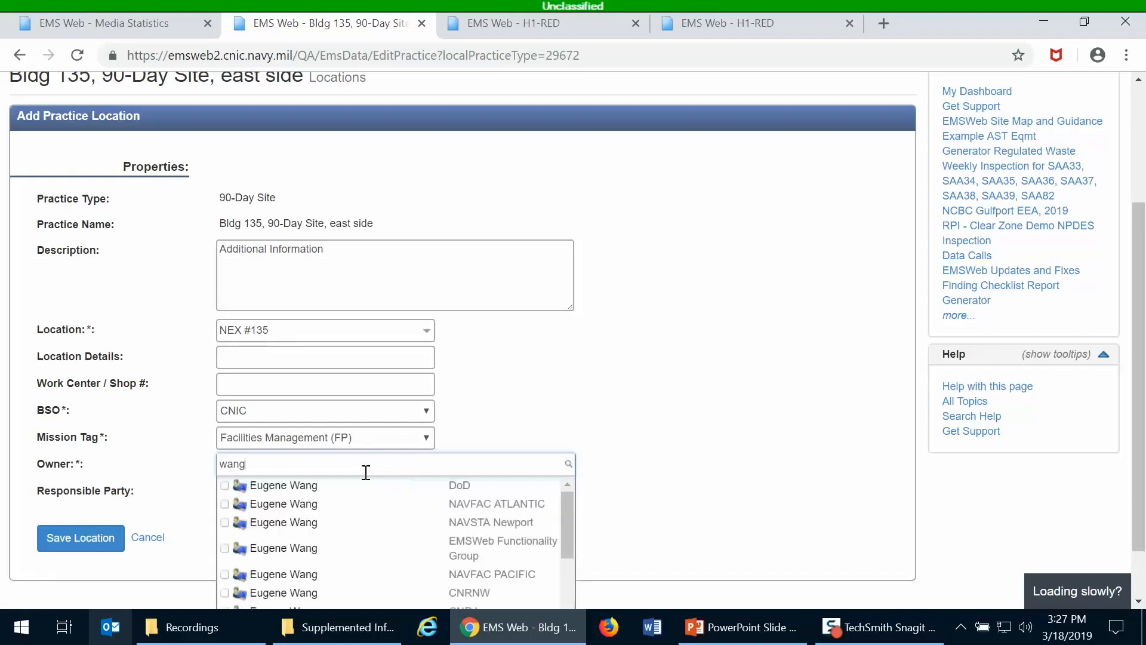
click(365, 503)
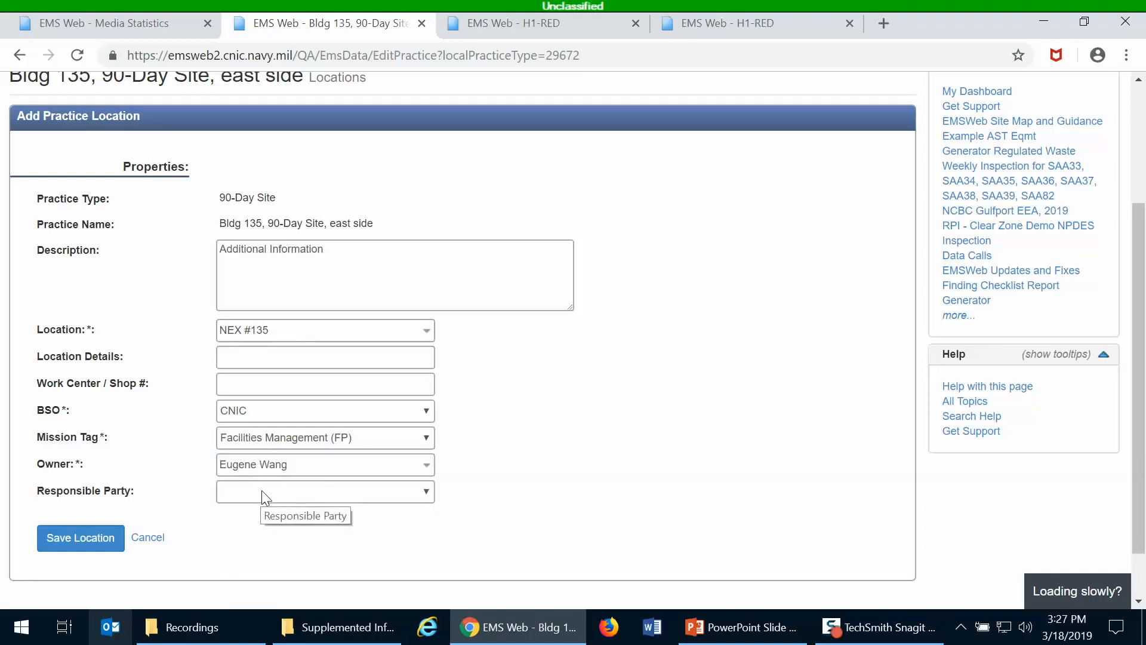
click(263, 493)
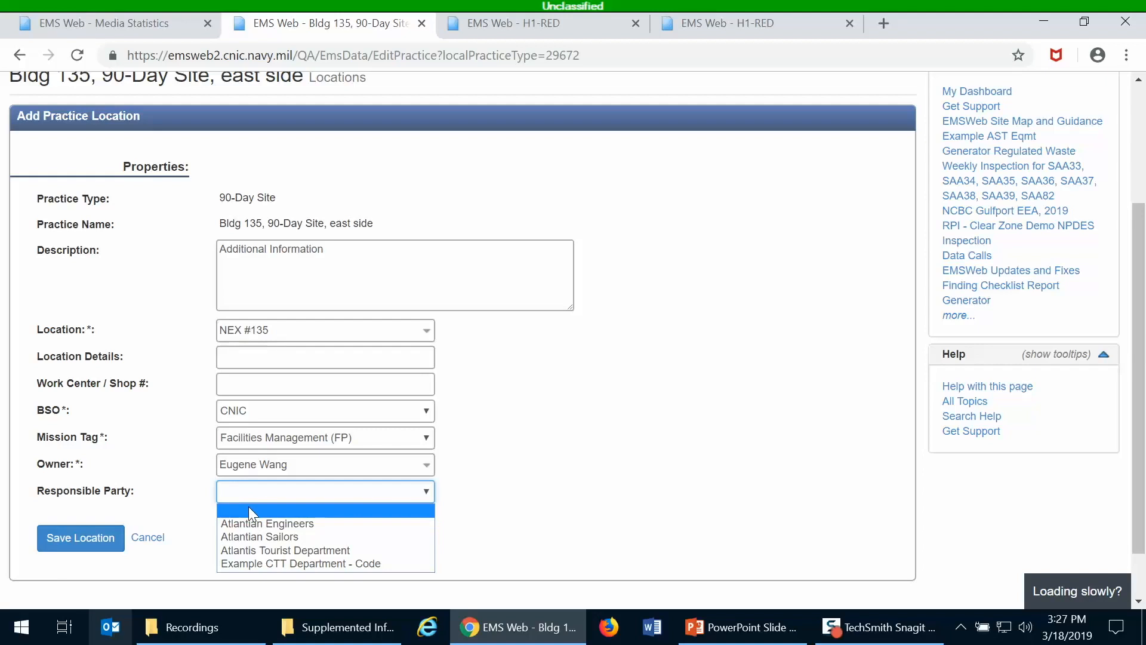
click(177, 491)
click(94, 539)
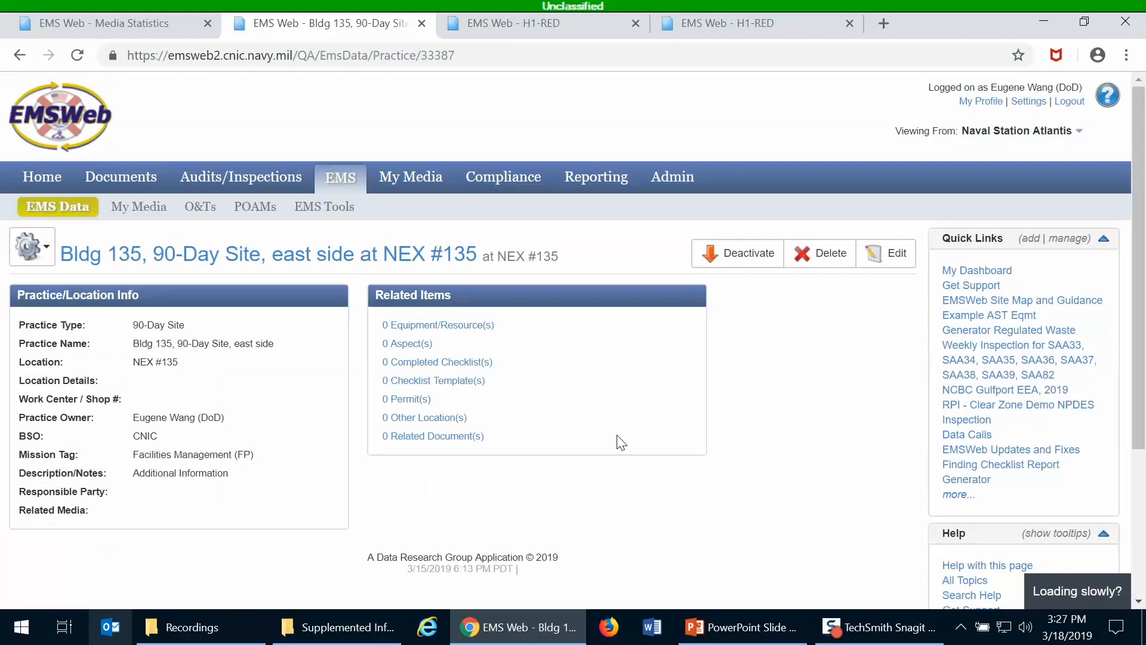
Step: Review the saved practice record at NEX #135 and open the parent practice's own page with its locations
scroll(660, 439, down, 3)
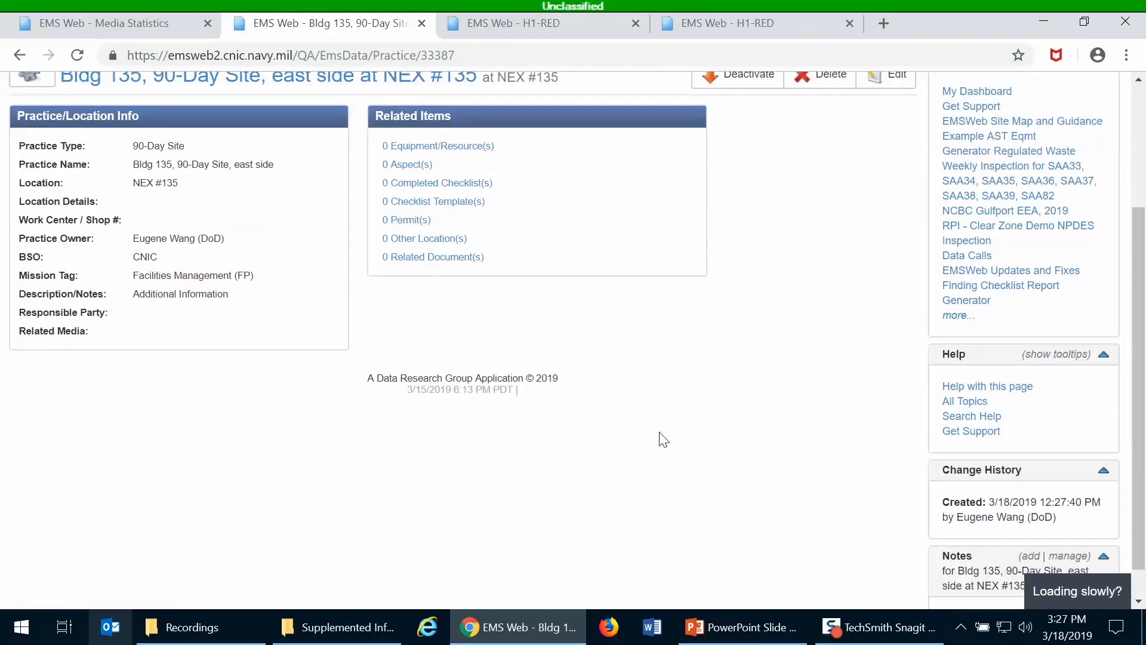
scroll(660, 440, up, 3)
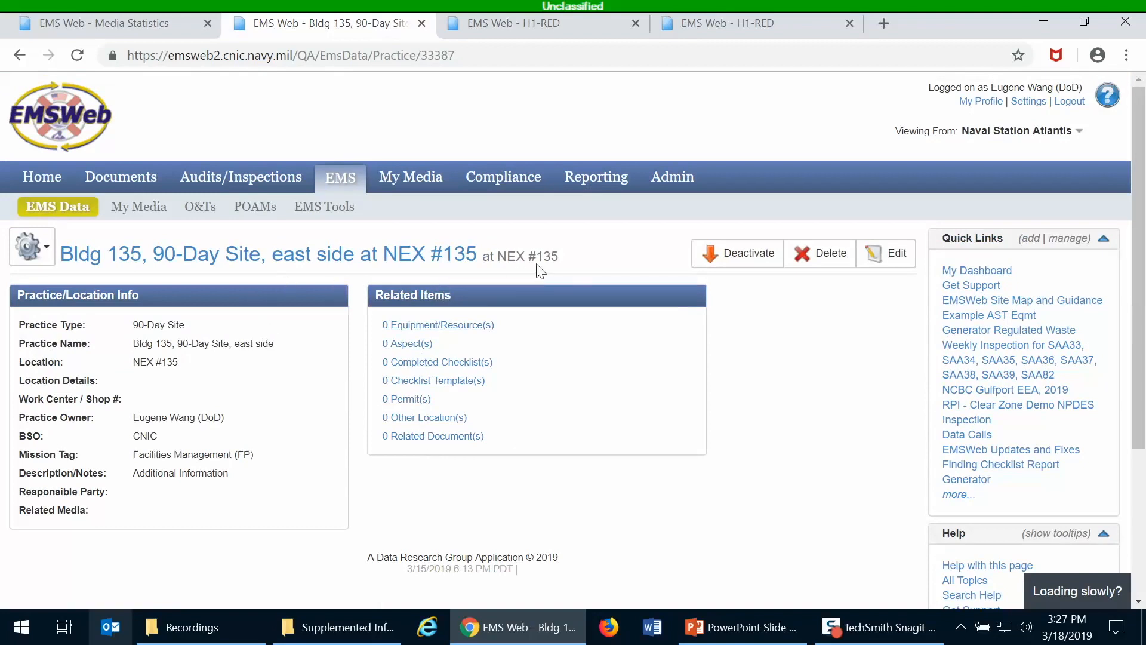
click(229, 265)
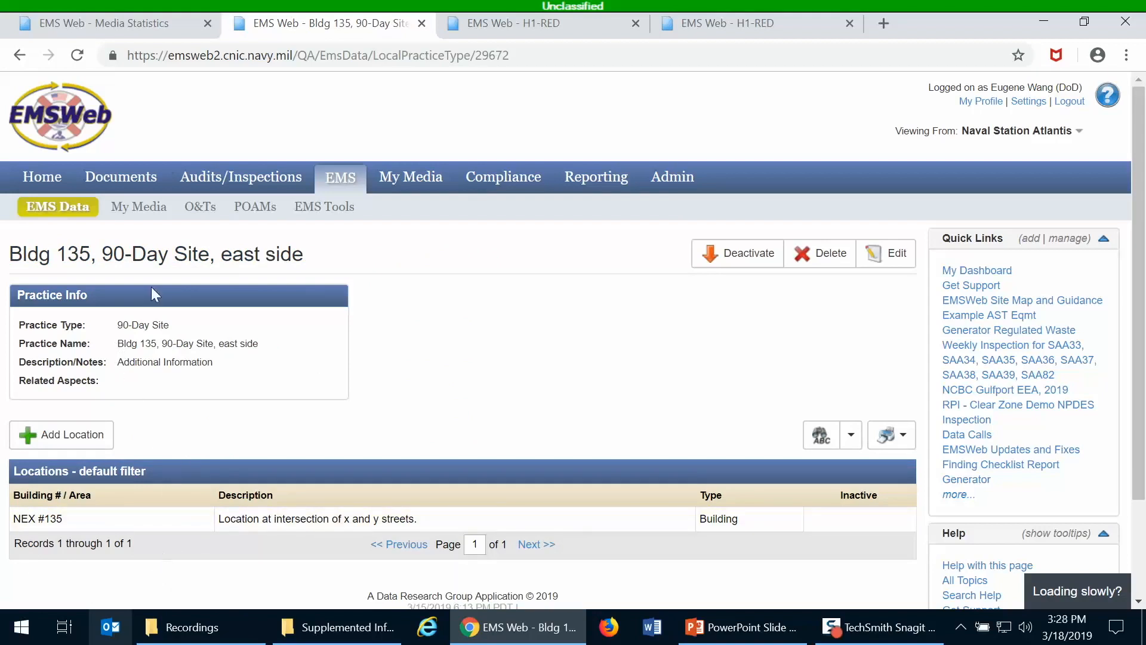
Step: Open the full Practices list and look through its practices, locations and practice types
mouse_move(58, 207)
click(63, 263)
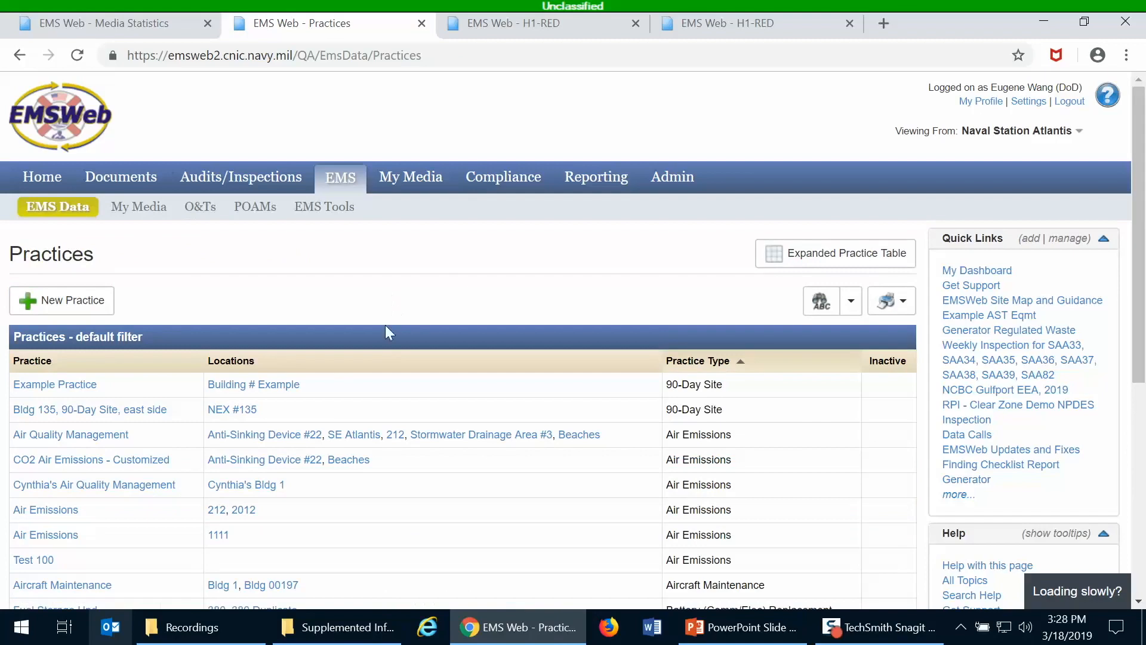
scroll(385, 328, down, 1)
scroll(114, 340, down, 5)
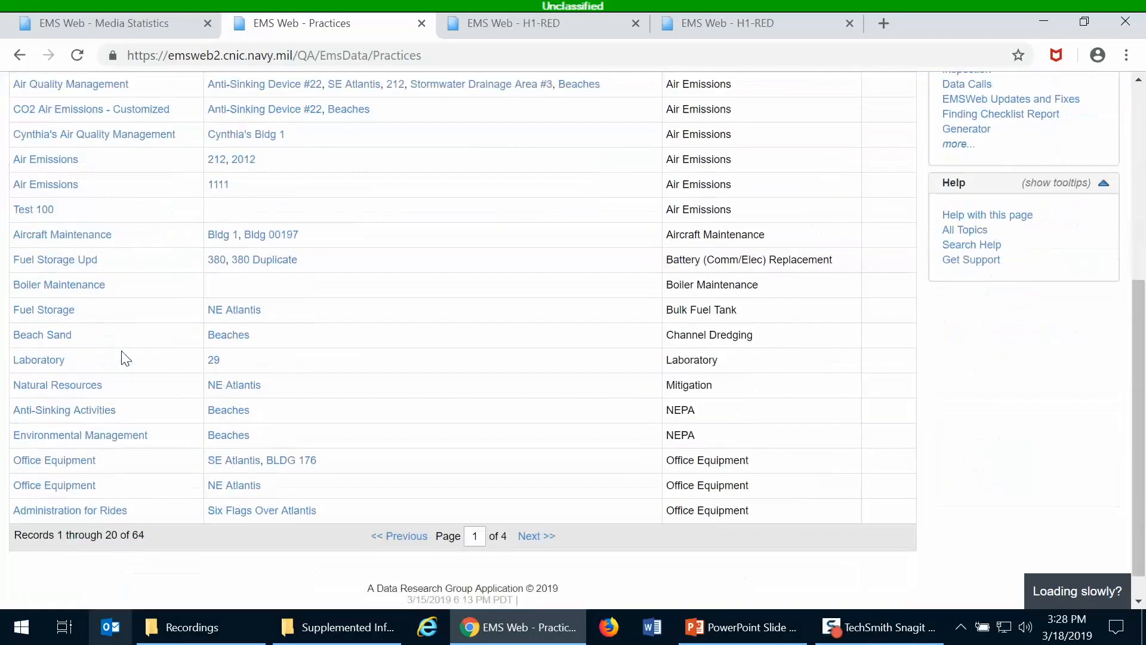
scroll(121, 355, up, 5)
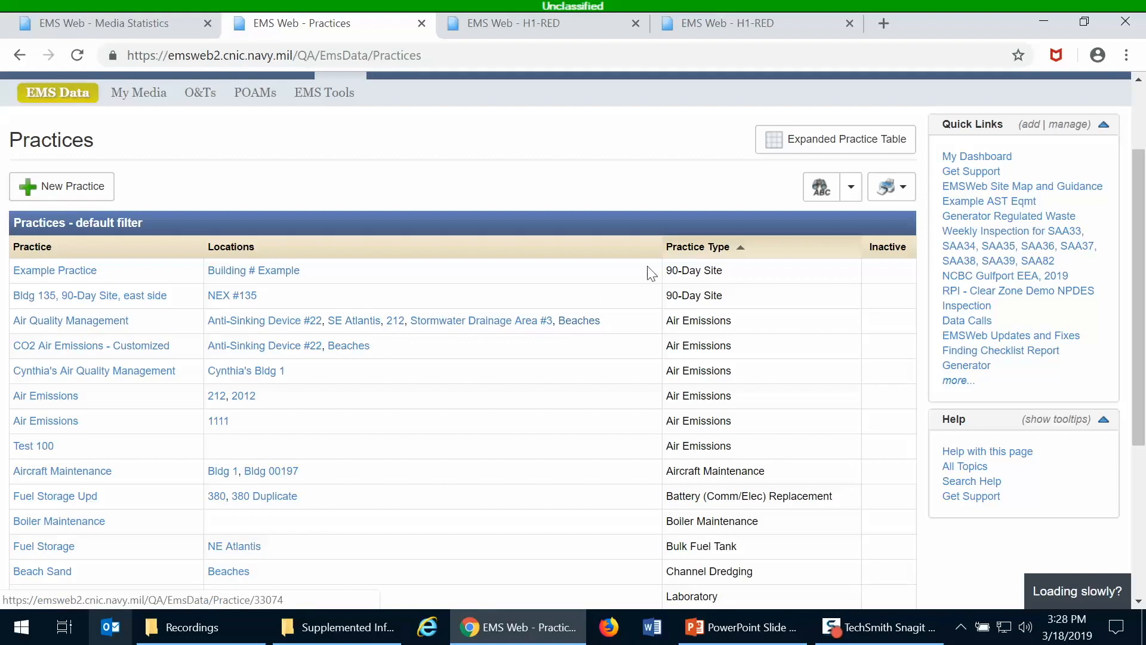
Step: Show the Expanded Practice Table and open the Recycling Operations 19 Feb practice at Pillars of Hercules
click(847, 143)
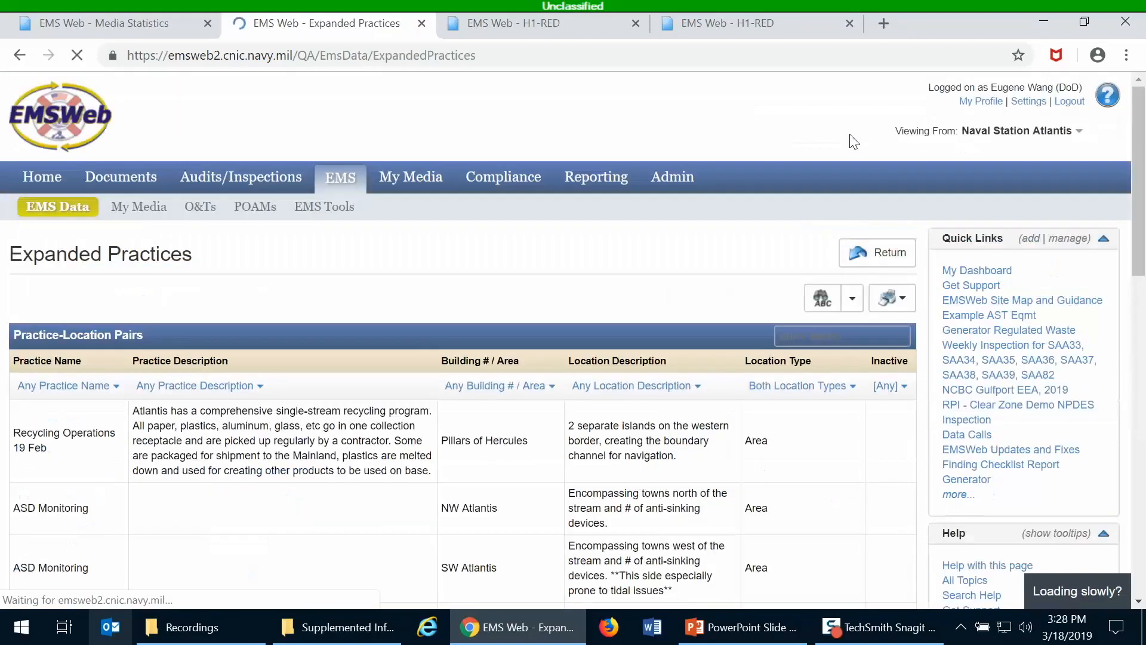
scroll(200, 310, down, 2)
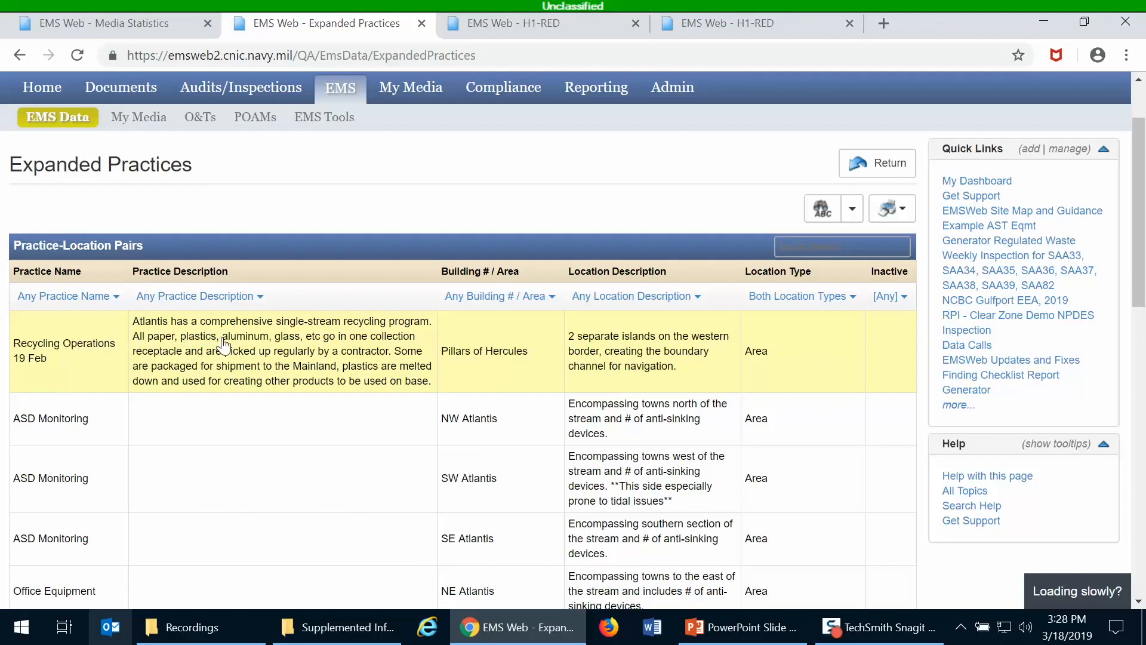
click(507, 389)
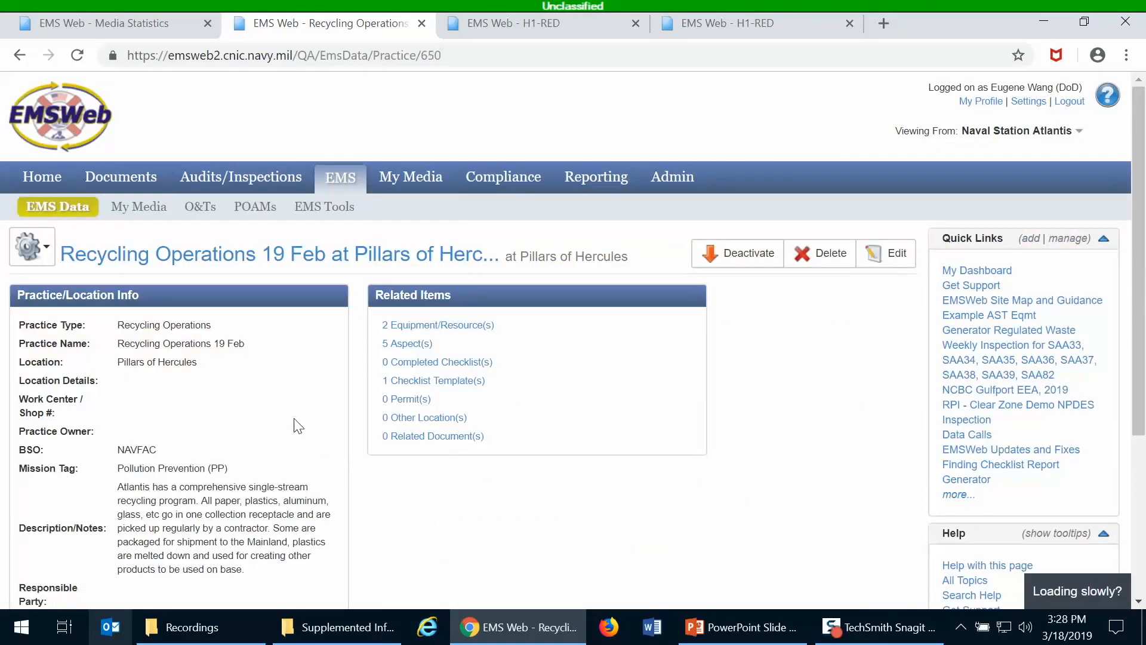
Step: Review the Recycling Operations 19 Feb practice details and open its related aspects
scroll(298, 426, down, 4)
scroll(296, 424, up, 3)
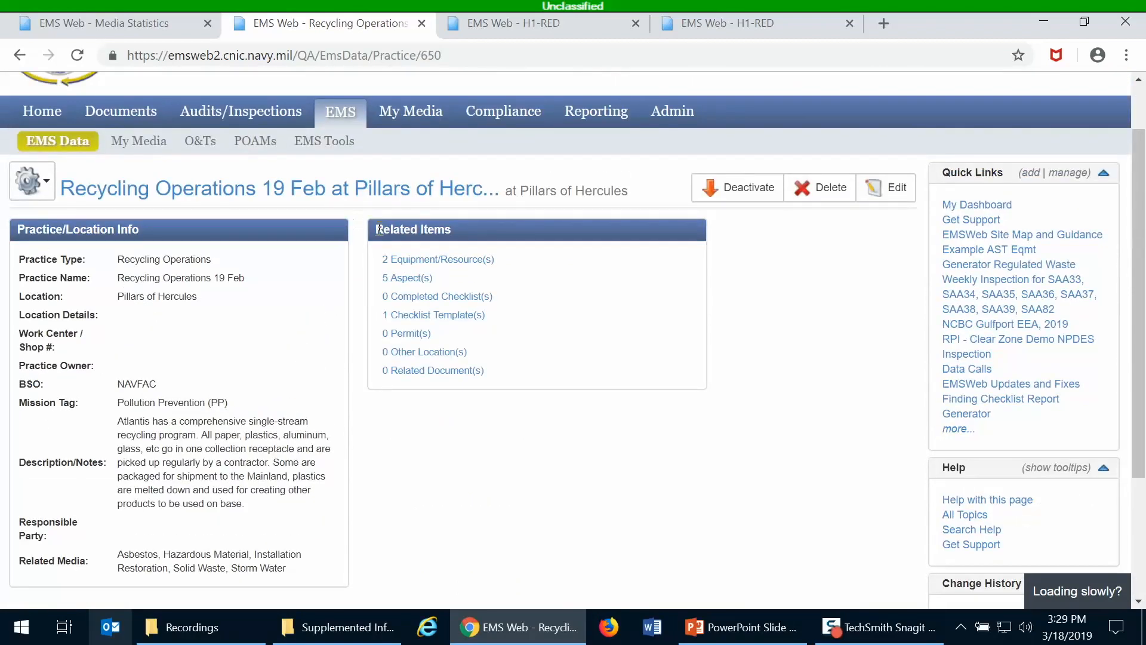
click(416, 282)
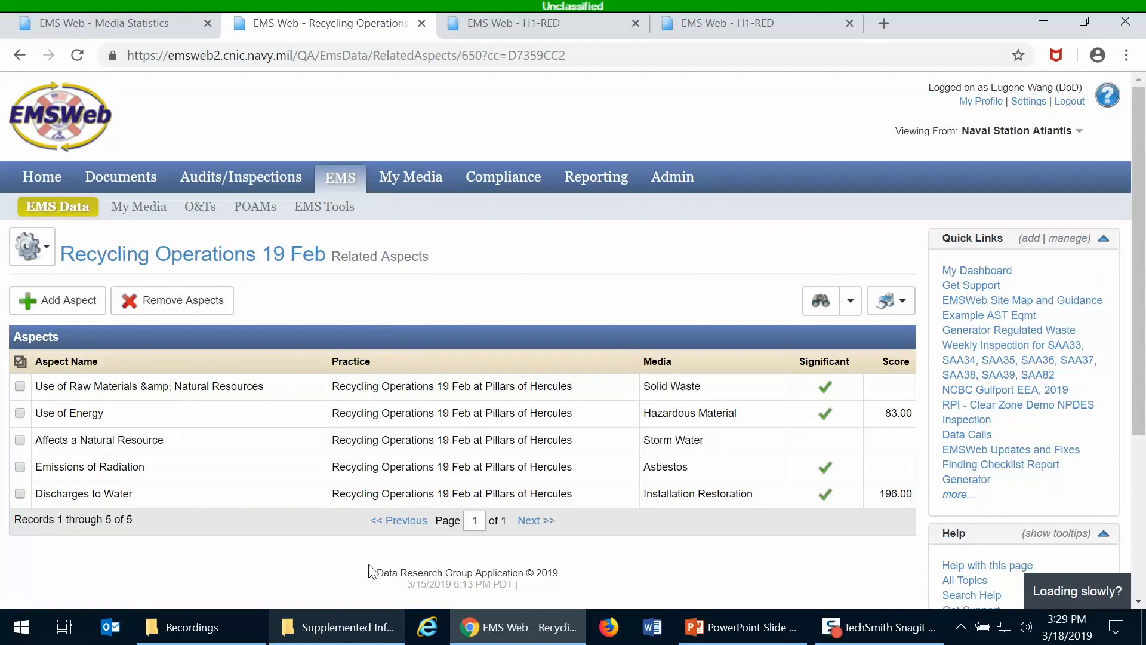
Step: Open the installation's Aspects list and look through the listed aspects
mouse_move(39, 203)
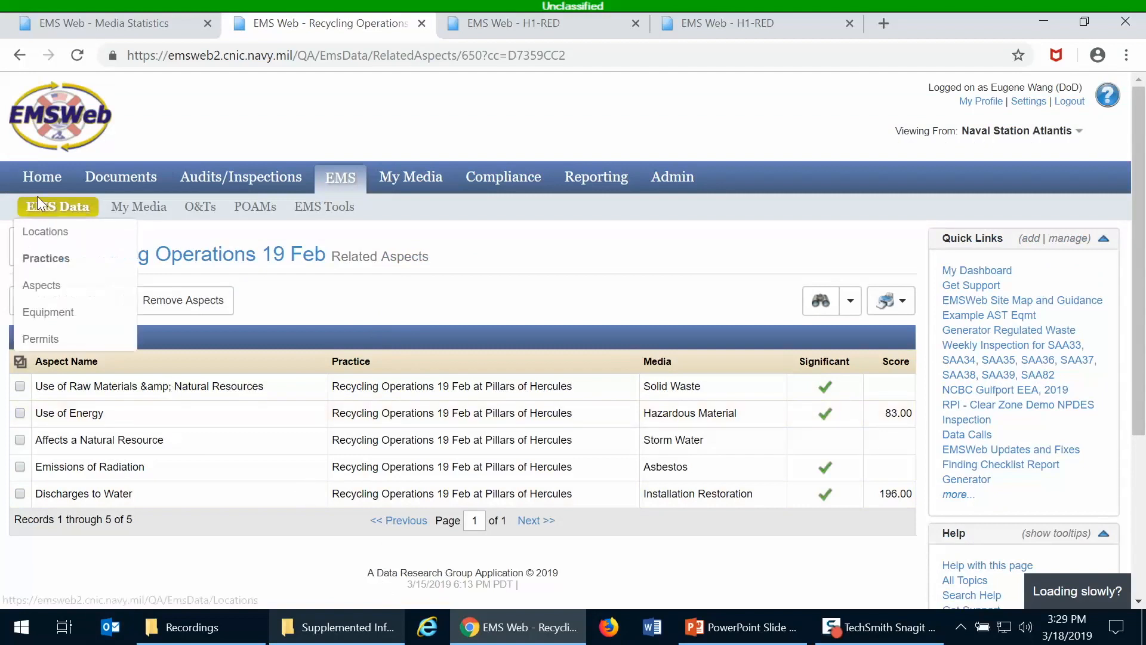
click(46, 292)
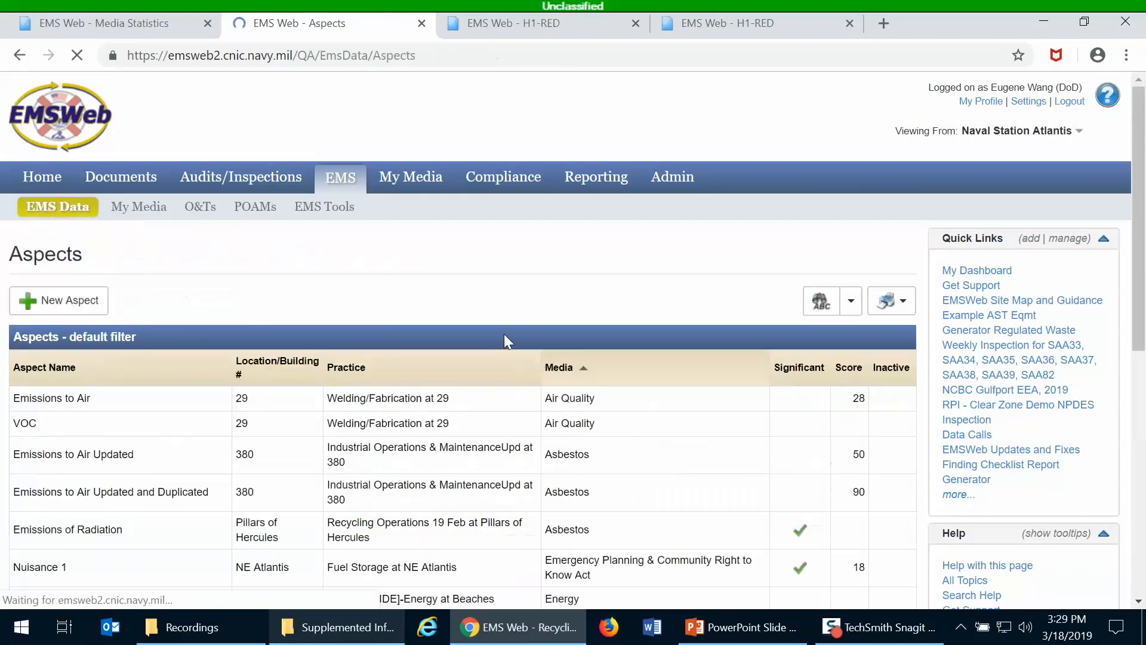
scroll(494, 331, down, 5)
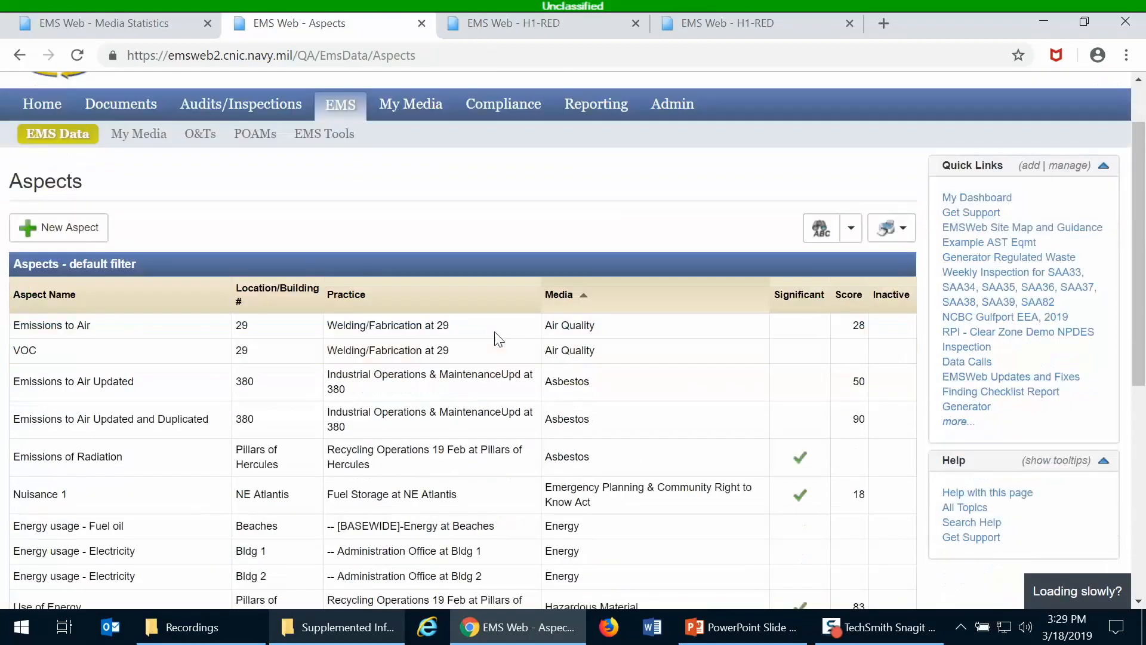
scroll(495, 337, up, 3)
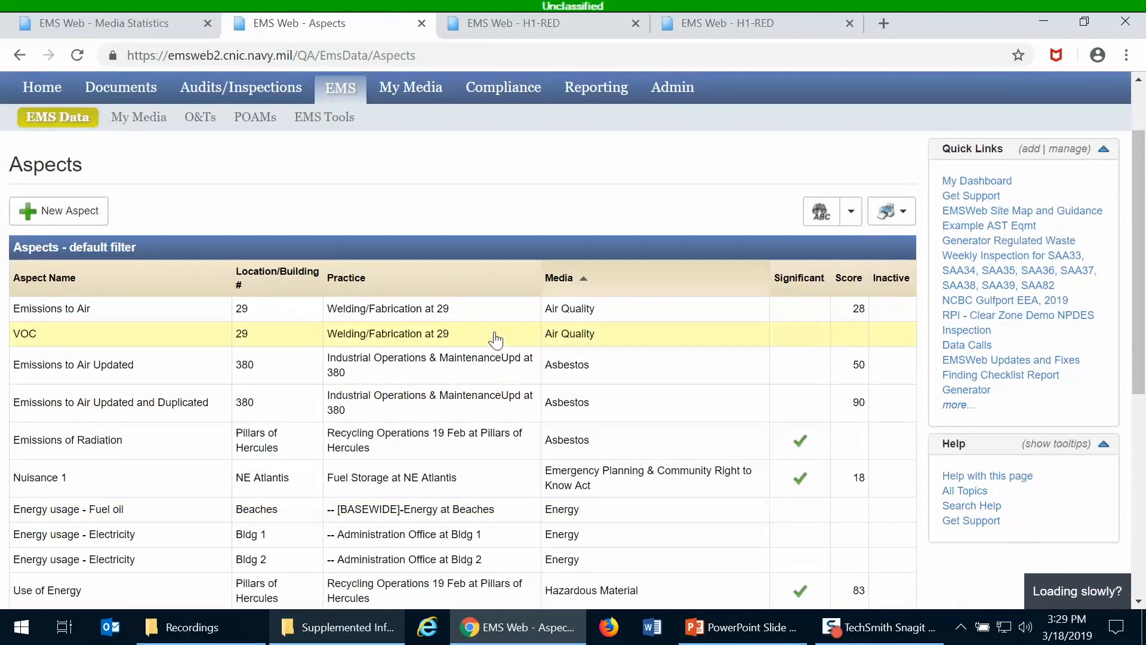
Step: Start a new aspect, look through the aspect types, and choose Generation of Hazardous Waste
click(67, 210)
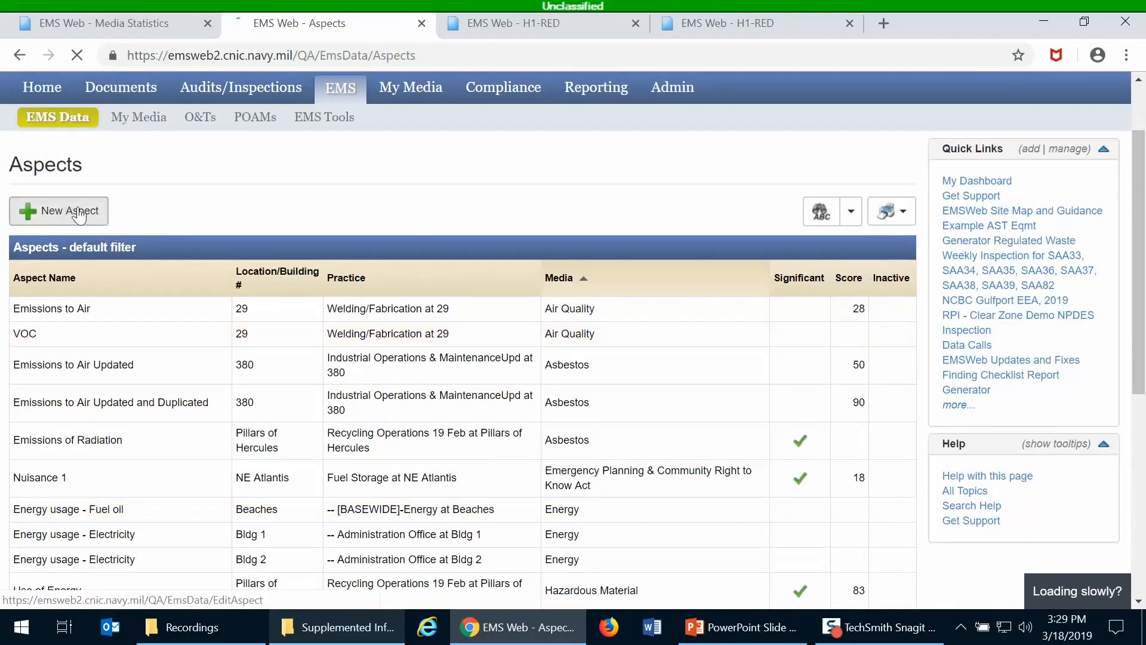
scroll(528, 271, down, 3)
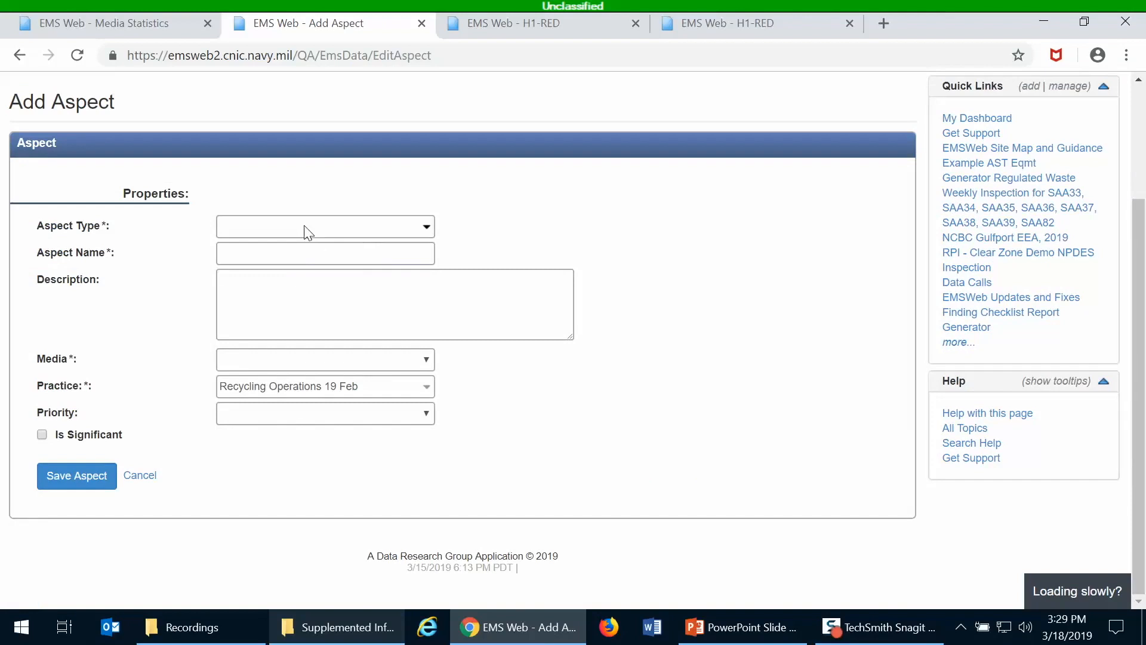
click(304, 228)
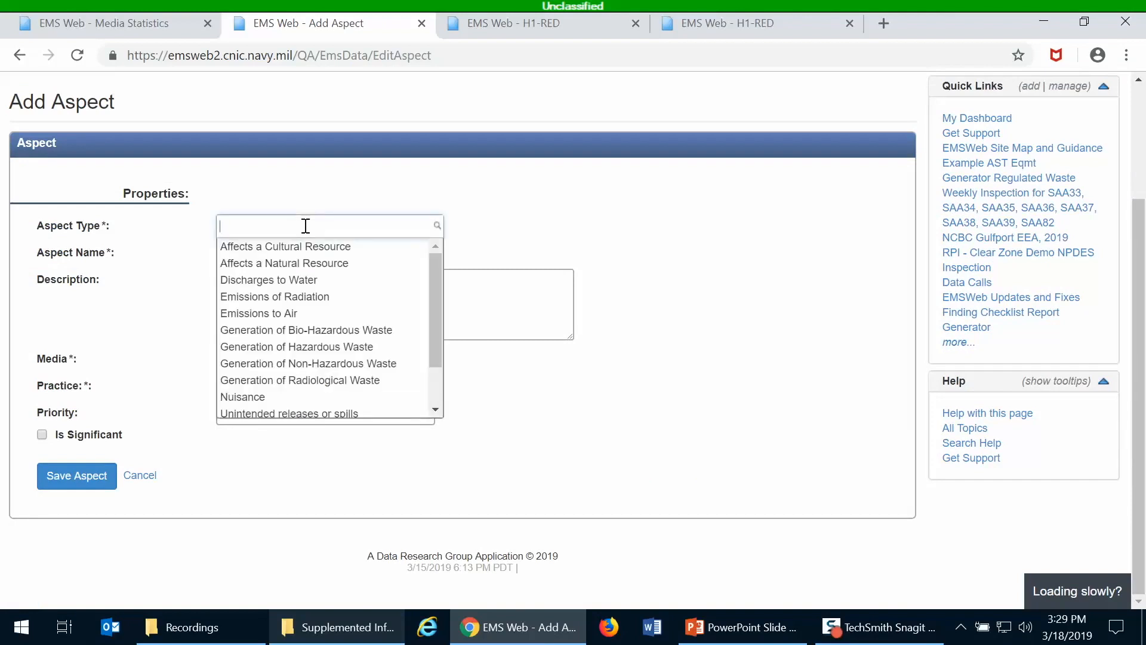
scroll(350, 311, down, 1)
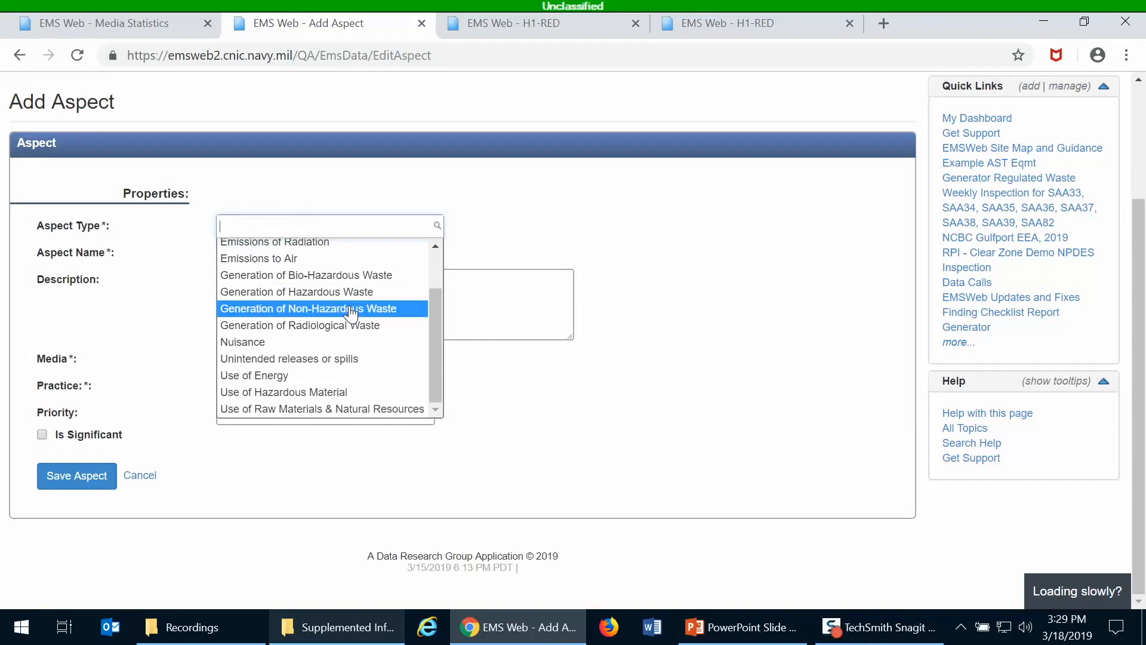
scroll(350, 310, up, 1)
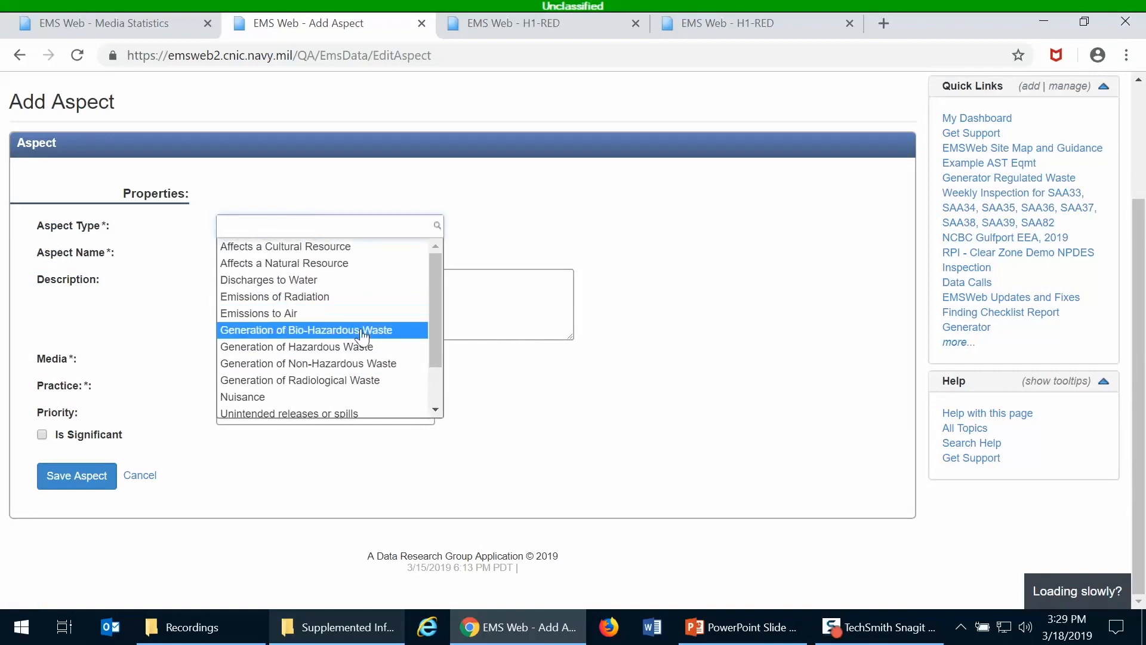
click(355, 346)
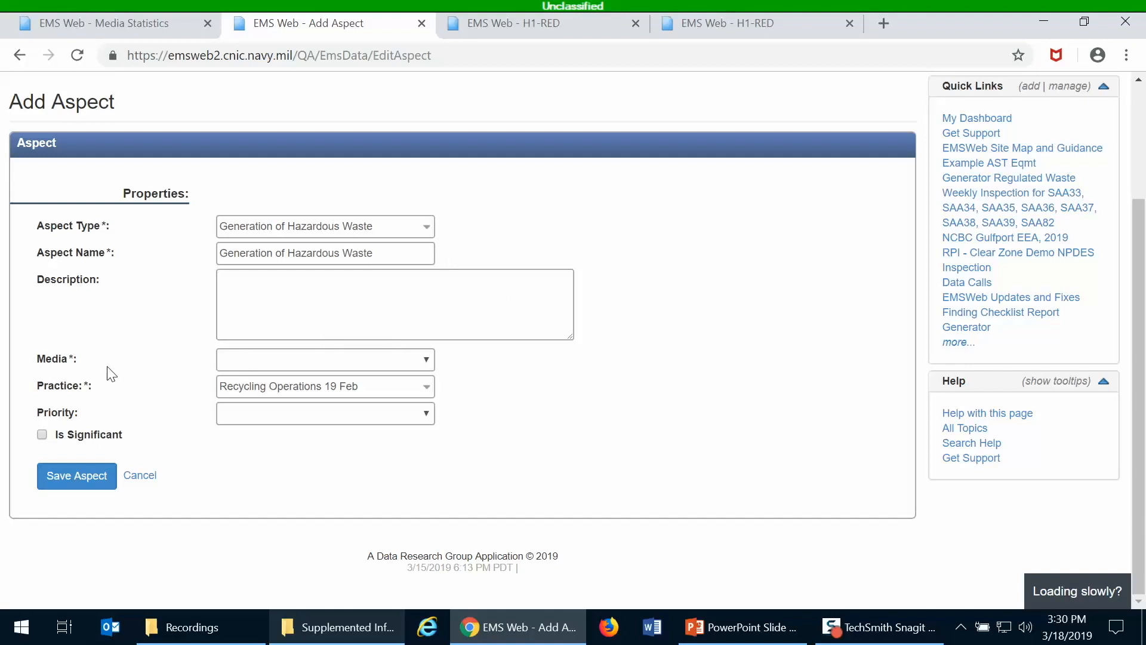
Step: Set the aspect's Media to Hazardous Waste, search for 135, and assign the practice Bldg 135, 90-Day Site, east side
click(238, 367)
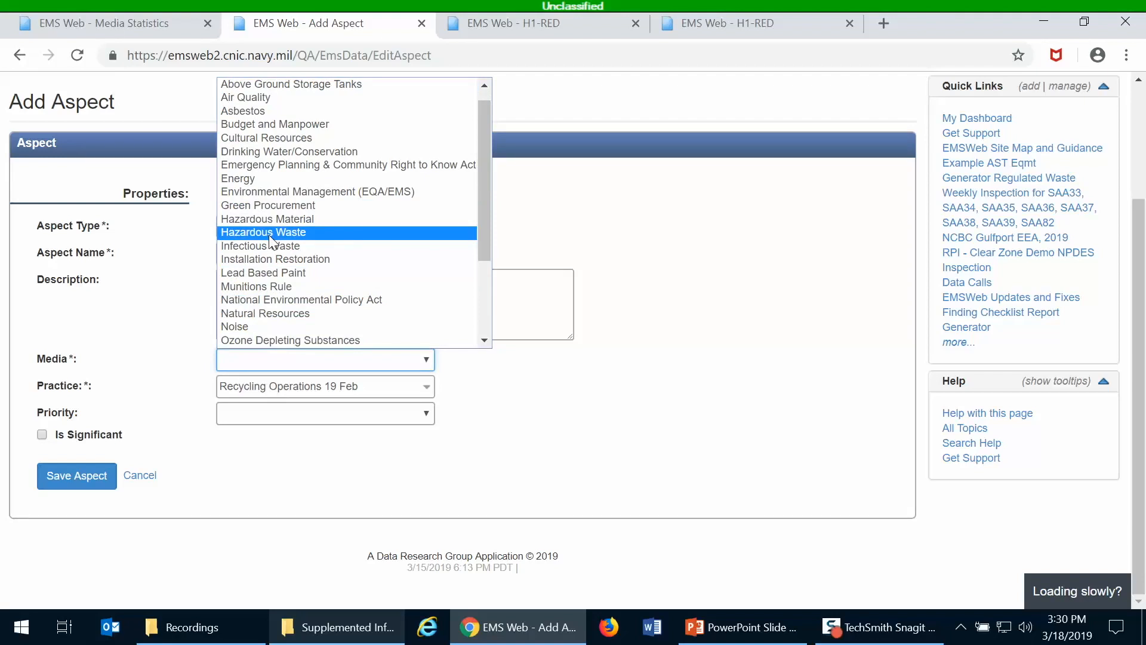
click(268, 234)
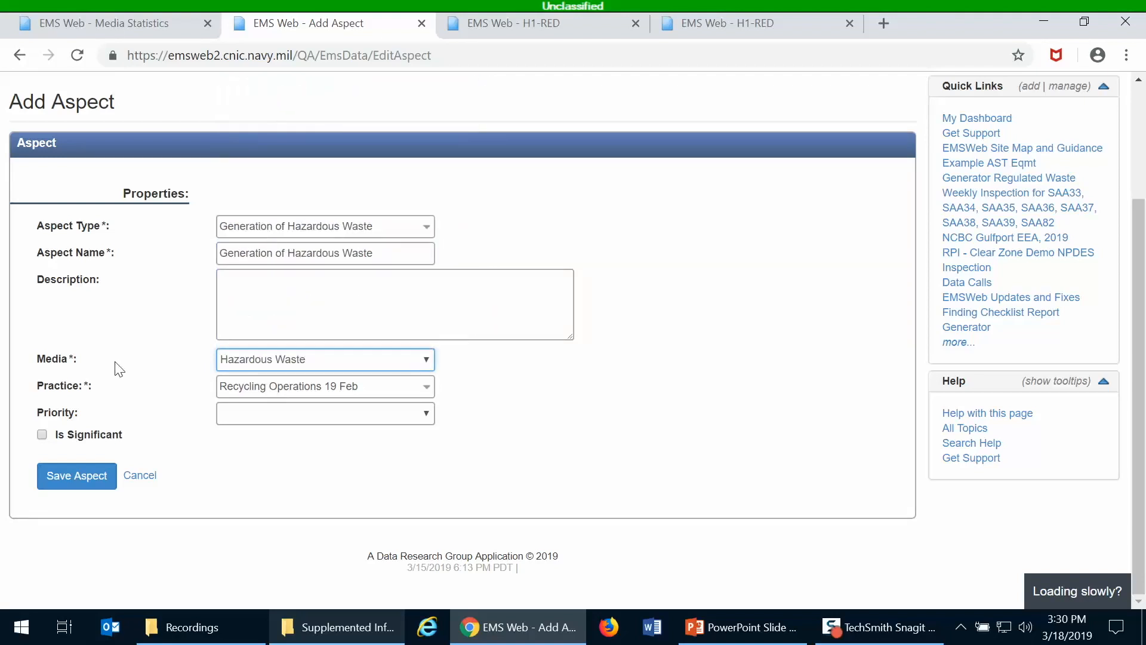
click(231, 389)
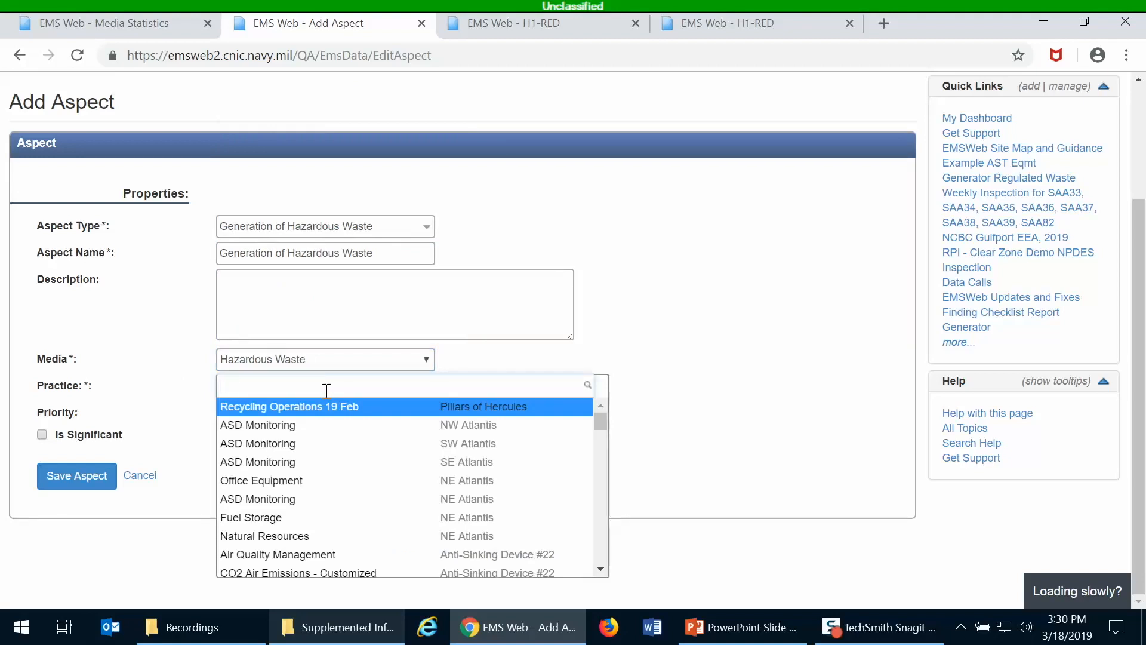
text(135)
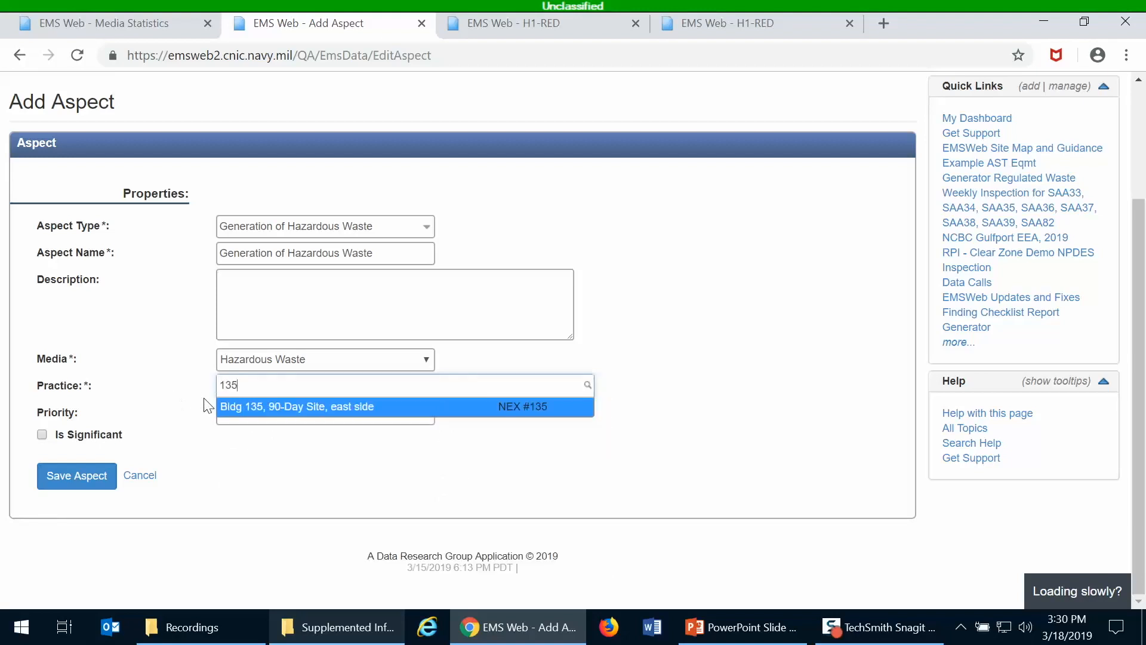
click(249, 410)
Step: Check the Priority options, leave the priority blank, and save the new aspect
click(249, 419)
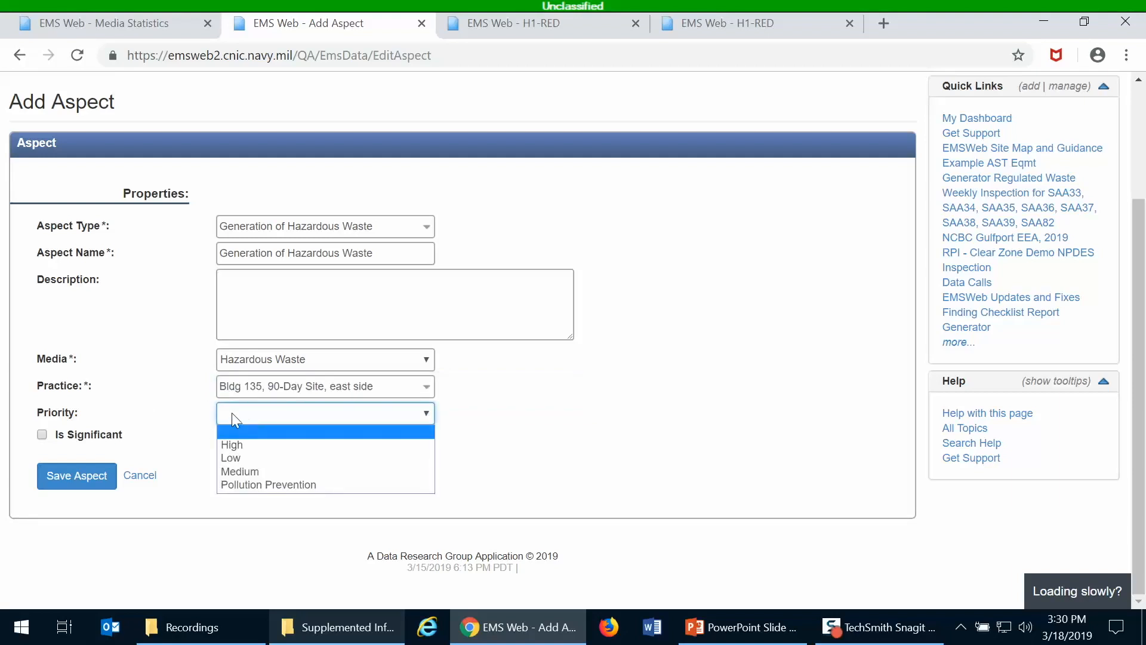
click(143, 396)
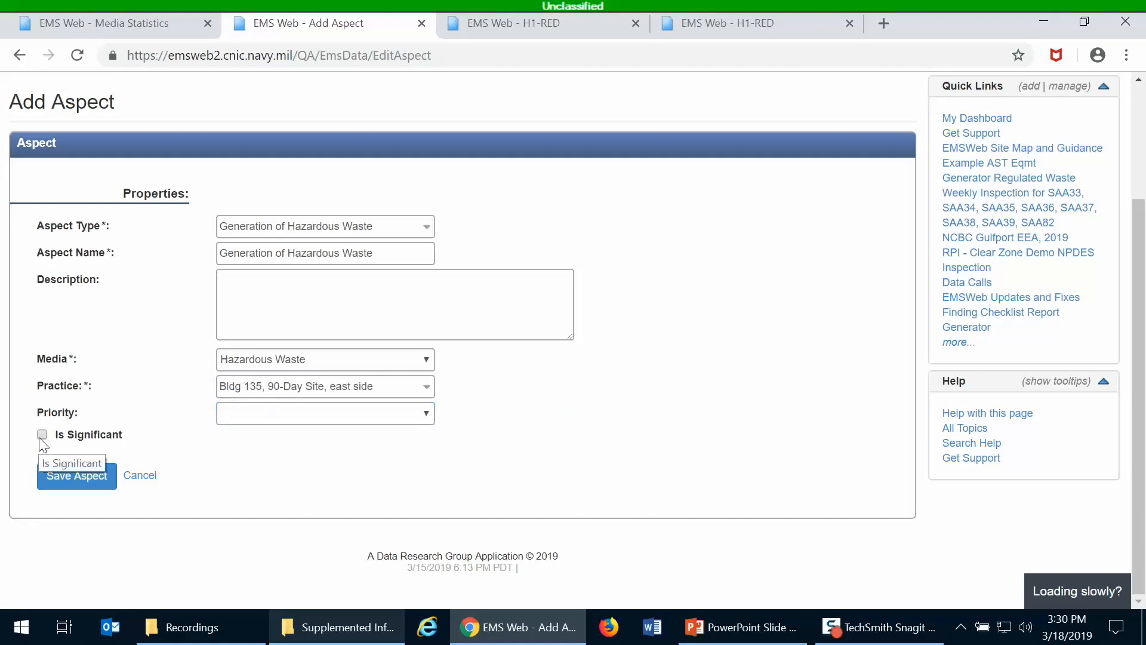
click(88, 485)
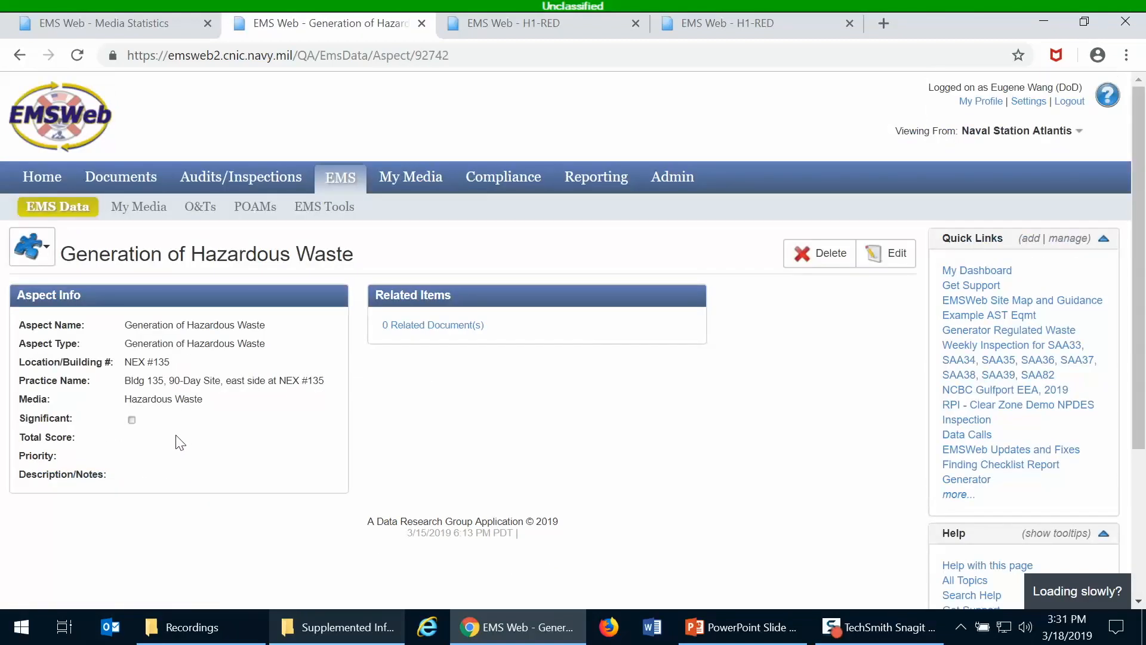
Step: Review the saved Generation of Hazardous Waste aspect and open its Significance Worksheet
scroll(179, 442, down, 3)
scroll(179, 442, up, 3)
click(33, 261)
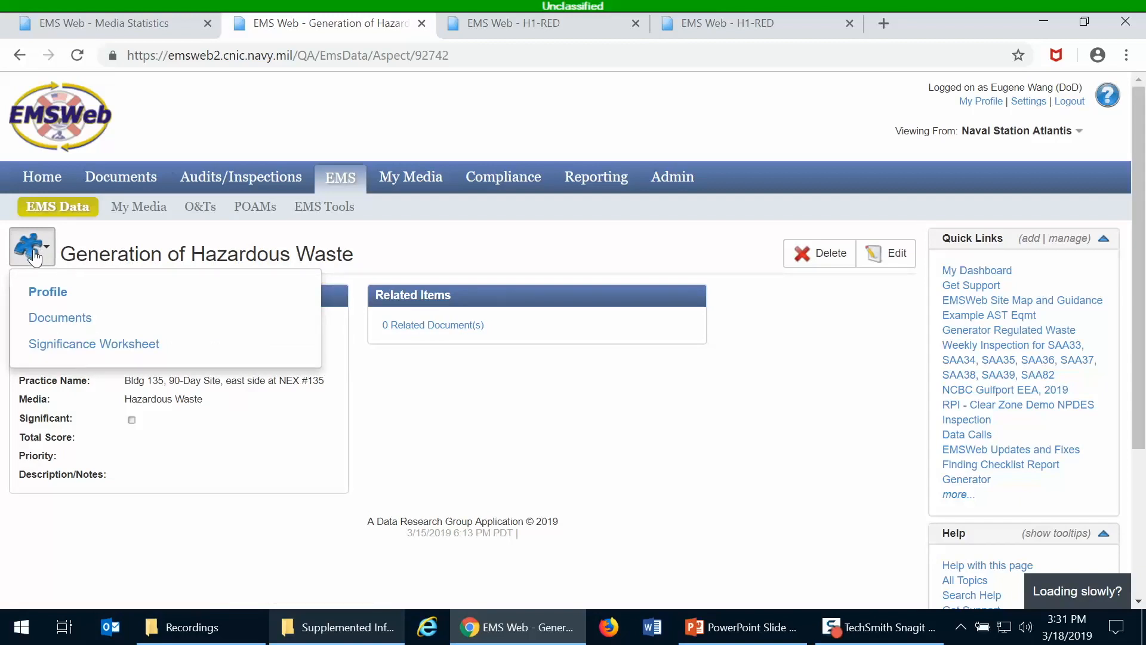
click(53, 351)
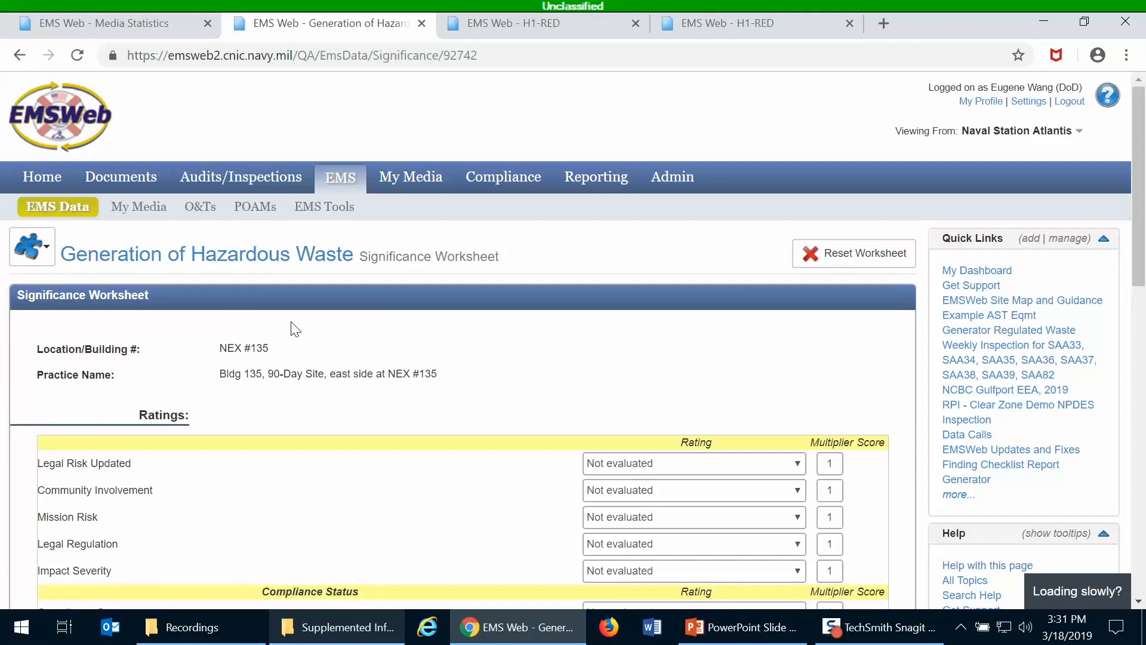
Step: Look over the worksheet's rating categories, try Medium and High for Legal Risk Updated, and set its rating to Low
scroll(295, 328, down, 5)
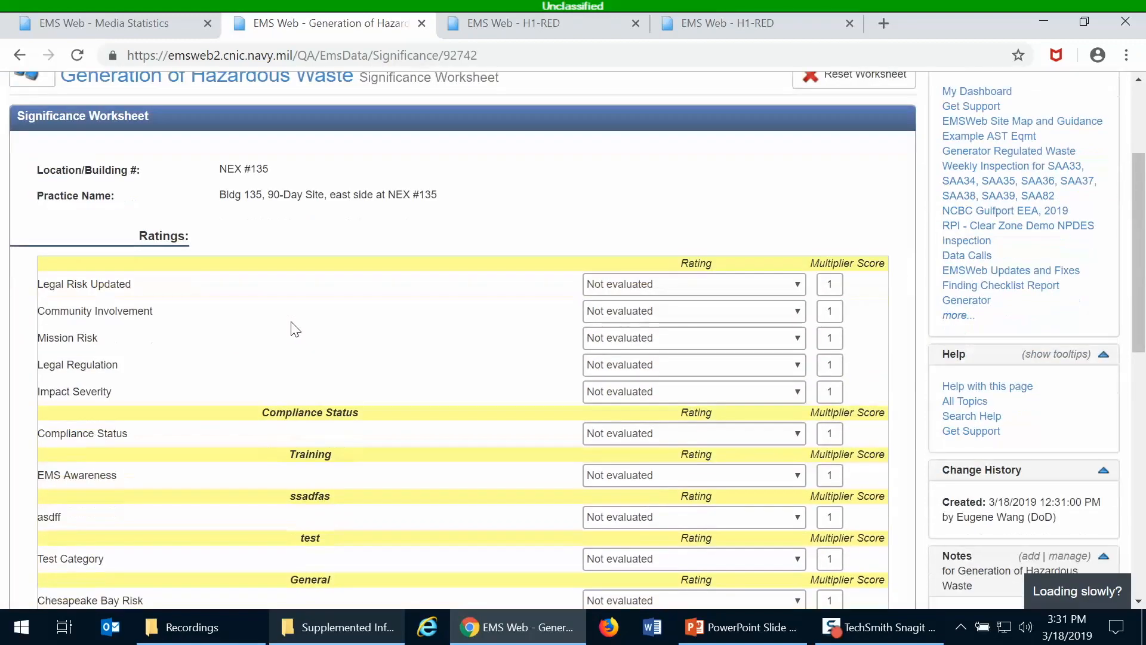
scroll(290, 322, down, 2)
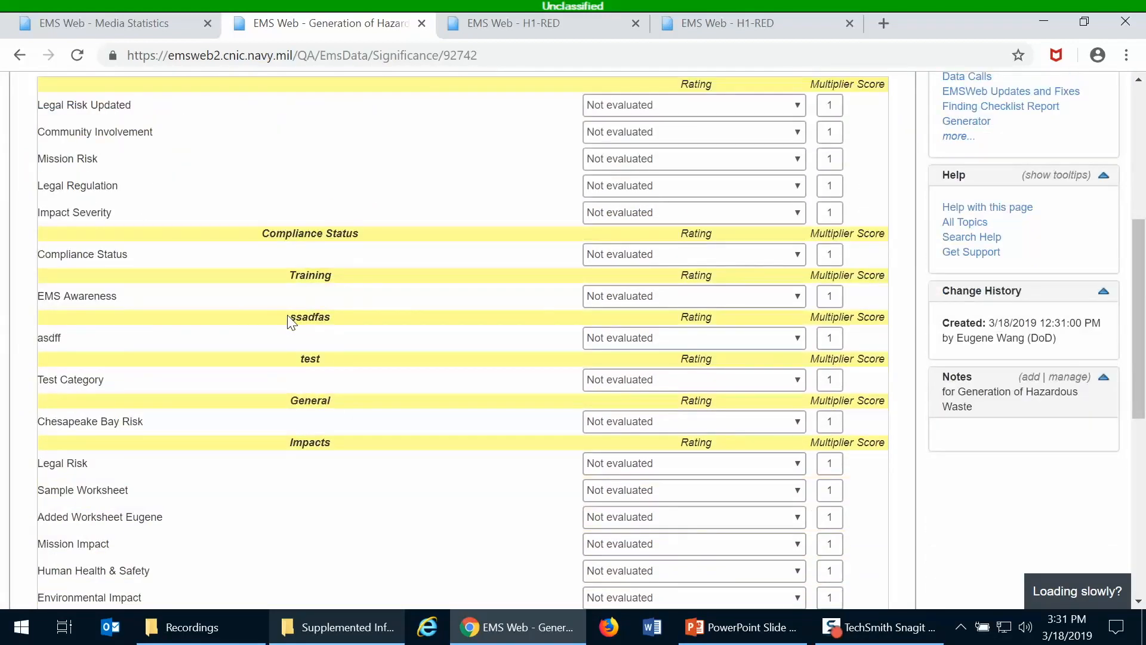
scroll(292, 322, up, 5)
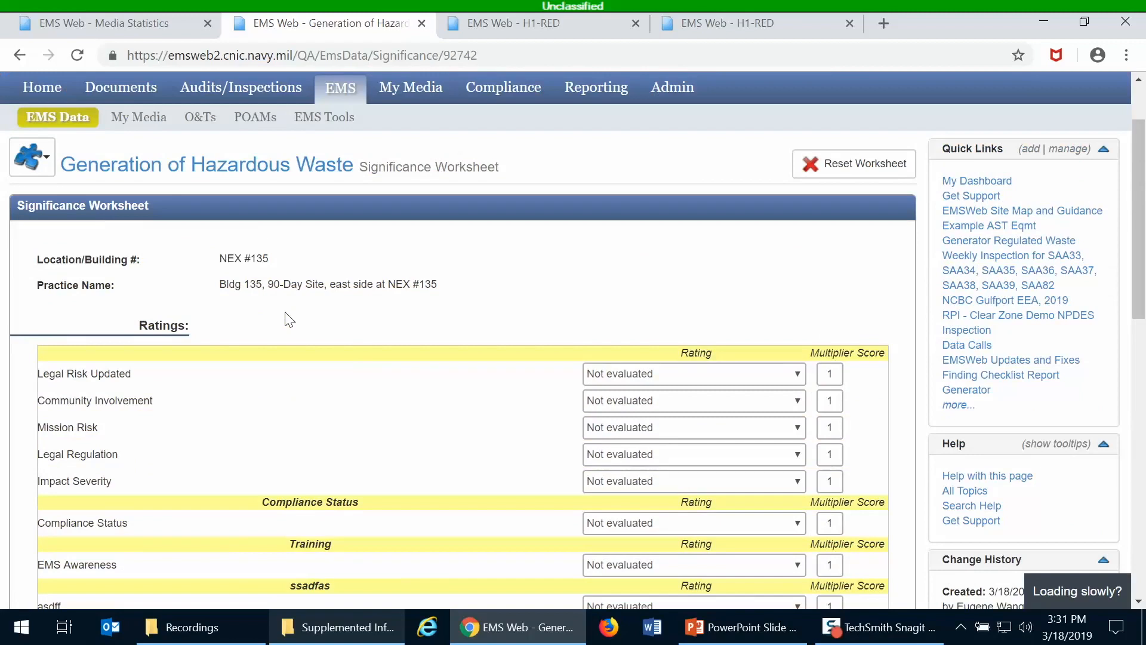
scroll(290, 320, up, 2)
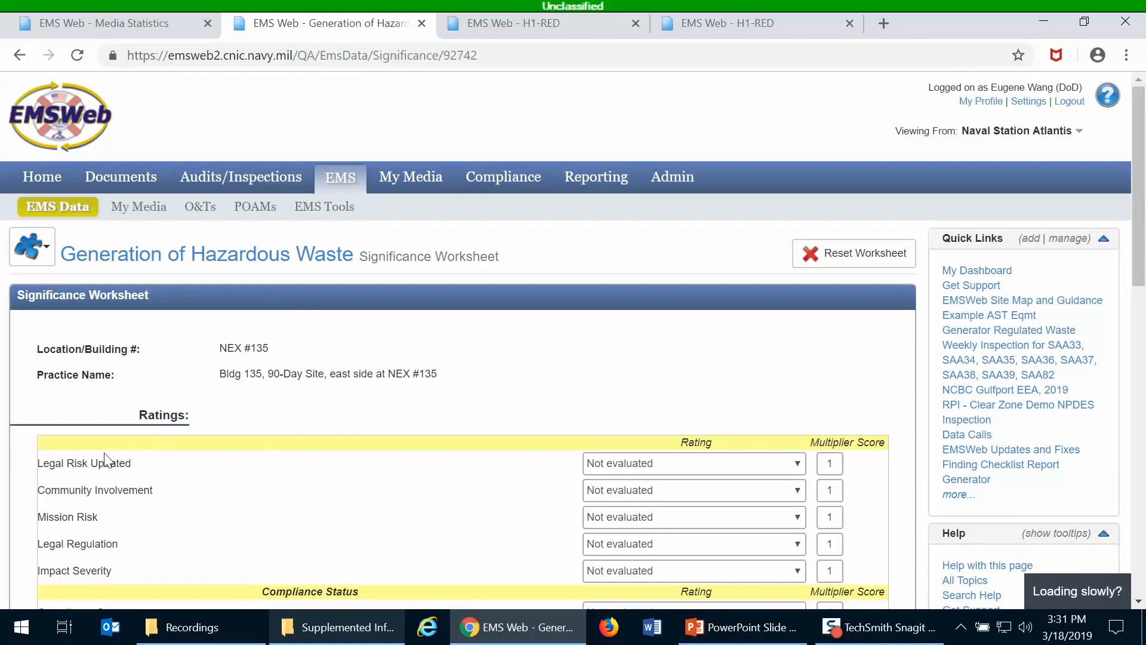
click(662, 465)
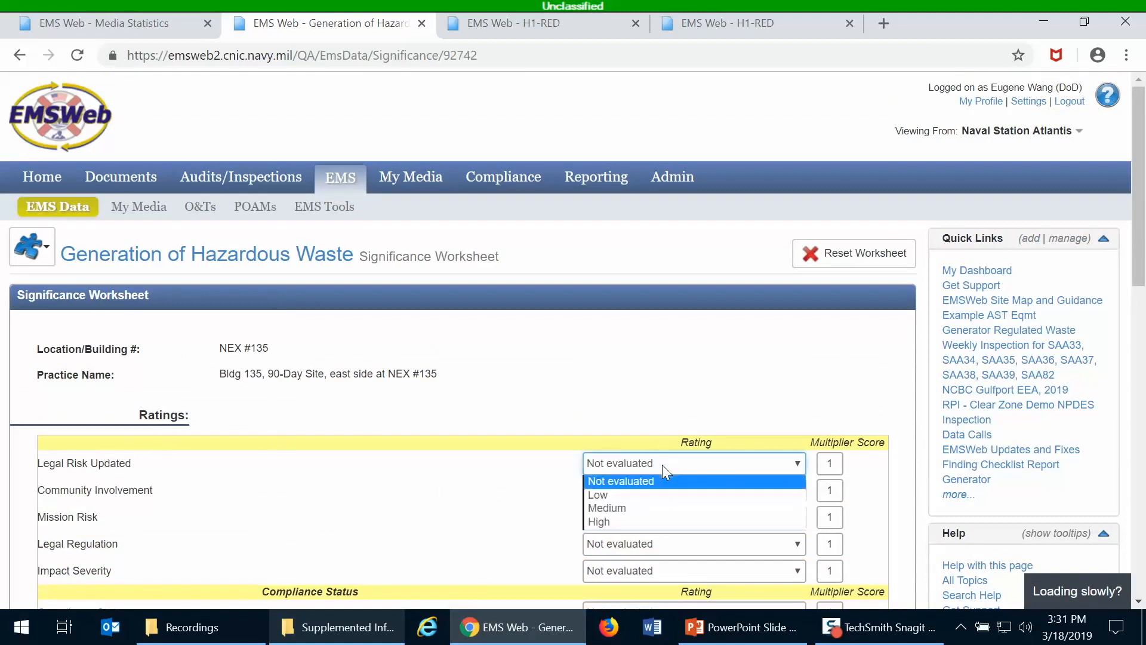
click(644, 507)
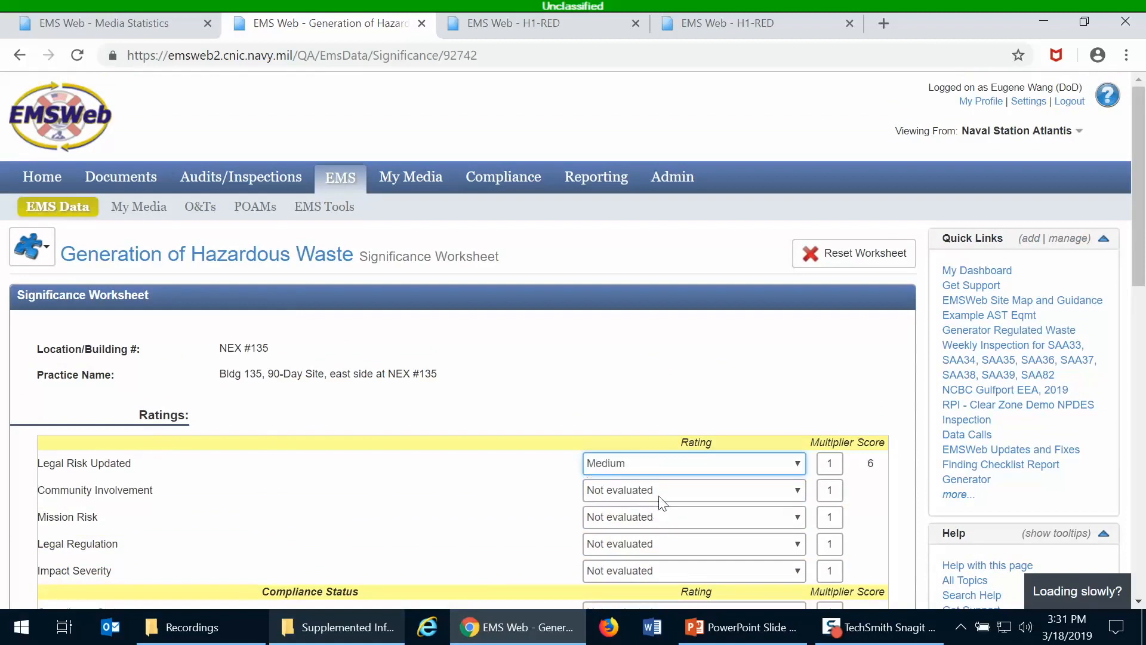
click(723, 470)
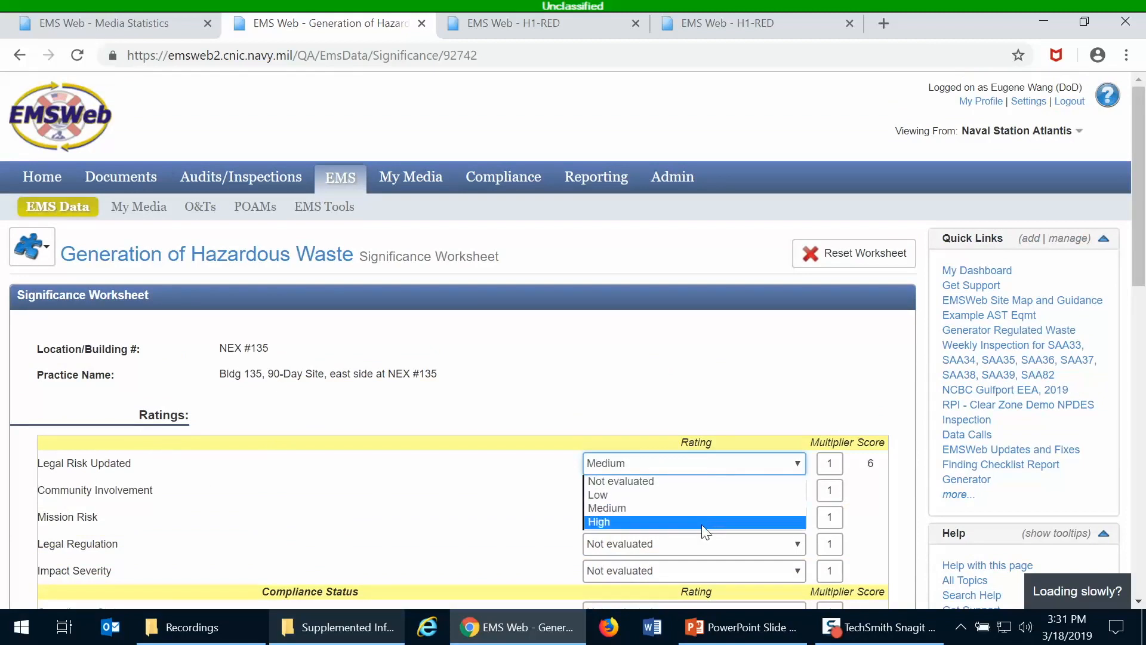
click(704, 521)
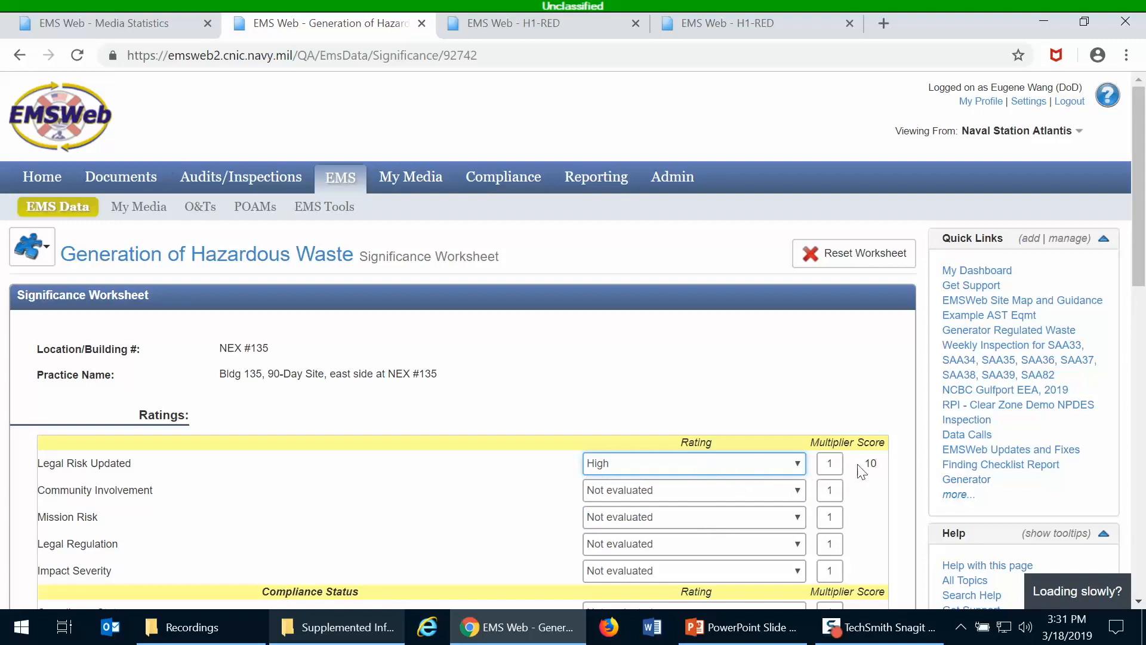
click(743, 462)
click(744, 493)
Step: Set the multiplier for Legal Risk Updated to 2 and check its resulting score
click(836, 469)
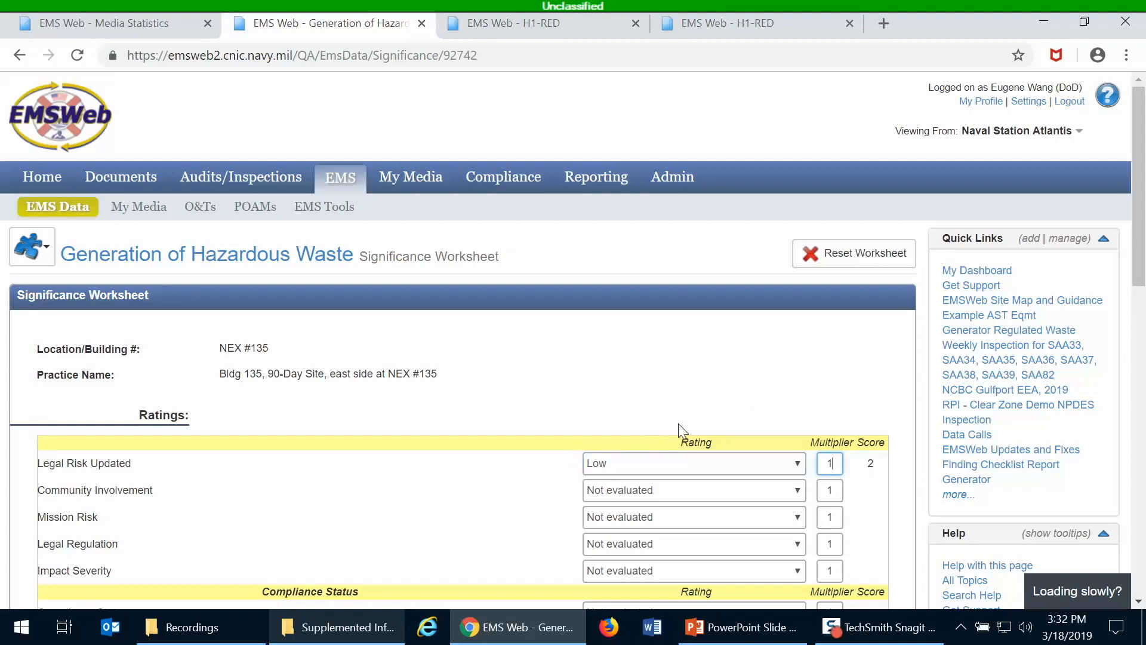
text(2)
key(Return)
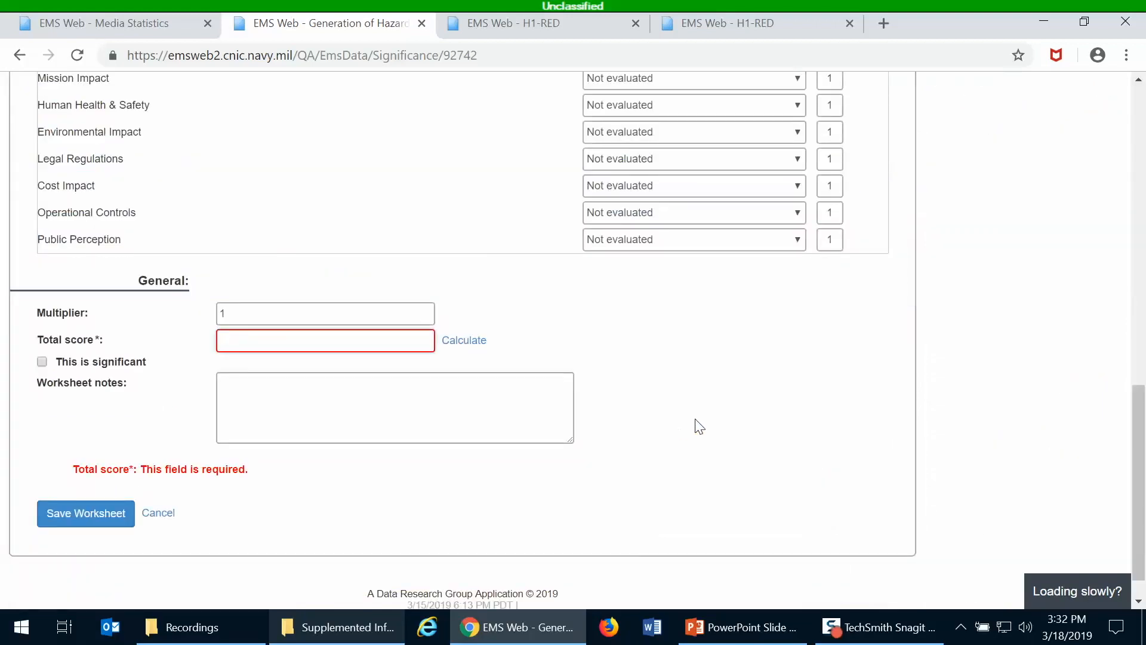
scroll(758, 414, up, 5)
scroll(761, 403, up, 5)
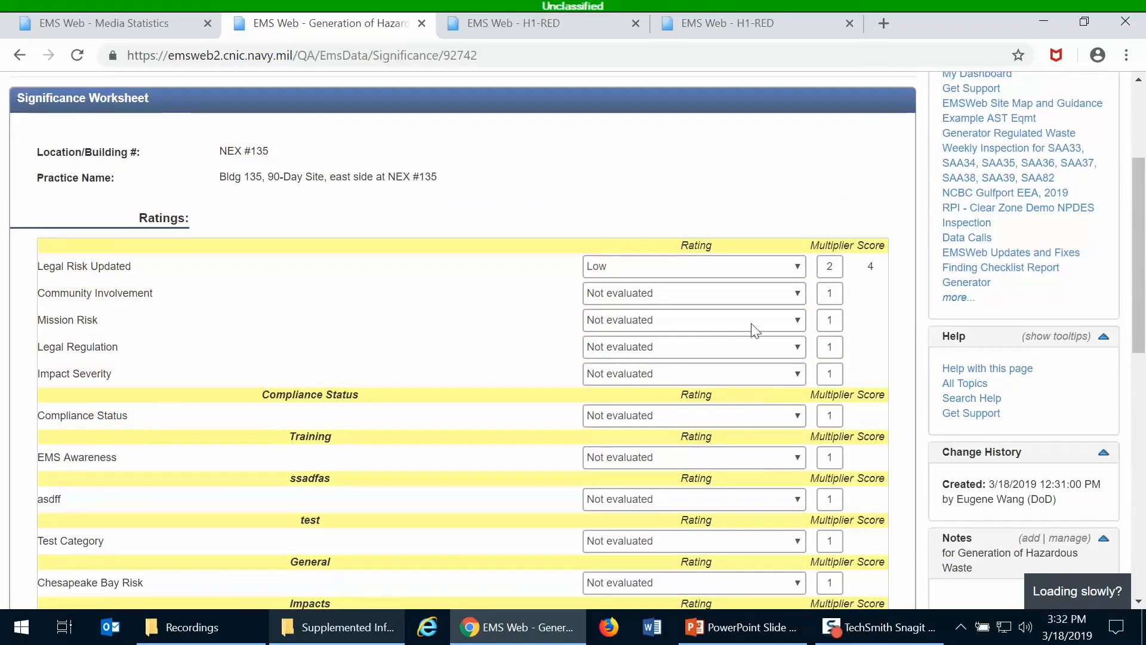
scroll(841, 298, up, 3)
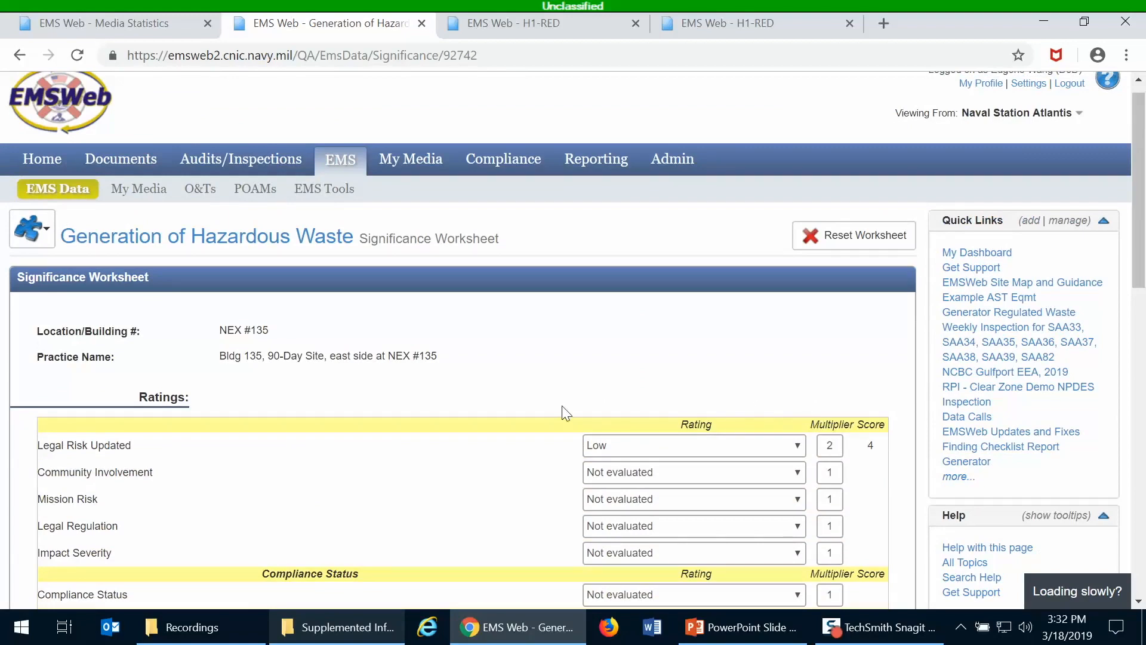
Step: Calculate the total score in the General section of the significance worksheet
scroll(557, 385, down, 15)
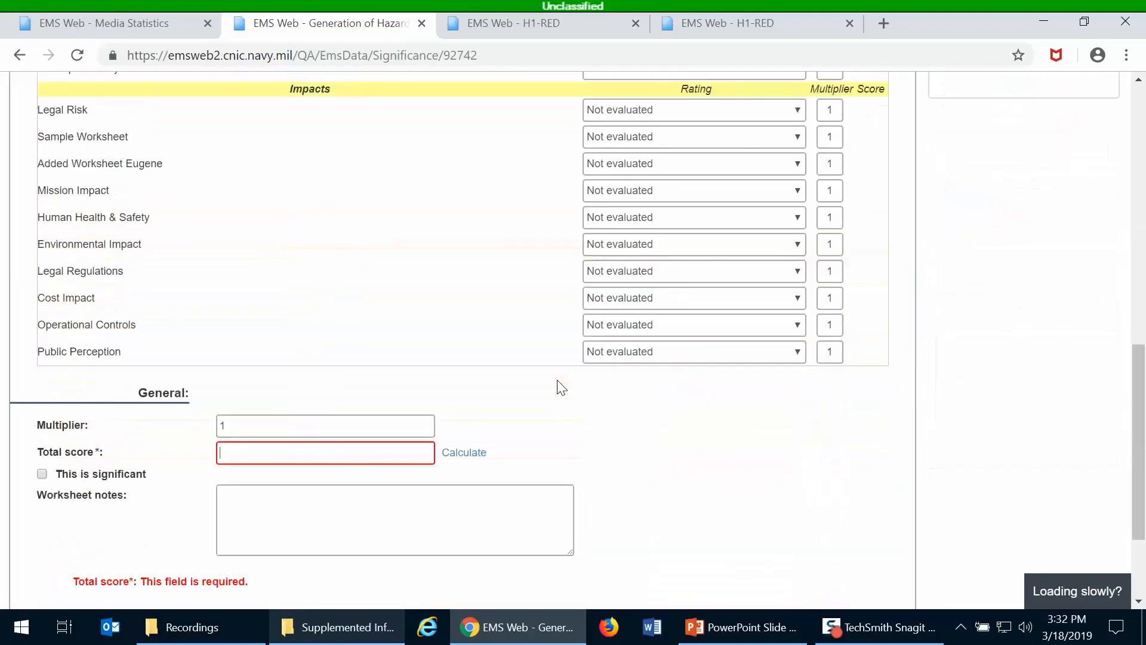
click(299, 302)
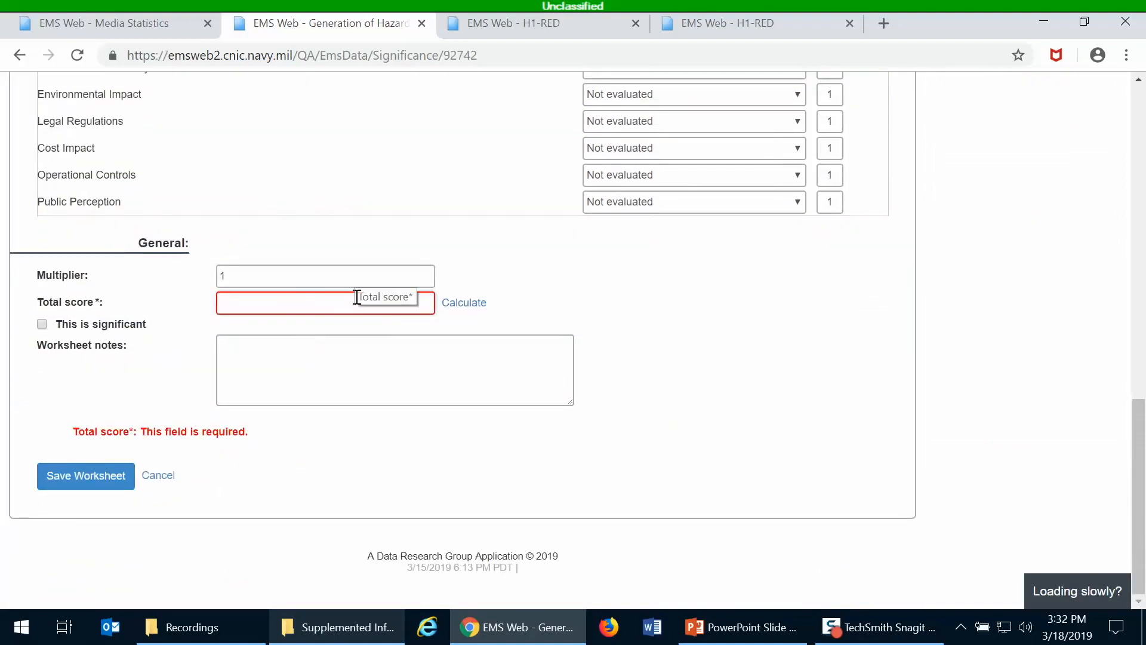
click(468, 306)
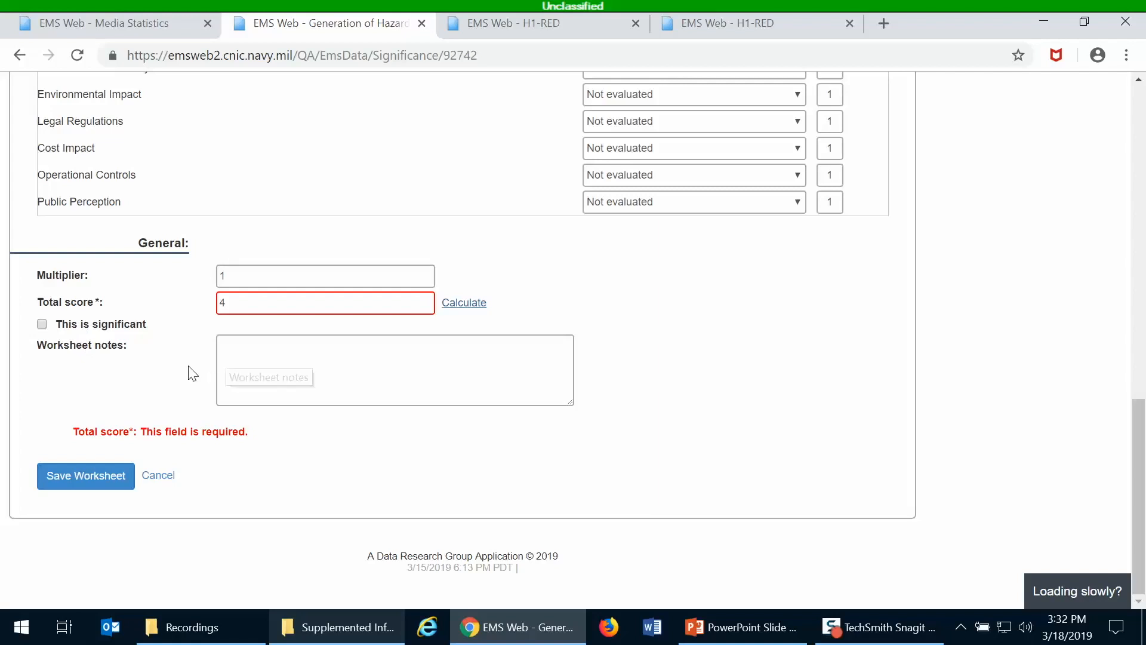
Step: Examine the significance worksheet's category groups, their ratings and their multipliers
scroll(512, 499, up, 9)
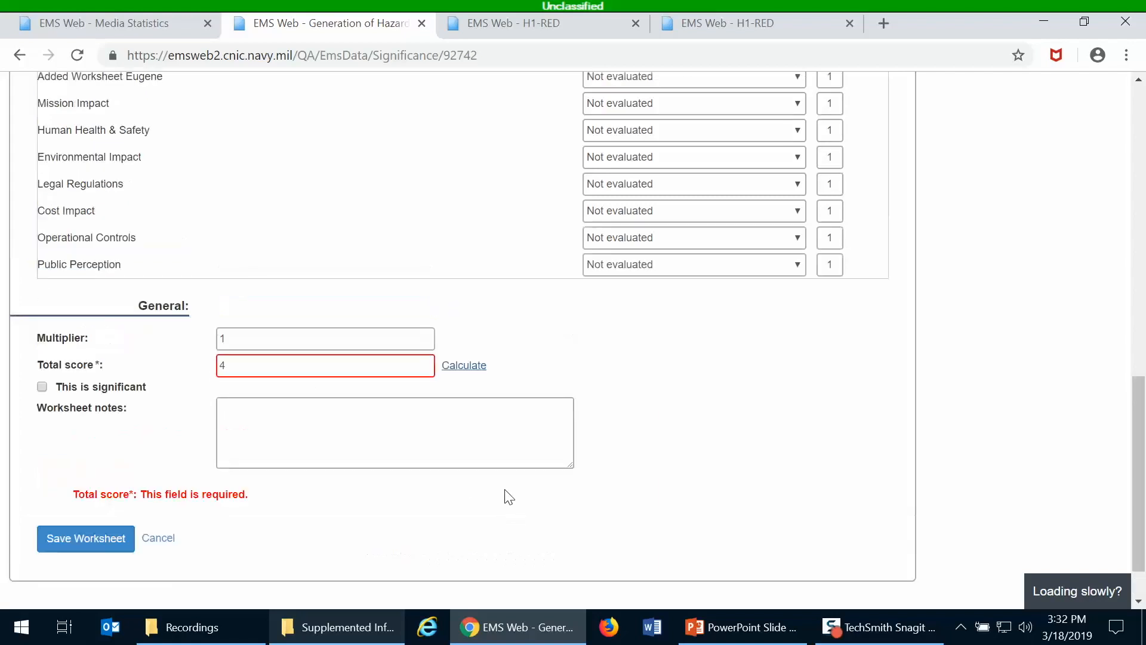
scroll(507, 493, up, 3)
scroll(507, 491, down, 3)
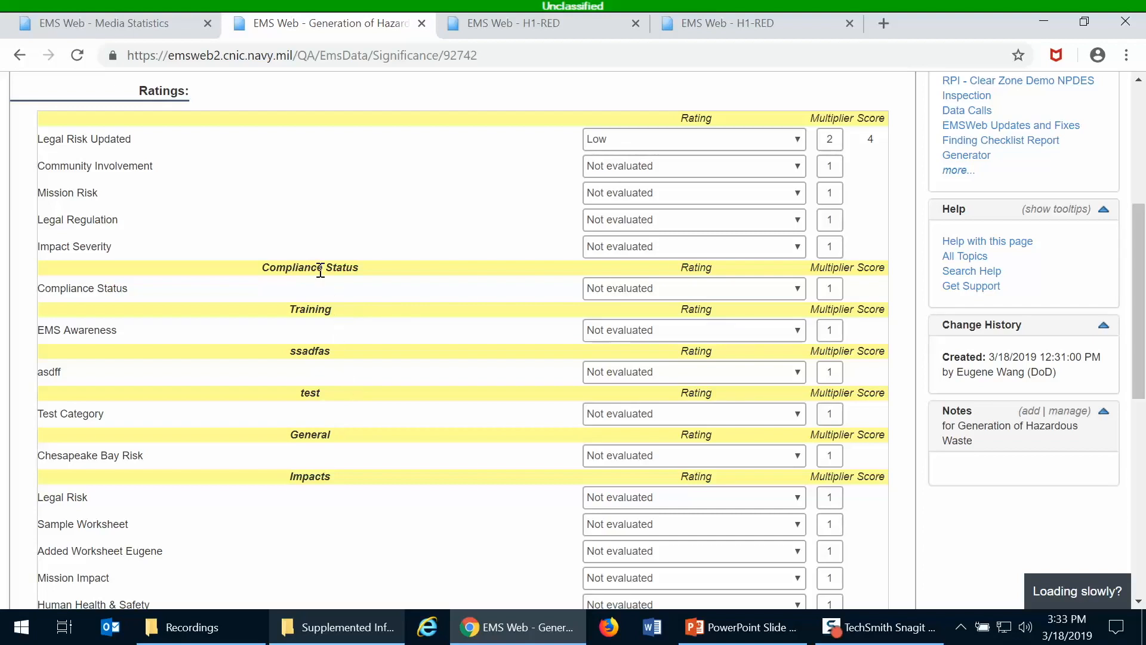
scroll(328, 296, up, 1)
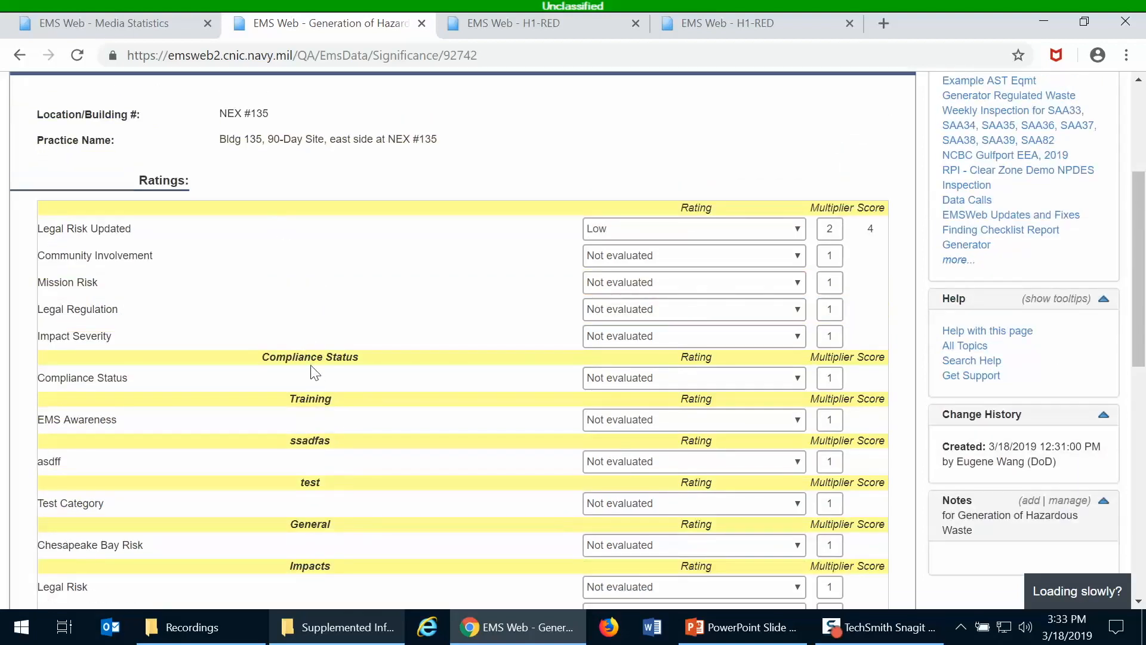
scroll(313, 371, down, 3)
scroll(313, 370, up, 4)
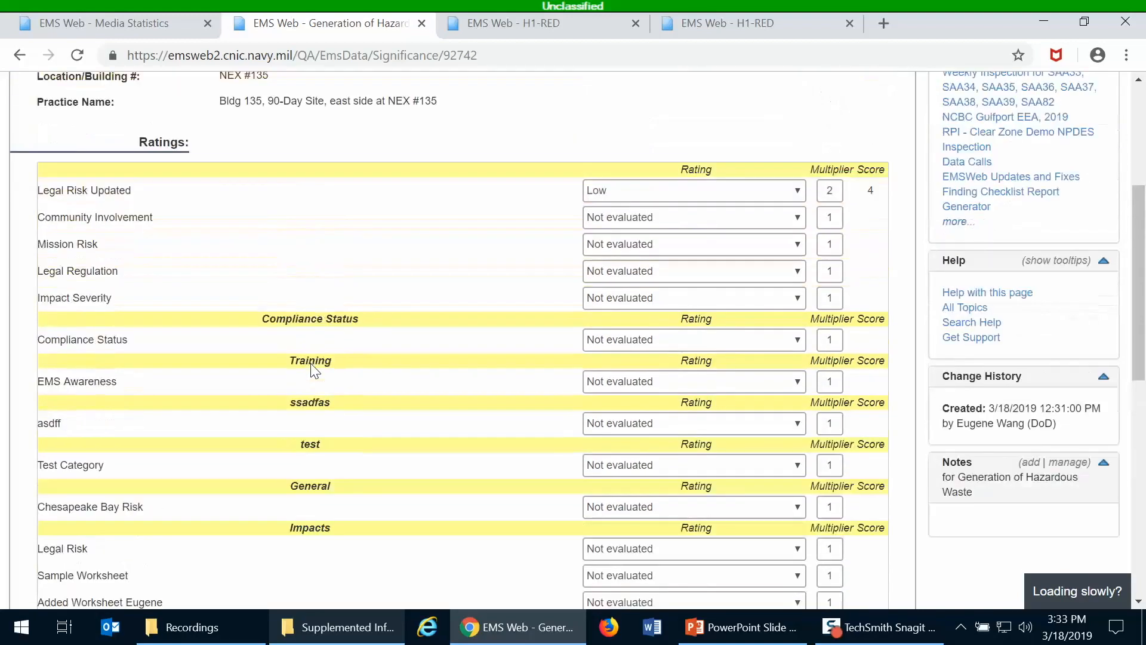
scroll(311, 363, up, 2)
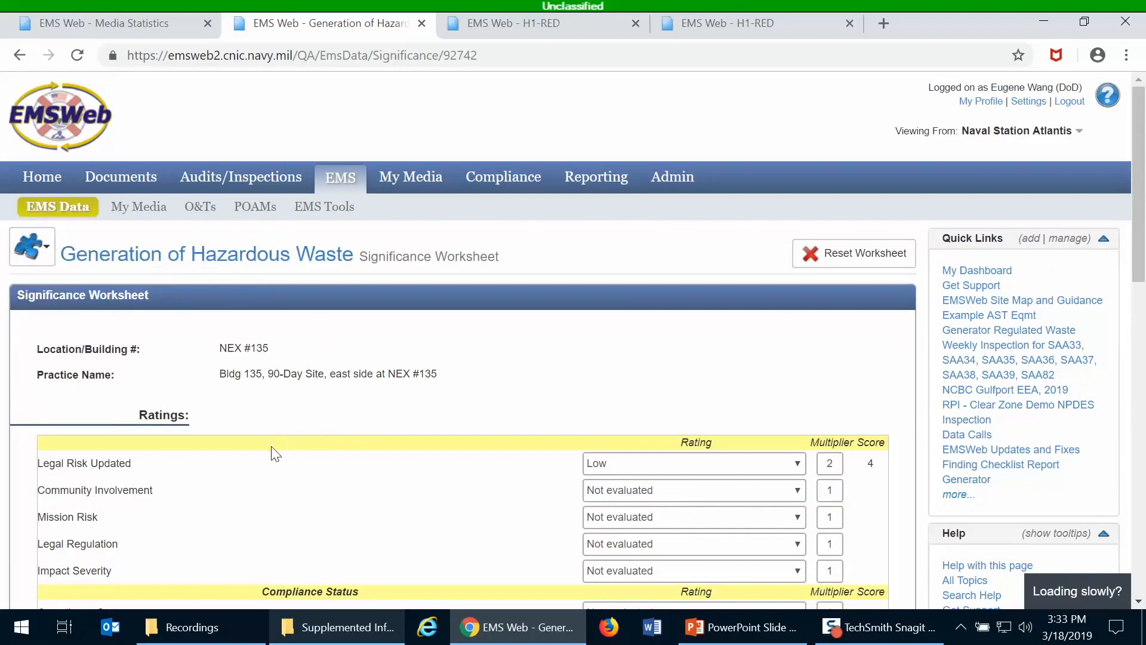
scroll(275, 454, down, 1)
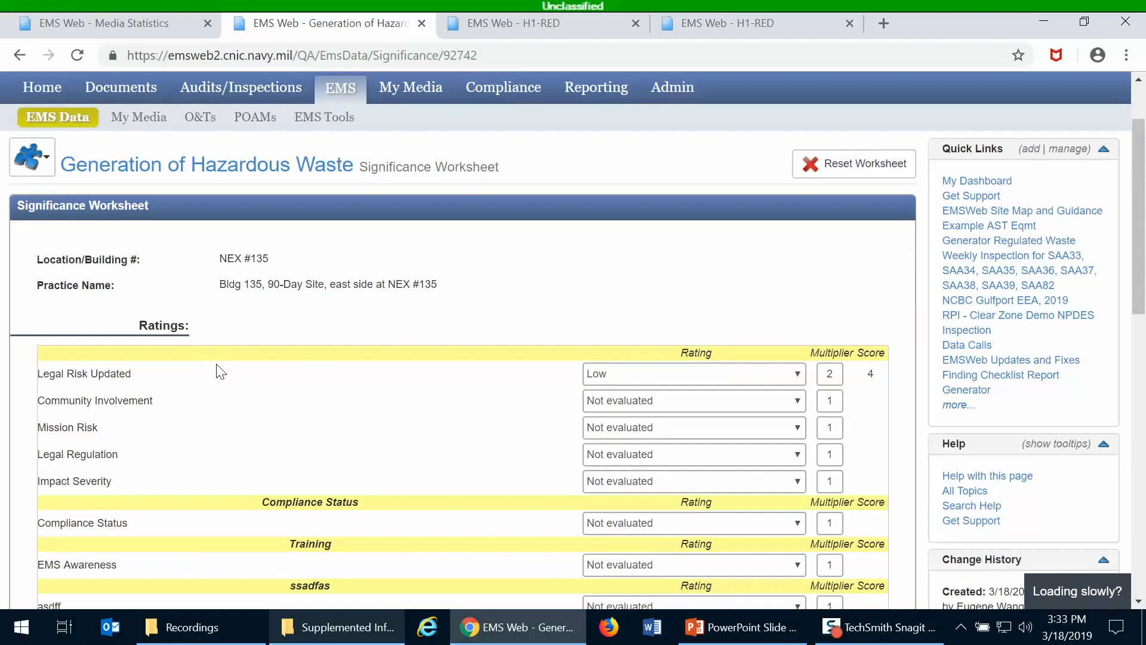
scroll(259, 485, up, 1)
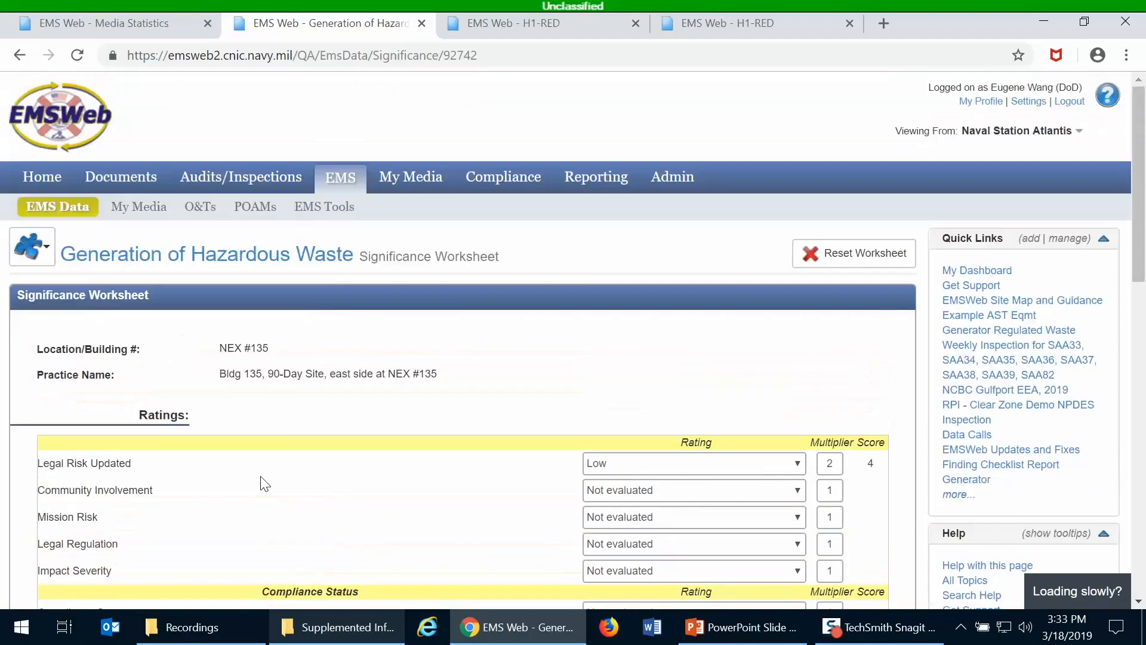
Step: Open the Worksheet Categories list under EMS Data and look through the category names and types
mouse_move(58, 206)
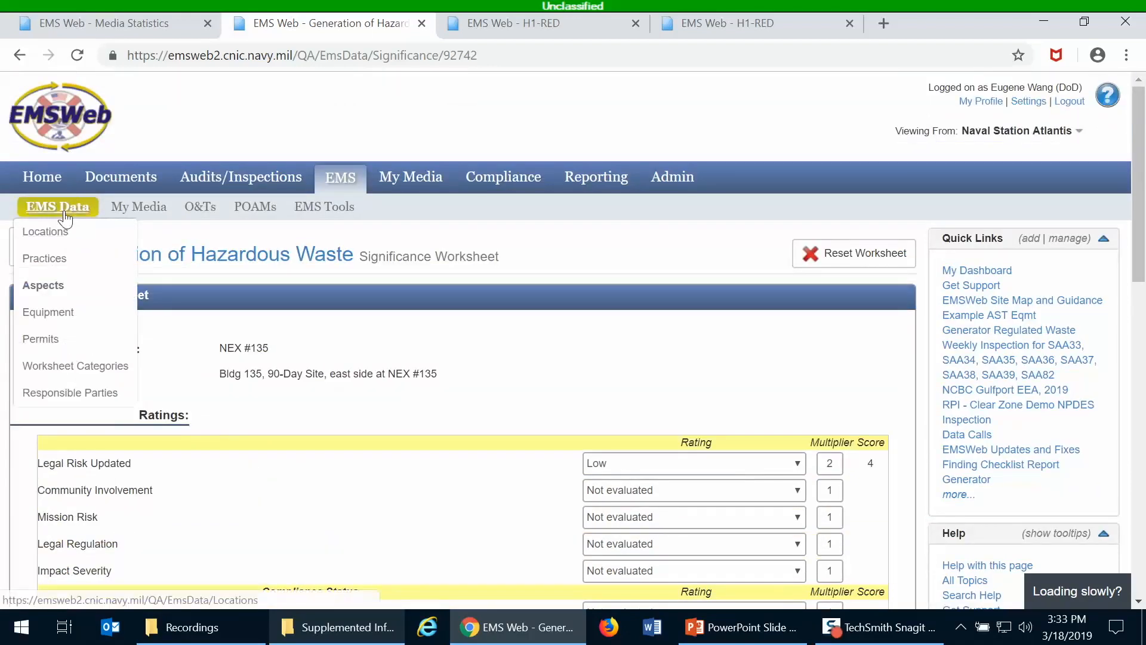
click(85, 372)
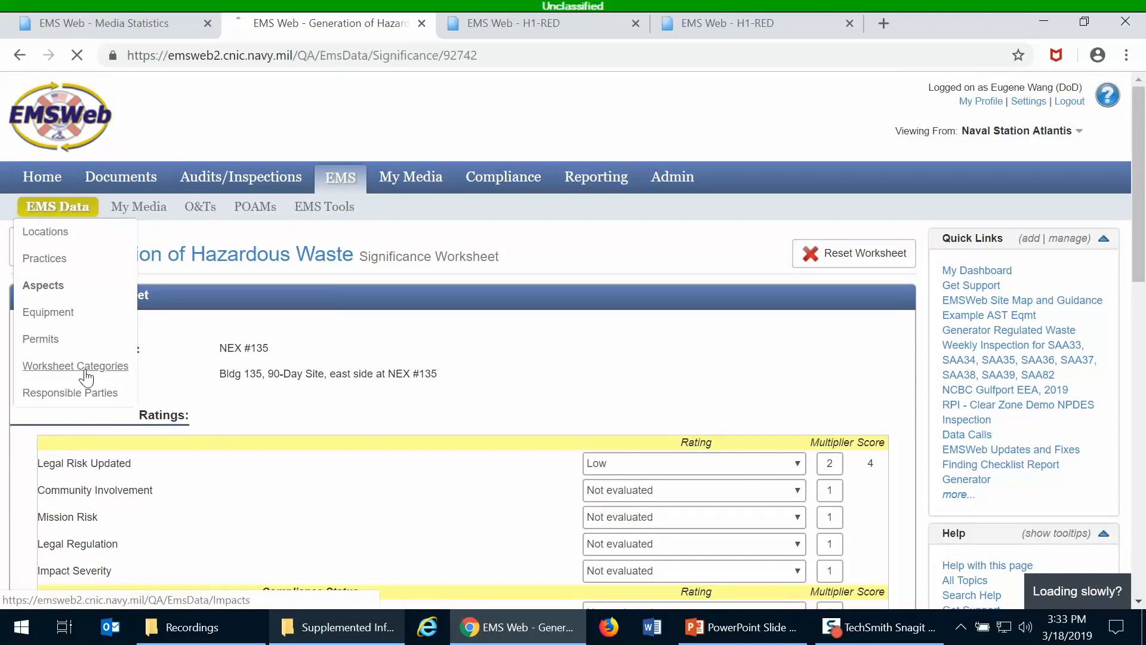
scroll(310, 302, down, 6)
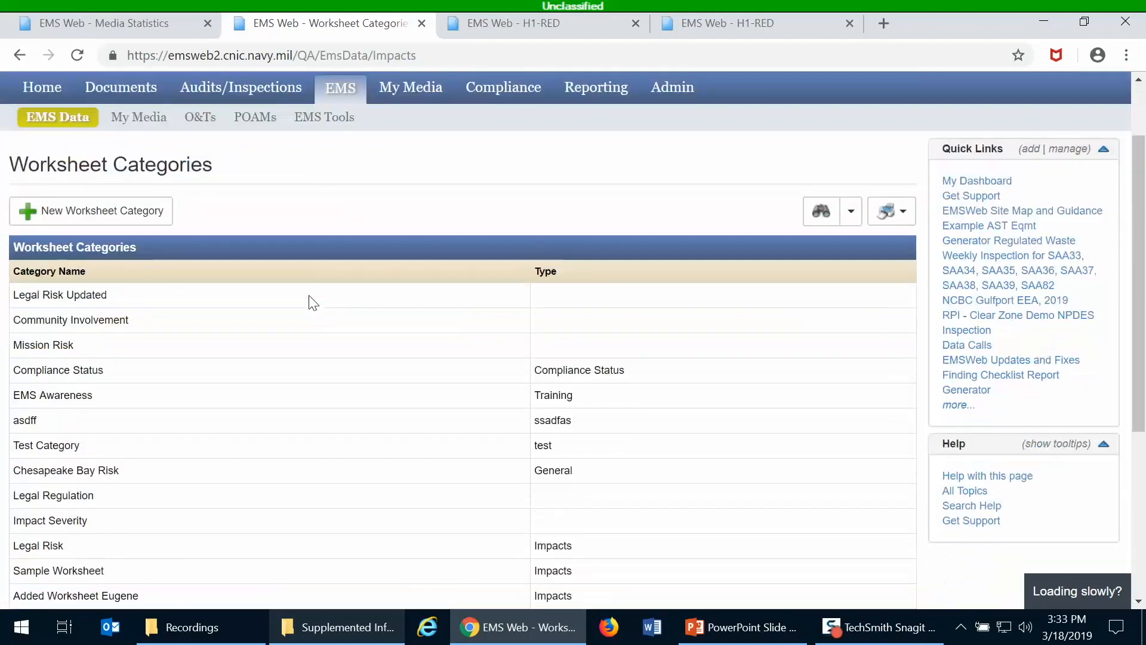
scroll(309, 302, up, 3)
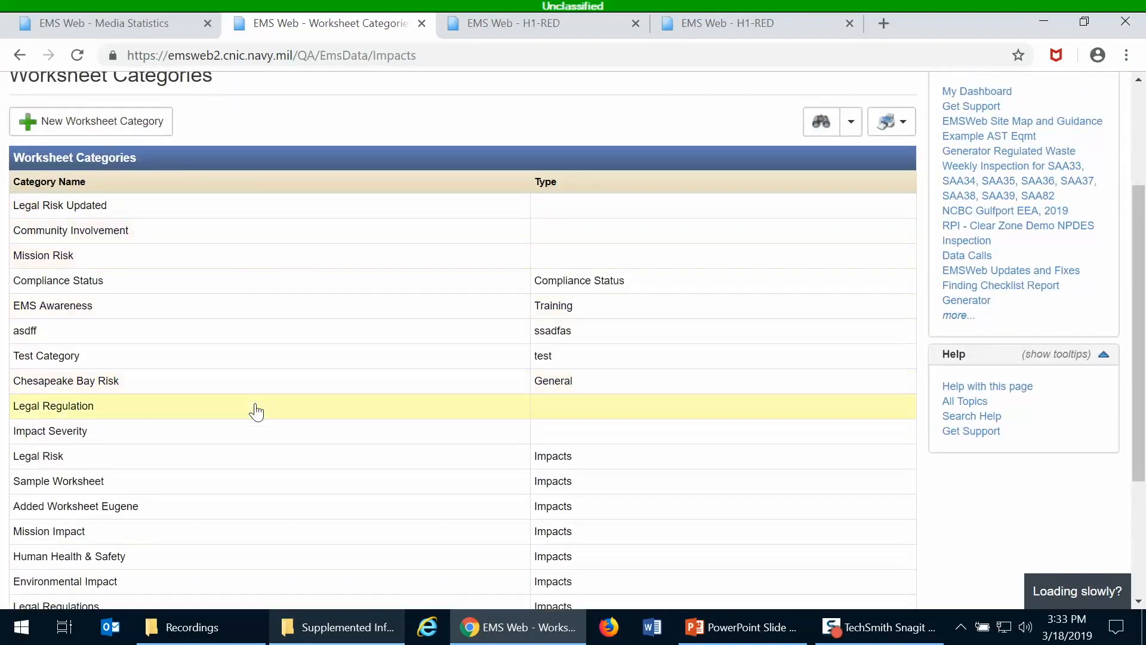
scroll(255, 421, down, 3)
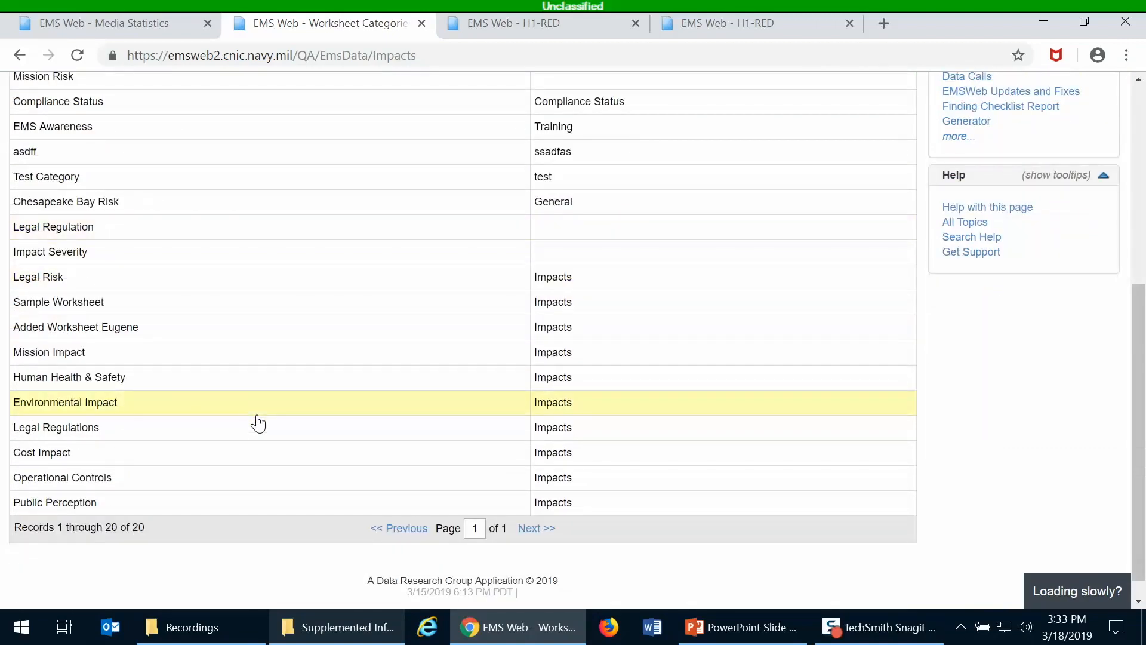
scroll(258, 423, up, 2)
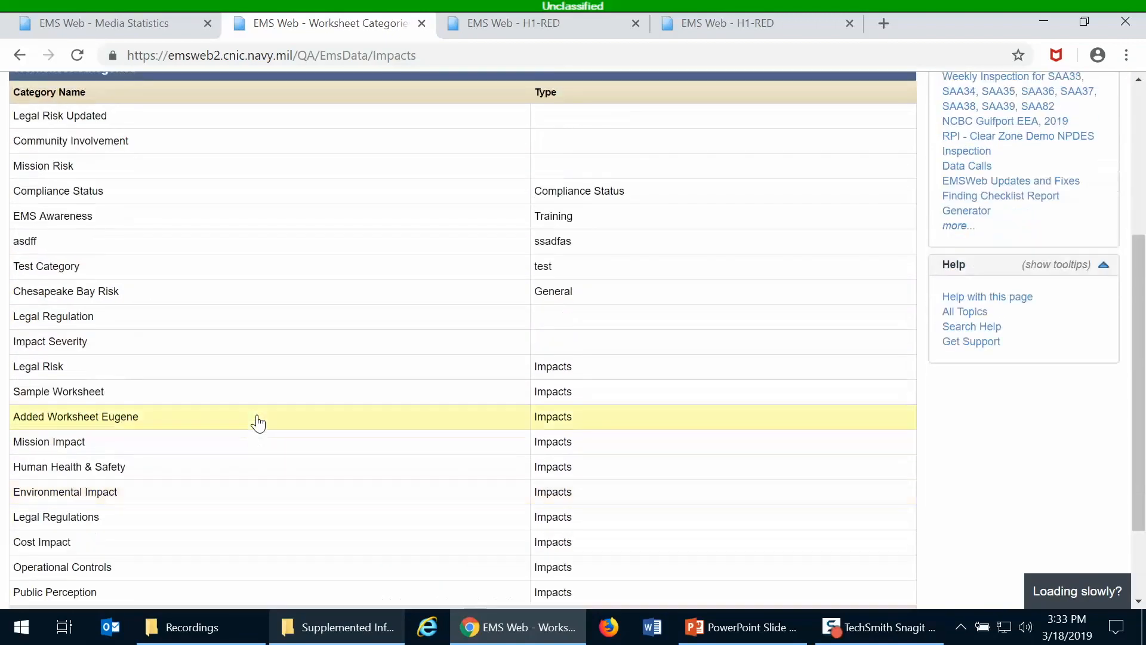
Step: Open the Legal Risk worksheet category of type Impacts, view its rating and score fields, and cancel the edit
click(251, 379)
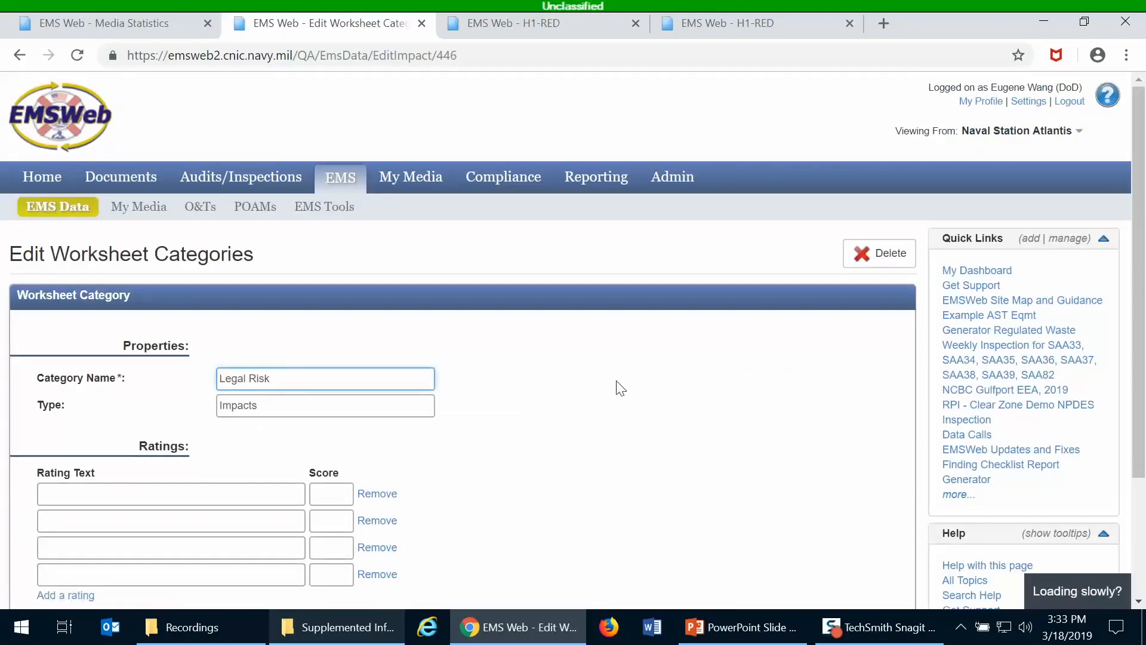
scroll(615, 387, down, 3)
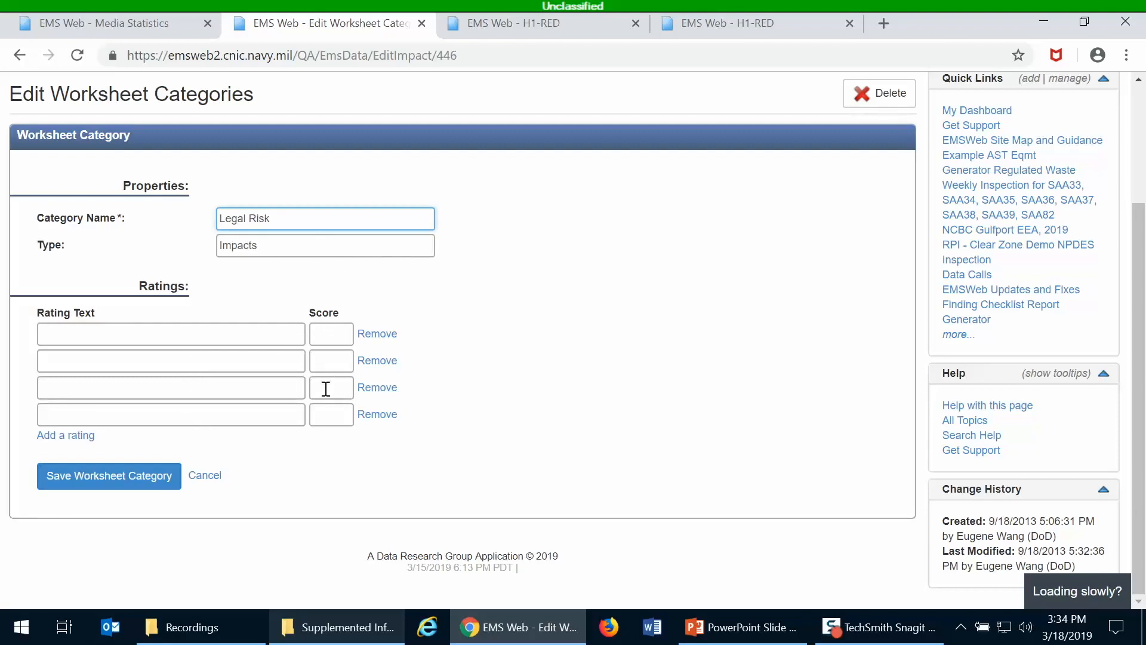
click(202, 476)
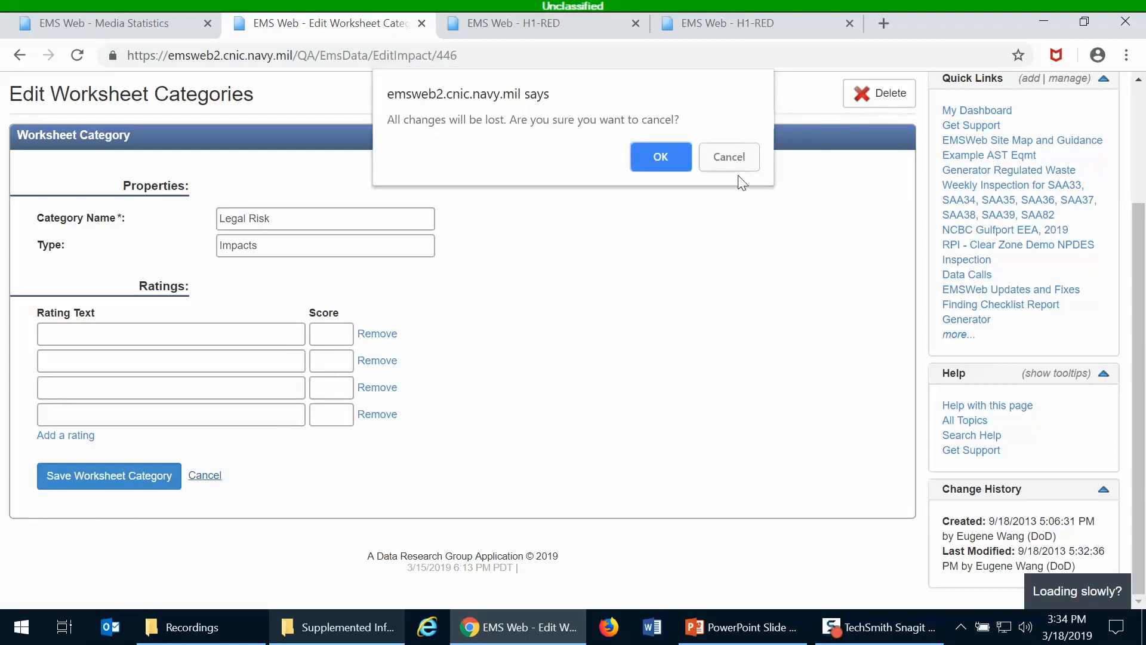
click(660, 156)
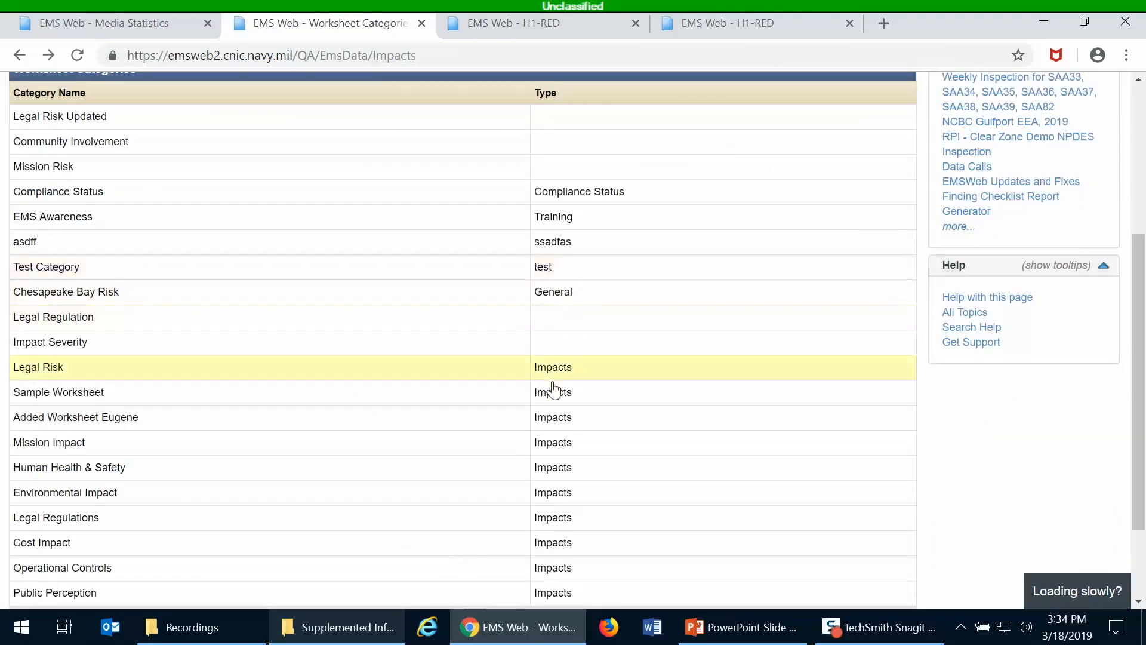
Step: Open a blank form for a new worksheet category and look over its properties and rating fields
scroll(553, 391, up, 1)
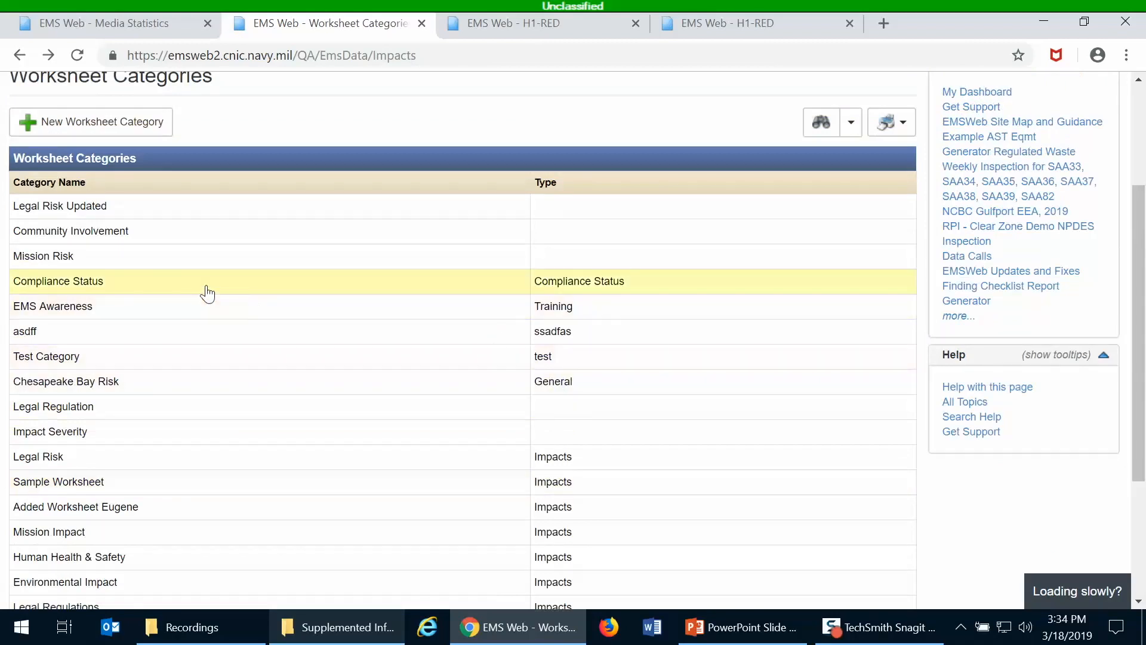
scroll(239, 308, down, 1)
scroll(239, 308, up, 1)
click(93, 124)
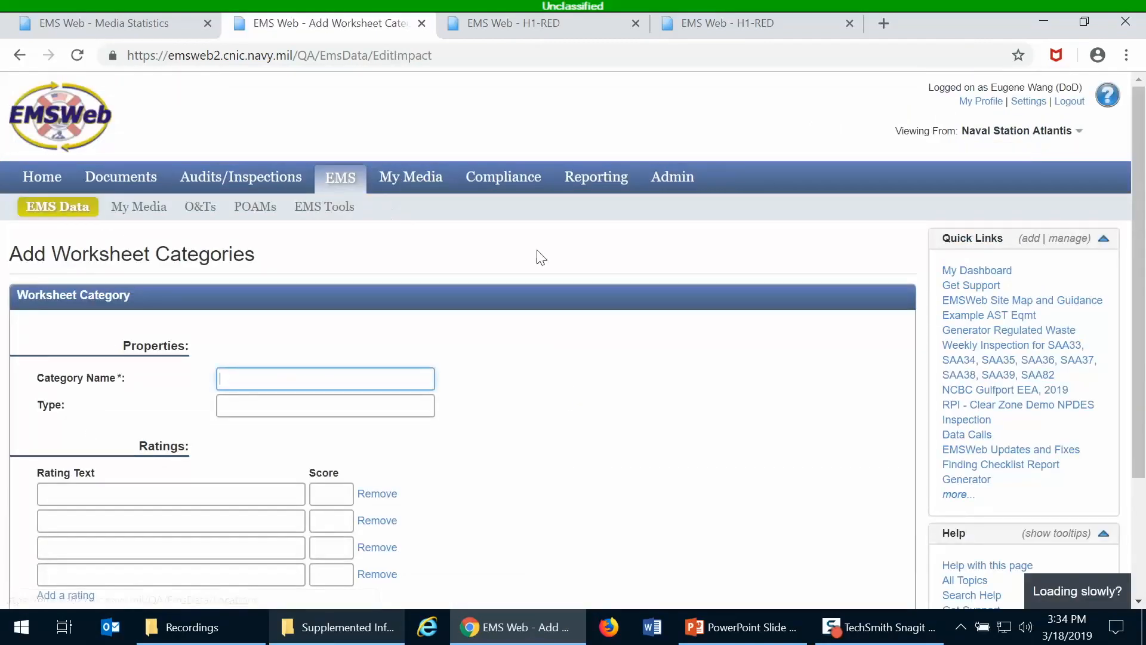
scroll(710, 365, down, 1)
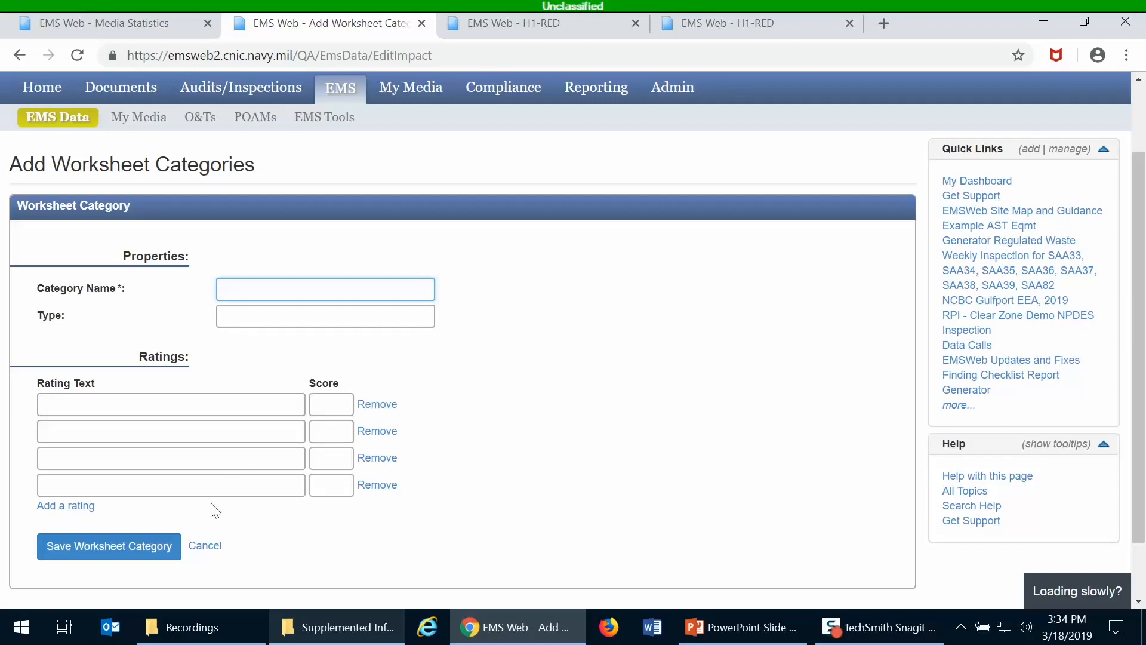
Step: Cancel the blank new worksheet category and discard its changes
click(203, 546)
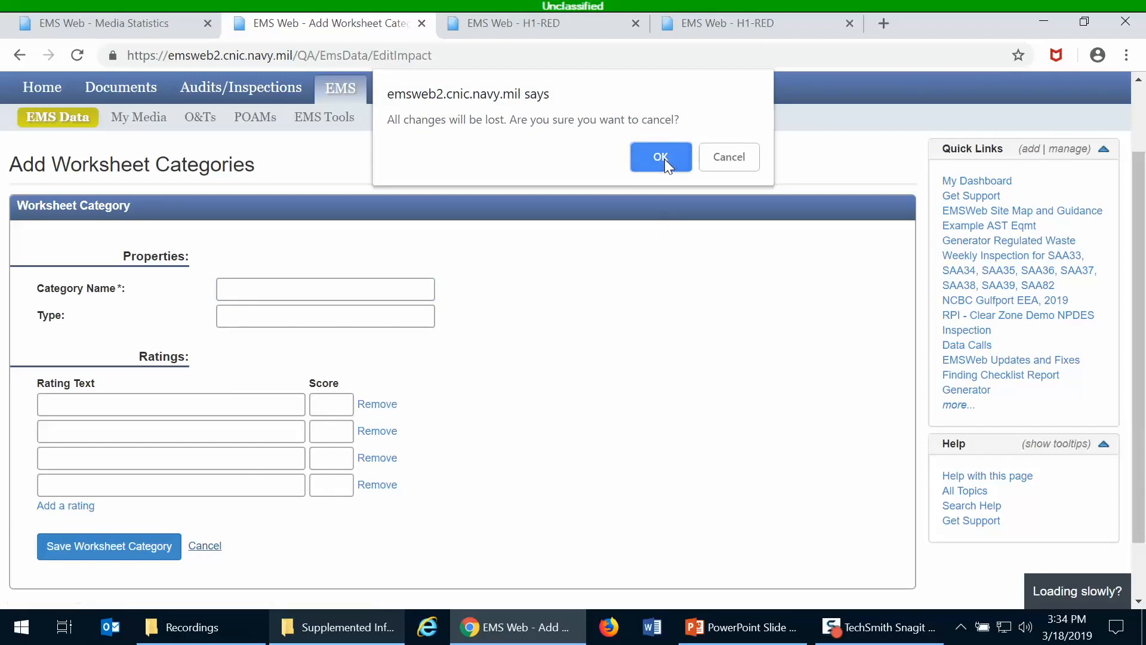
click(661, 157)
scroll(620, 258, up, 3)
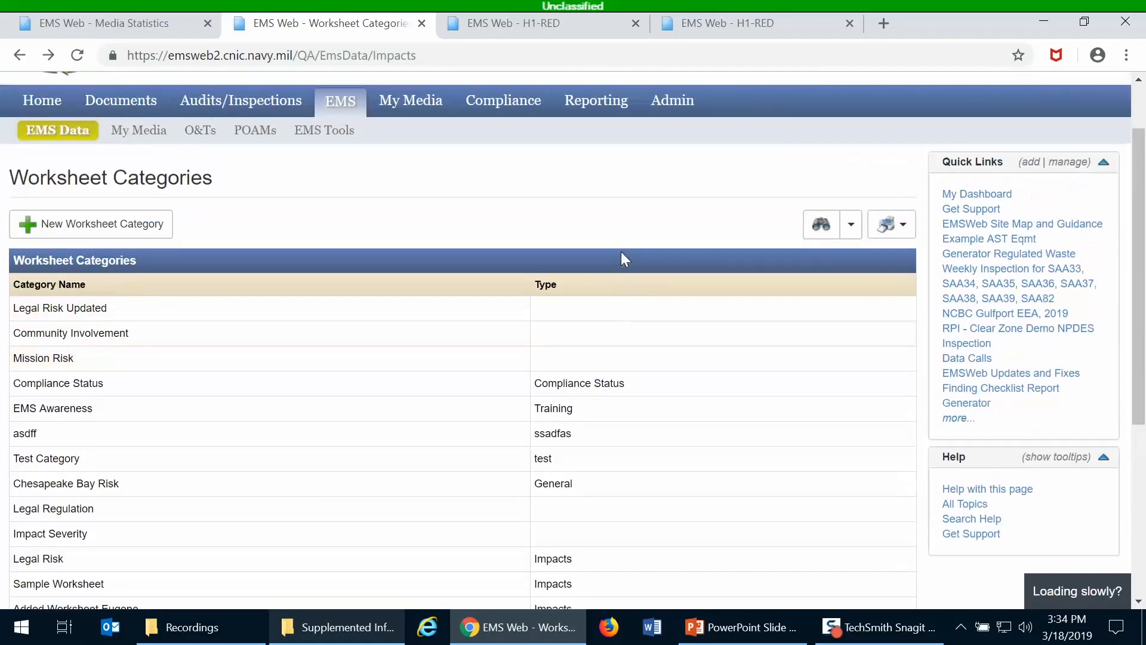
Step: Open the Aspects list under EMS Data and sort it by score from highest to lowest
mouse_move(54, 222)
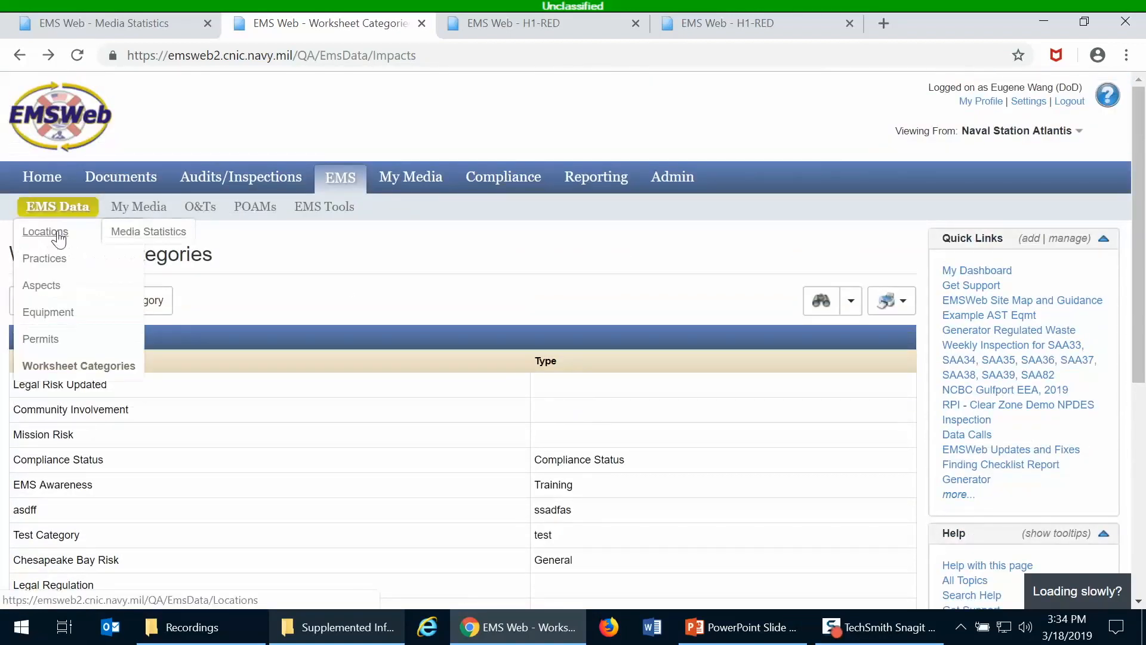
click(59, 286)
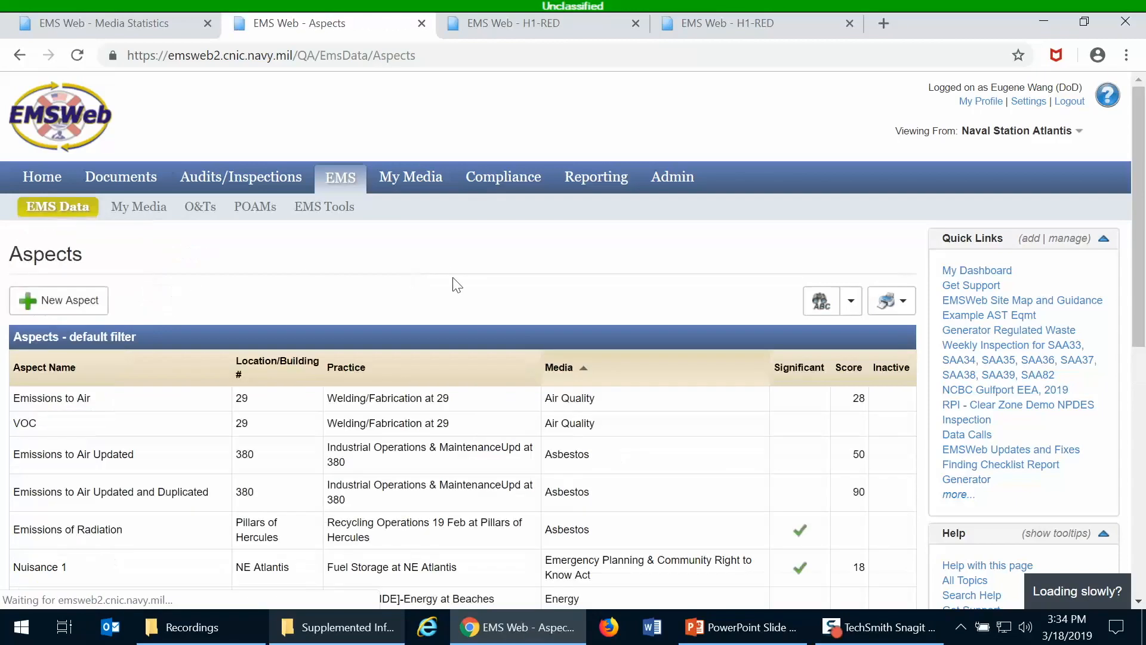
scroll(444, 260, down, 3)
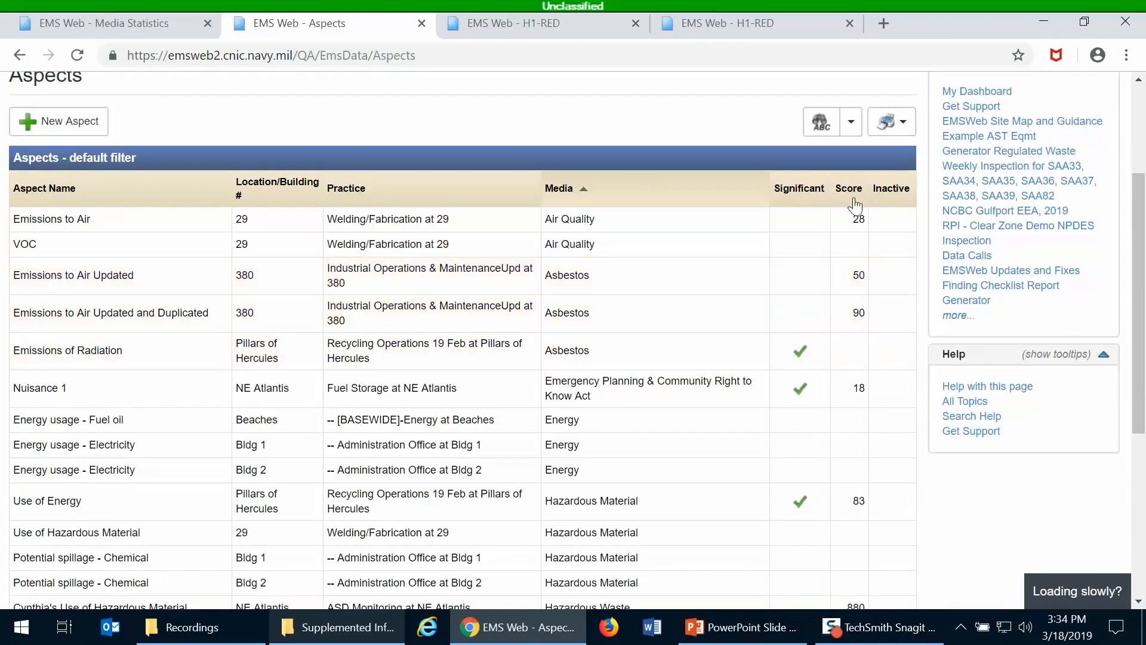
click(848, 190)
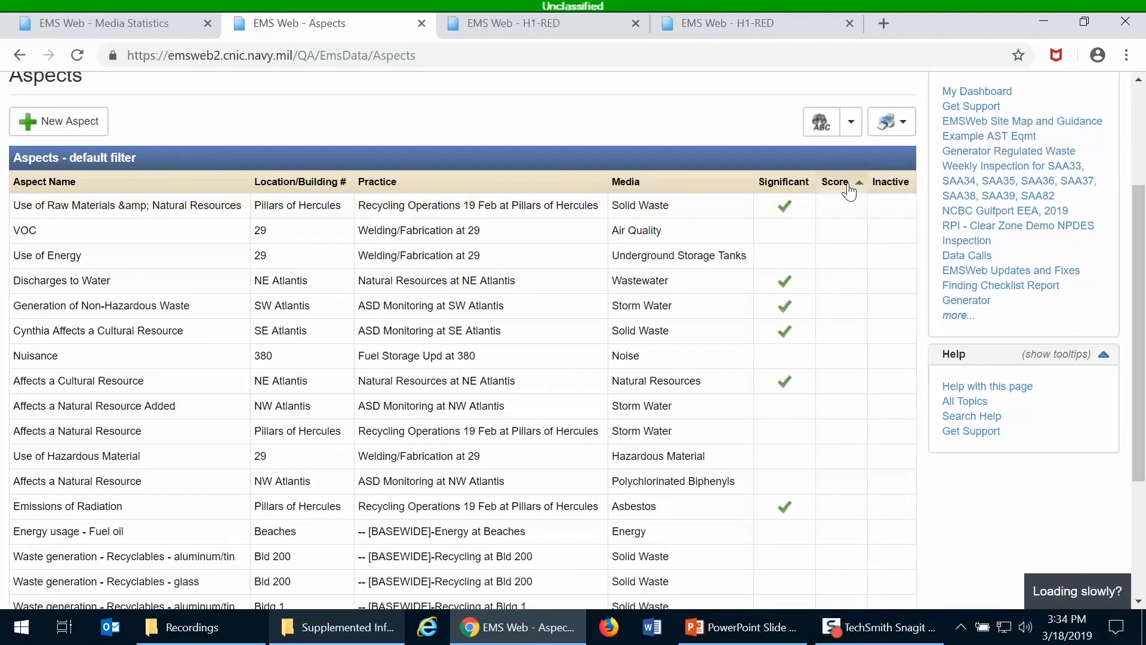
click(847, 186)
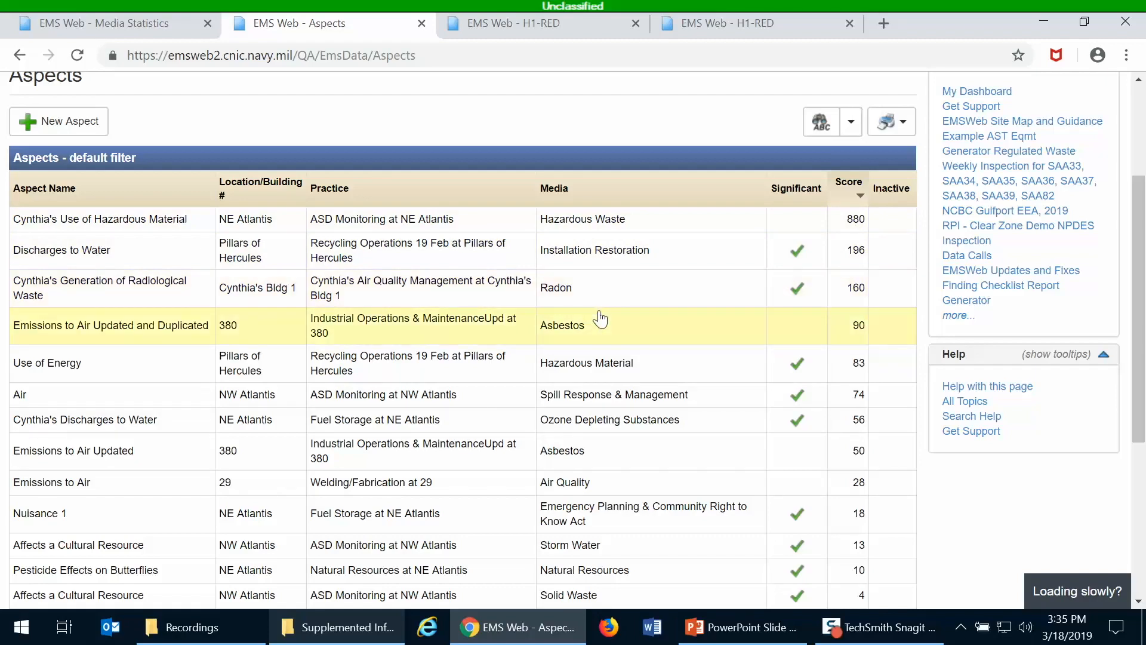
Step: Open the Equipment list under EMS Data and look over its records and the kinds of equipment that can be added
scroll(200, 218, up, 2)
mouse_move(44, 122)
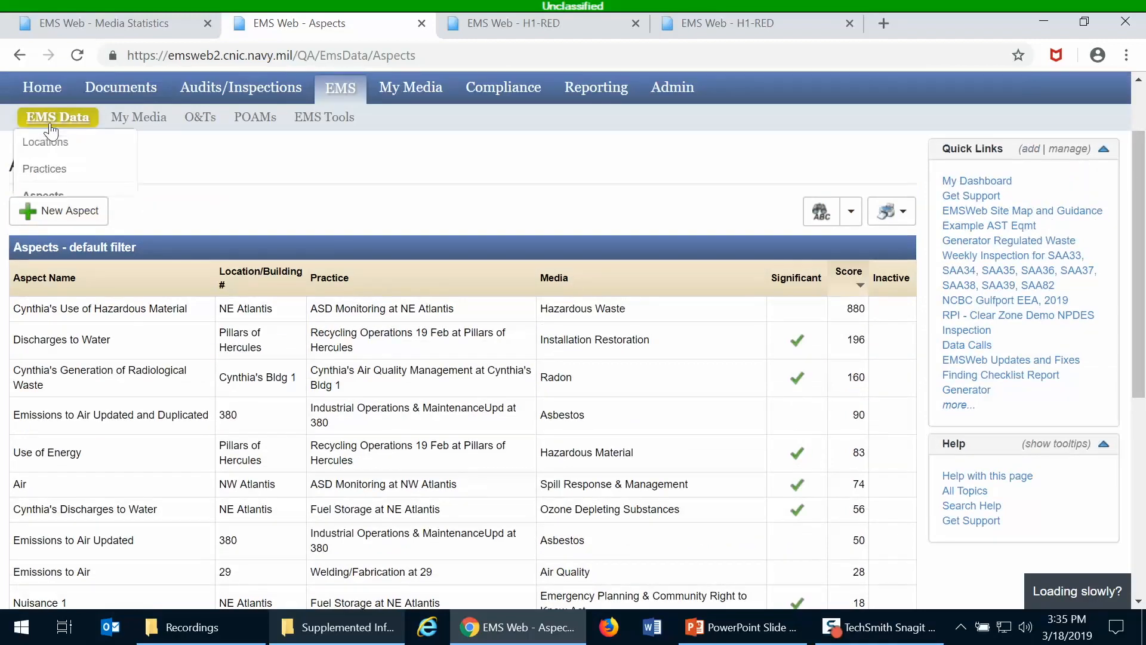
click(48, 223)
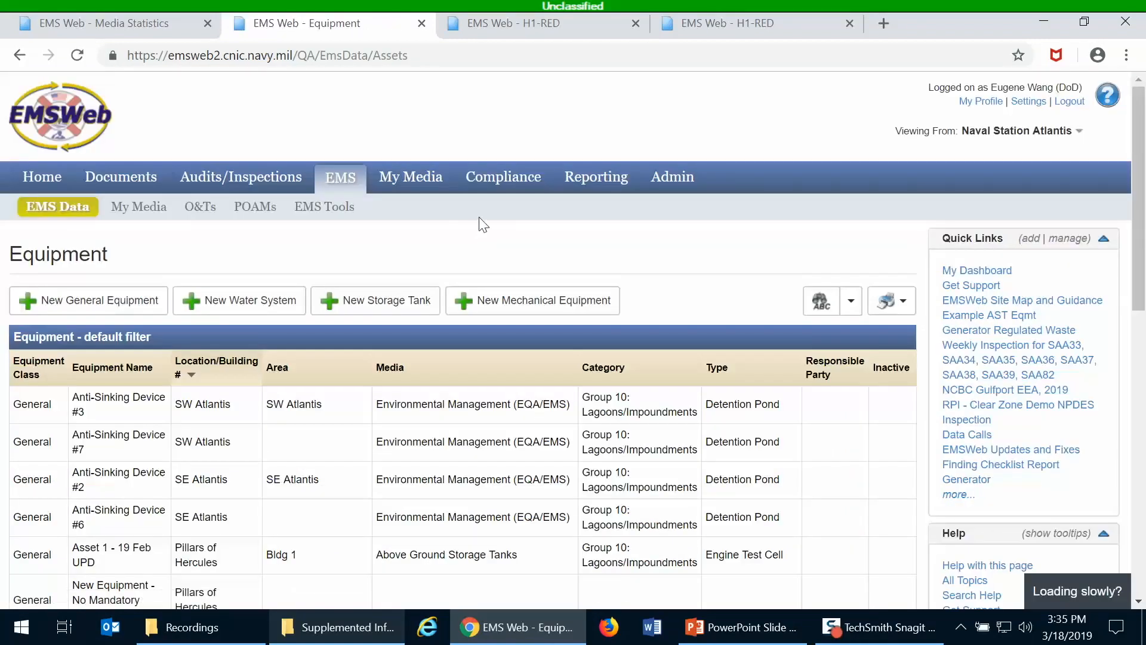
scroll(481, 224, down, 1)
scroll(481, 225, down, 1)
scroll(480, 224, up, 1)
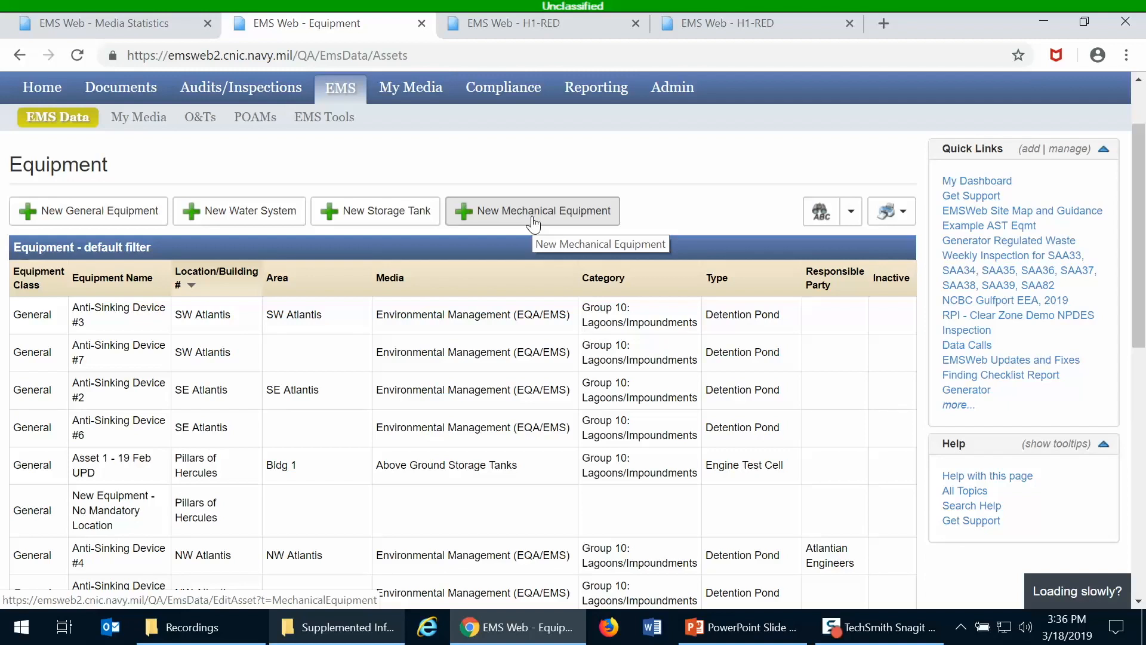
Step: Start a new general equipment record with the name Training General Equipment
click(109, 213)
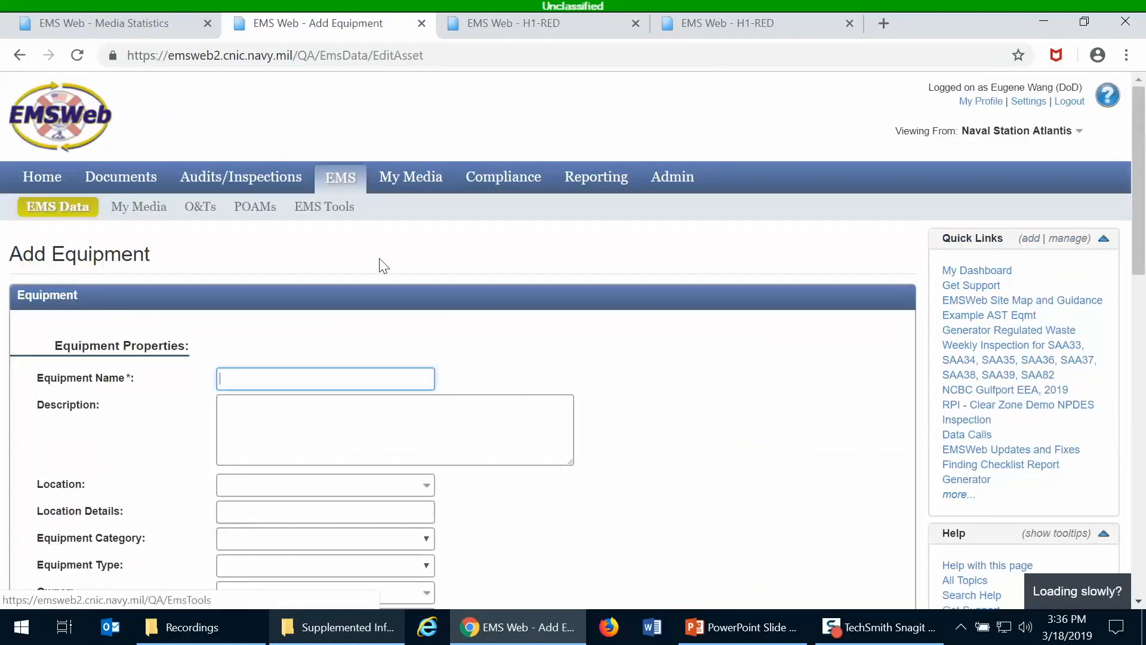
scroll(514, 367, down, 3)
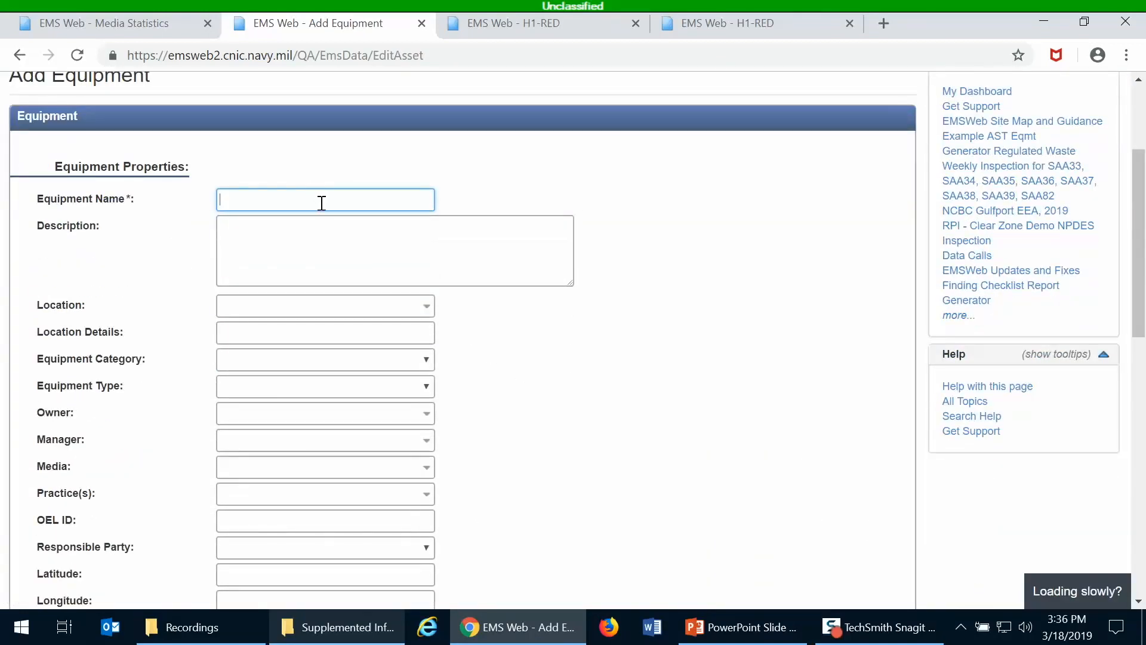
text(Training General Equipment)
Step: Examine all the property fields of the general equipment form, from the description down to the notes and Other fields
scroll(437, 248, down, 3)
scroll(435, 247, down, 3)
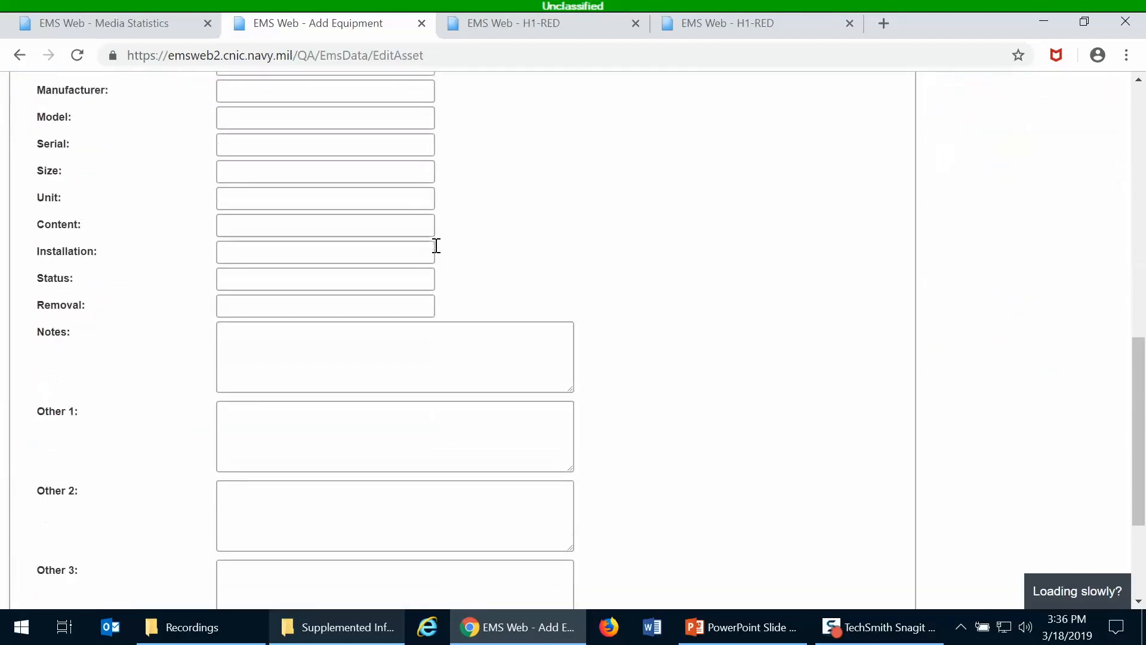
scroll(437, 248, down, 2)
scroll(438, 249, up, 8)
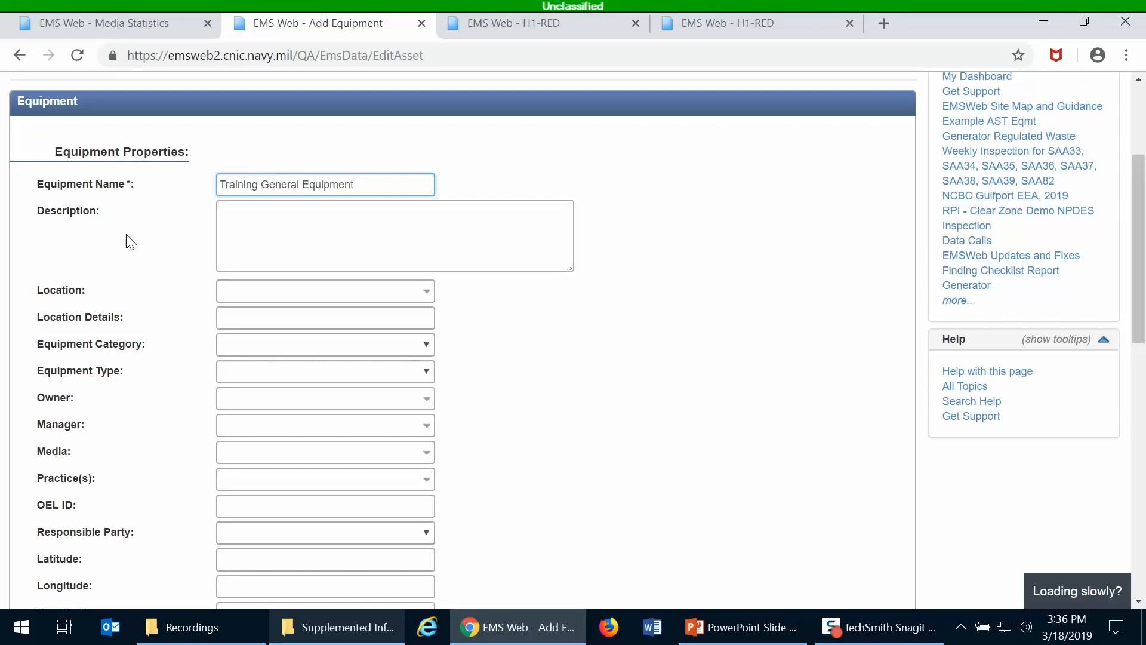
scroll(131, 265, down, 7)
scroll(131, 266, down, 5)
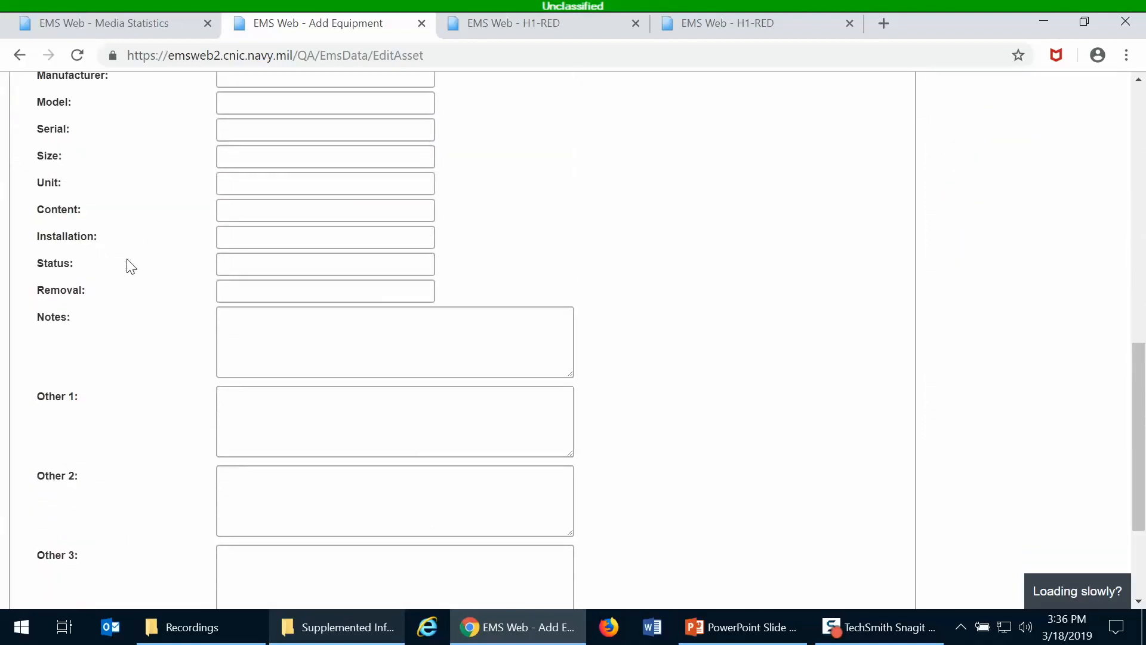
scroll(131, 266, up, 10)
scroll(132, 265, up, 5)
scroll(132, 266, down, 4)
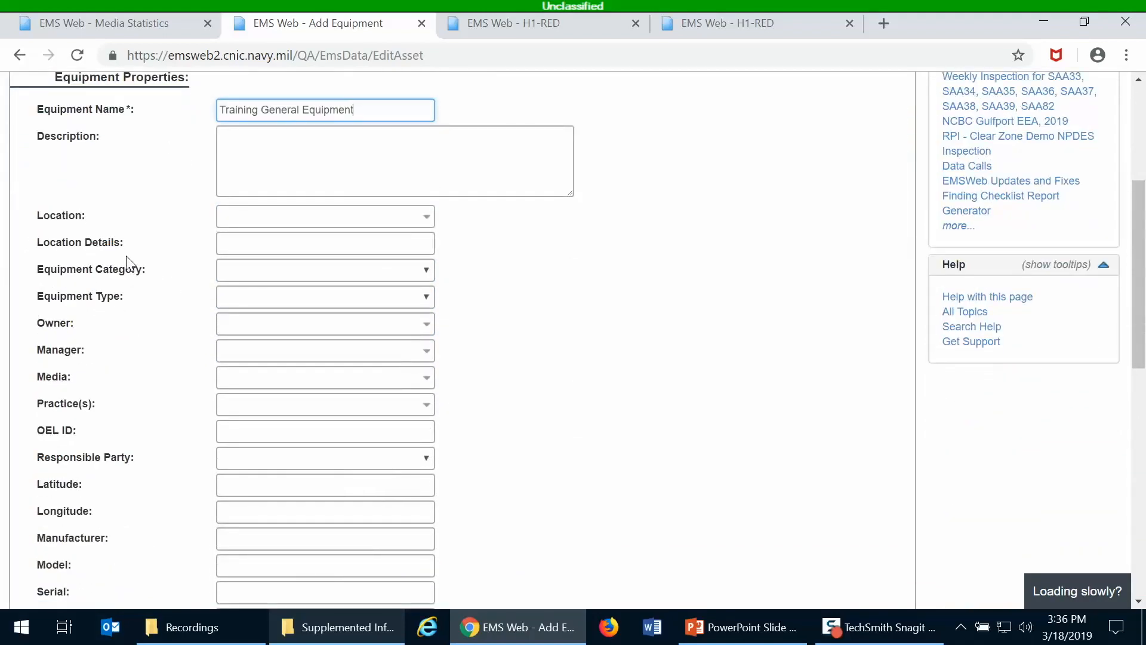
scroll(568, 353, down, 6)
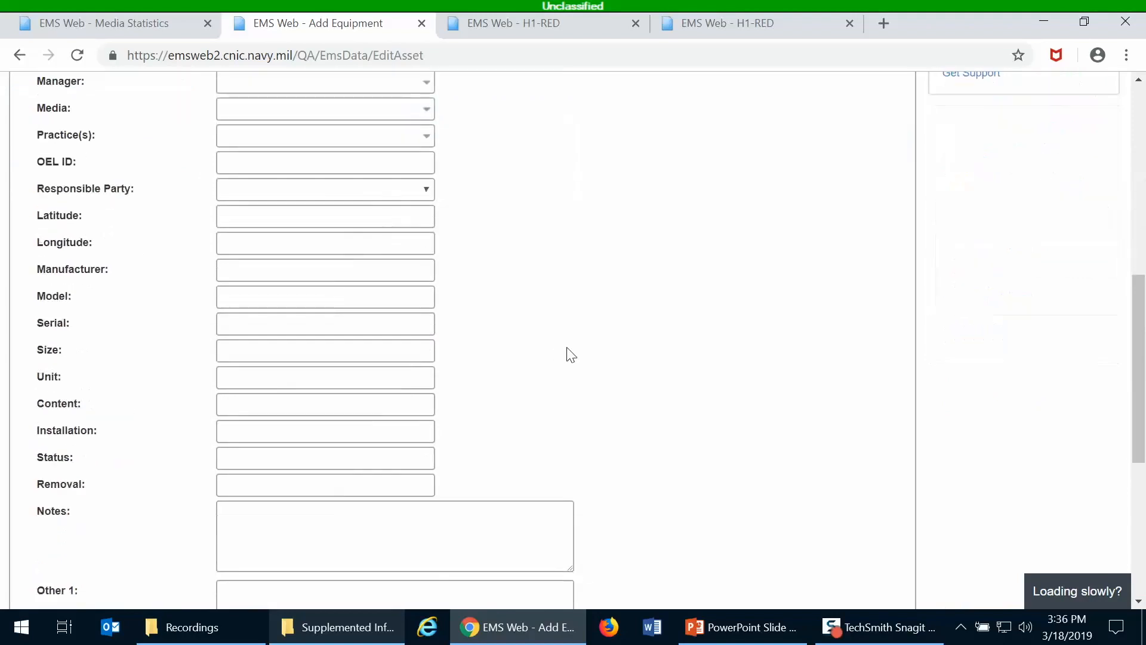
scroll(239, 513, down, 5)
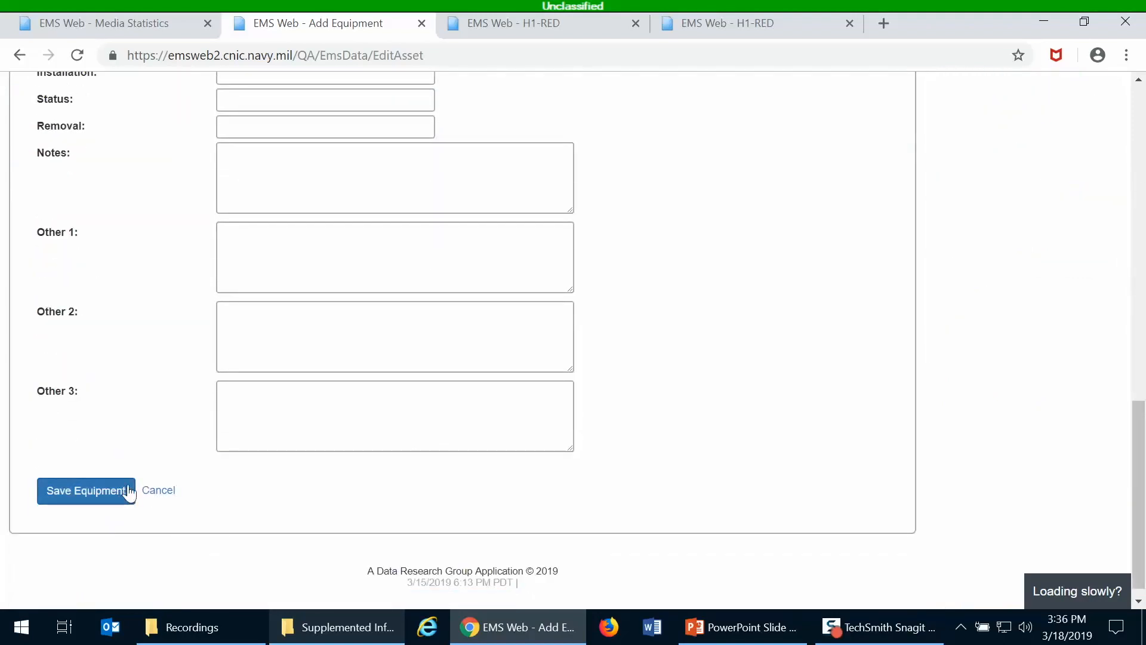
scroll(132, 487, up, 5)
scroll(132, 486, up, 5)
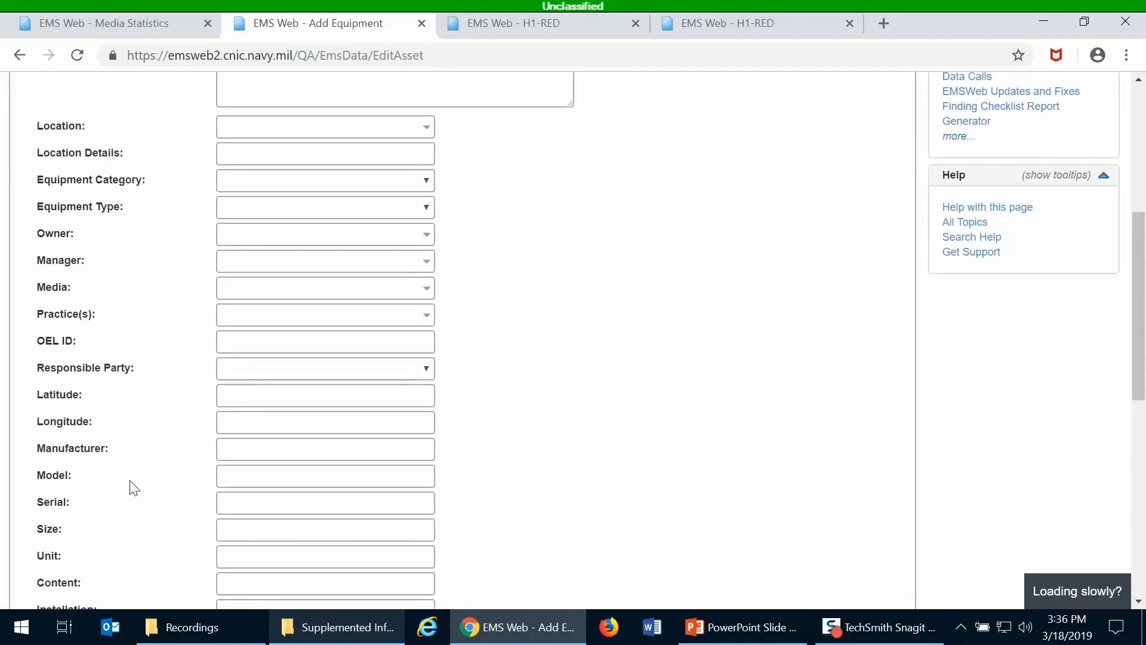
scroll(135, 488, down, 2)
scroll(134, 488, up, 2)
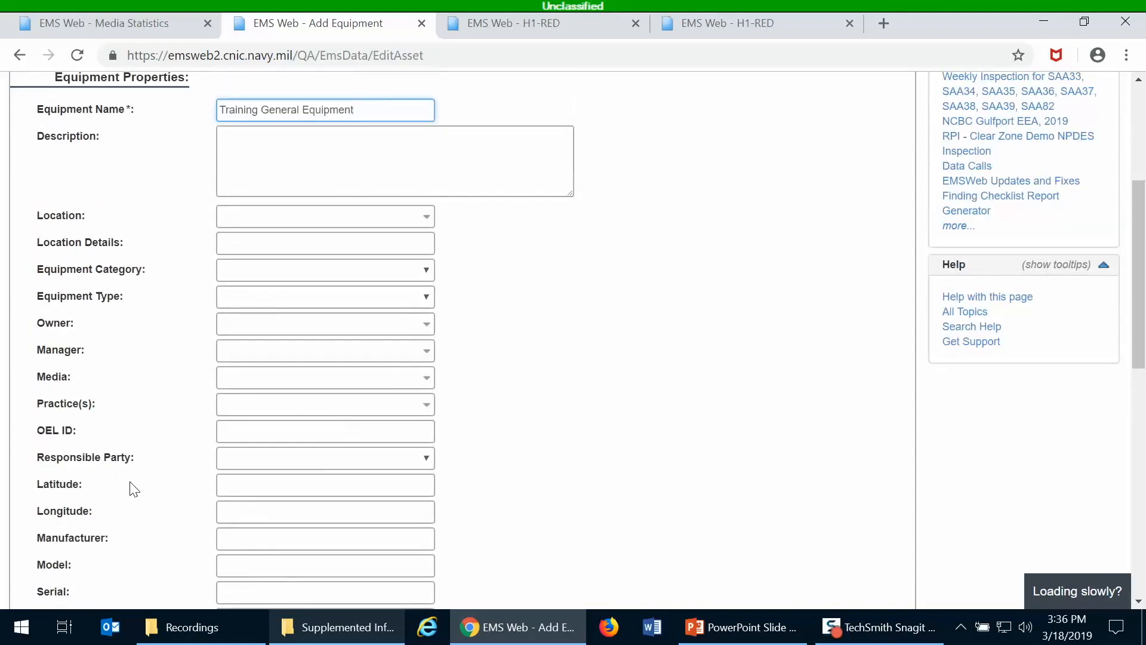
Step: Find location 135 and set the equipment's location to NEX #135
click(266, 214)
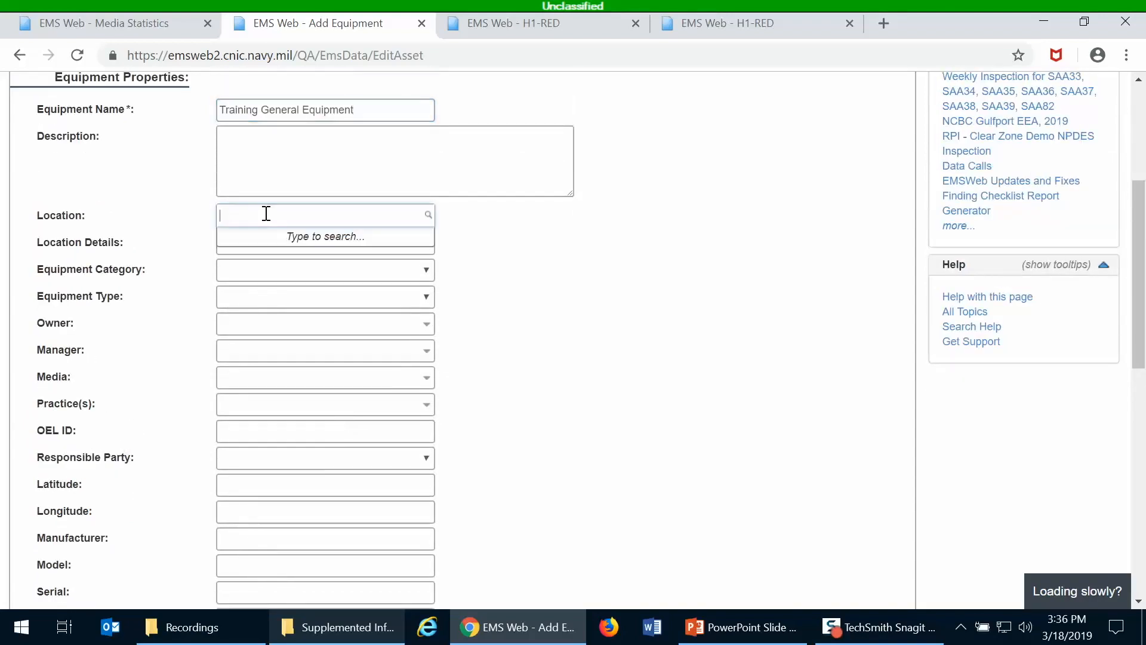
text(135)
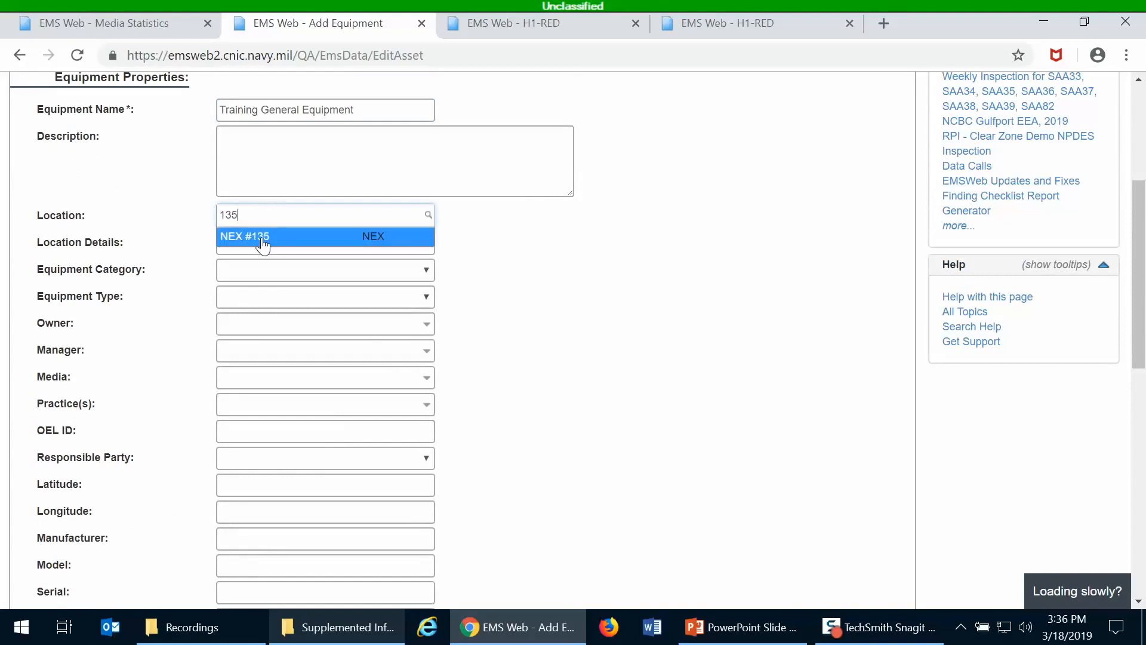
click(263, 241)
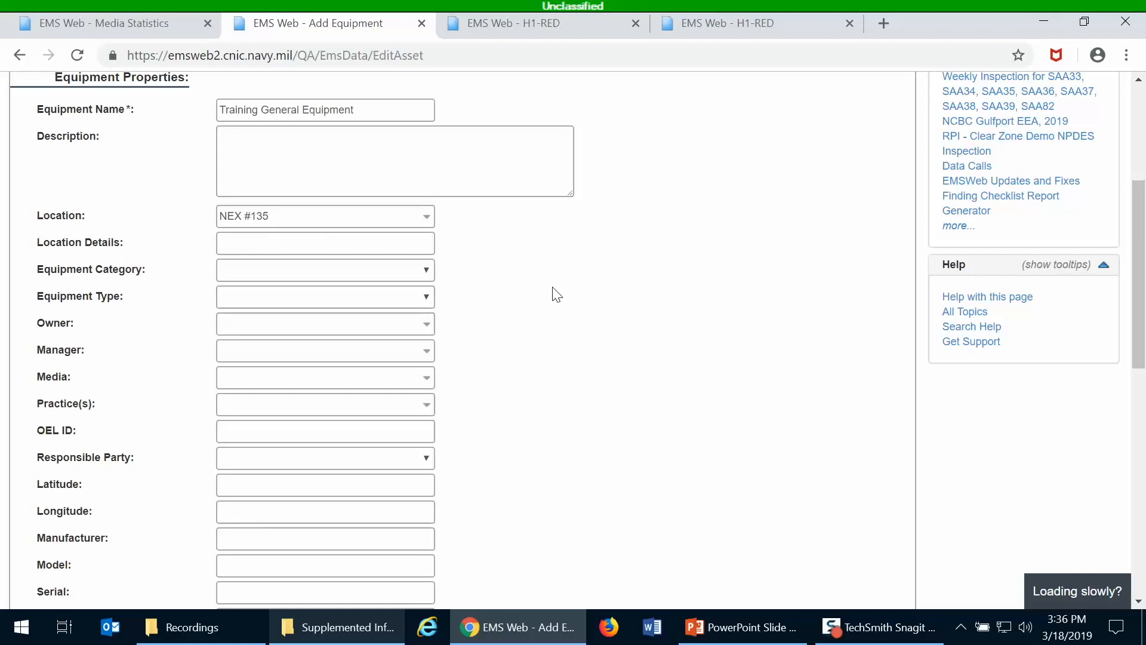
Step: View the available equipment categories and equipment types without choosing any
click(305, 272)
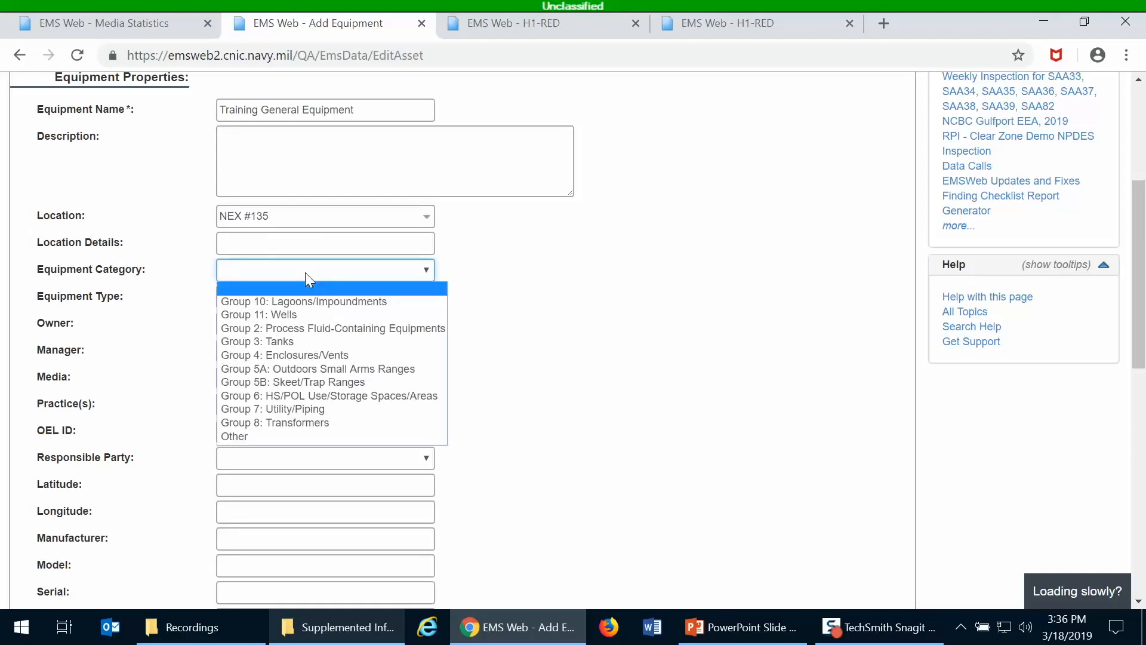
click(490, 273)
click(384, 307)
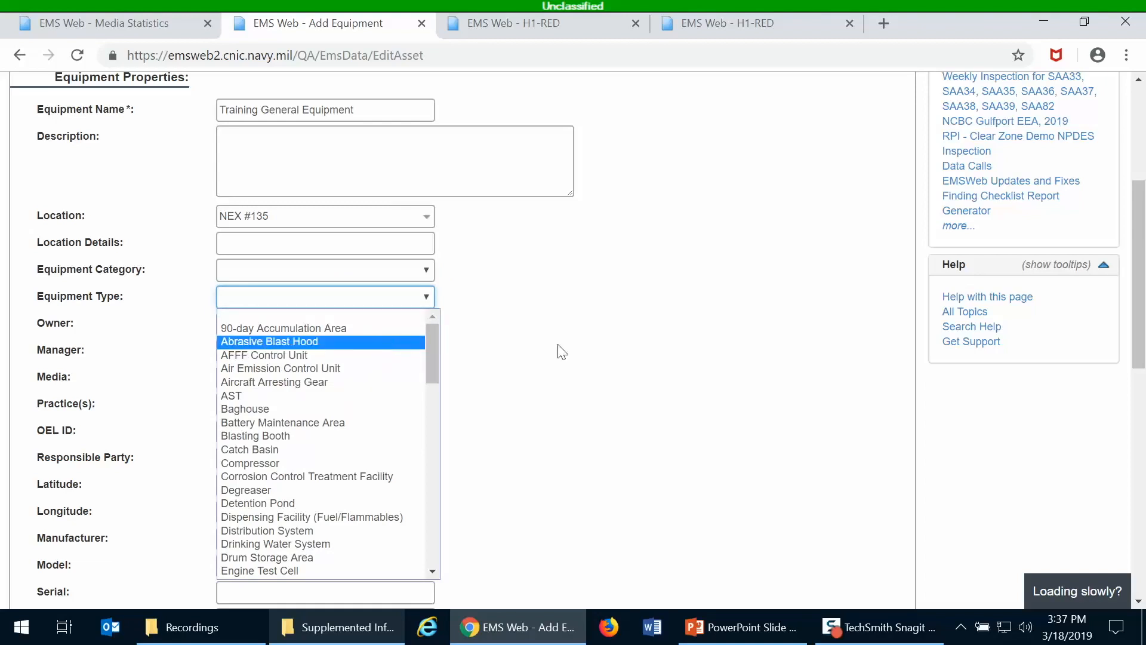
click(599, 353)
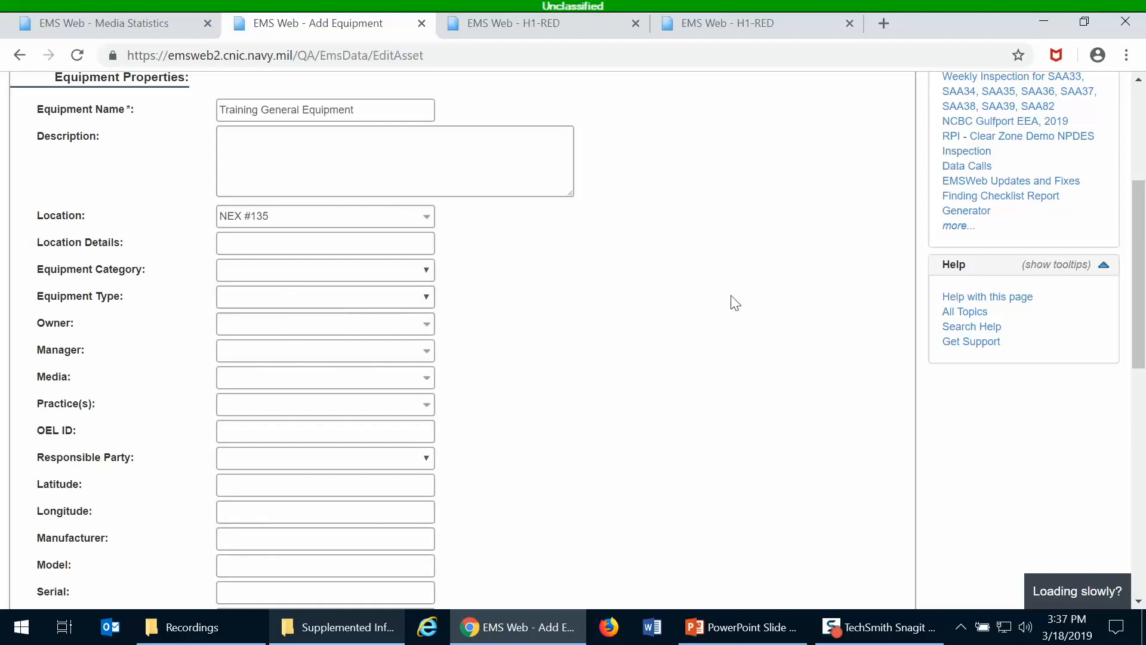
scroll(734, 302, down, 2)
scroll(735, 303, up, 3)
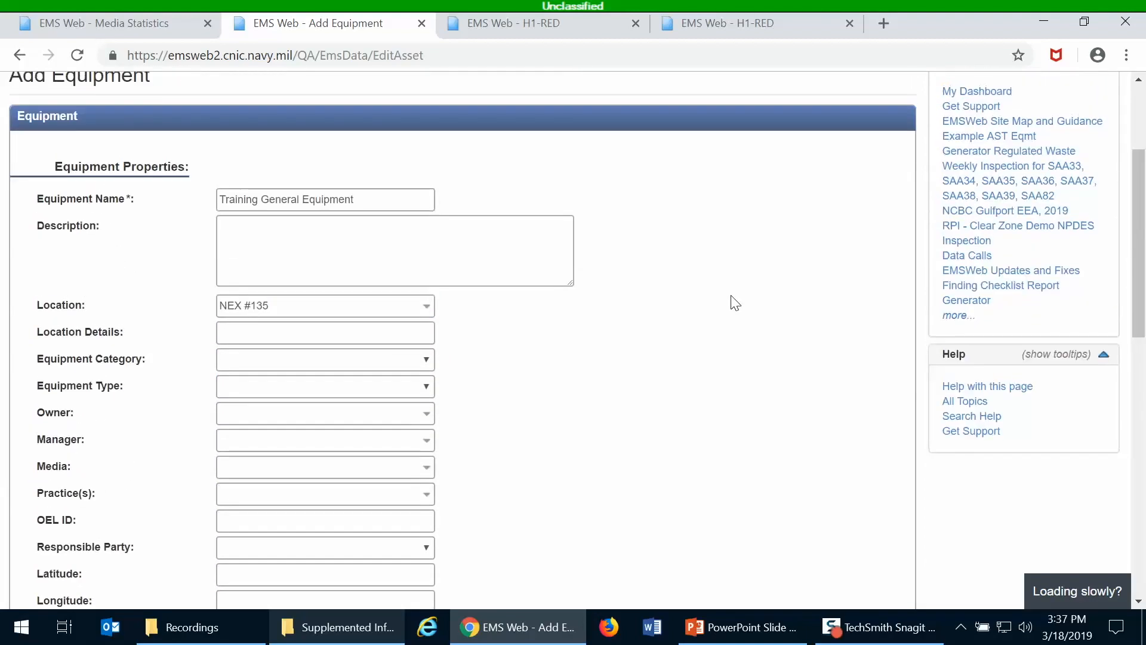
Step: Extend the equipment name to Training General Equipment (AST - 1000g)
click(219, 199)
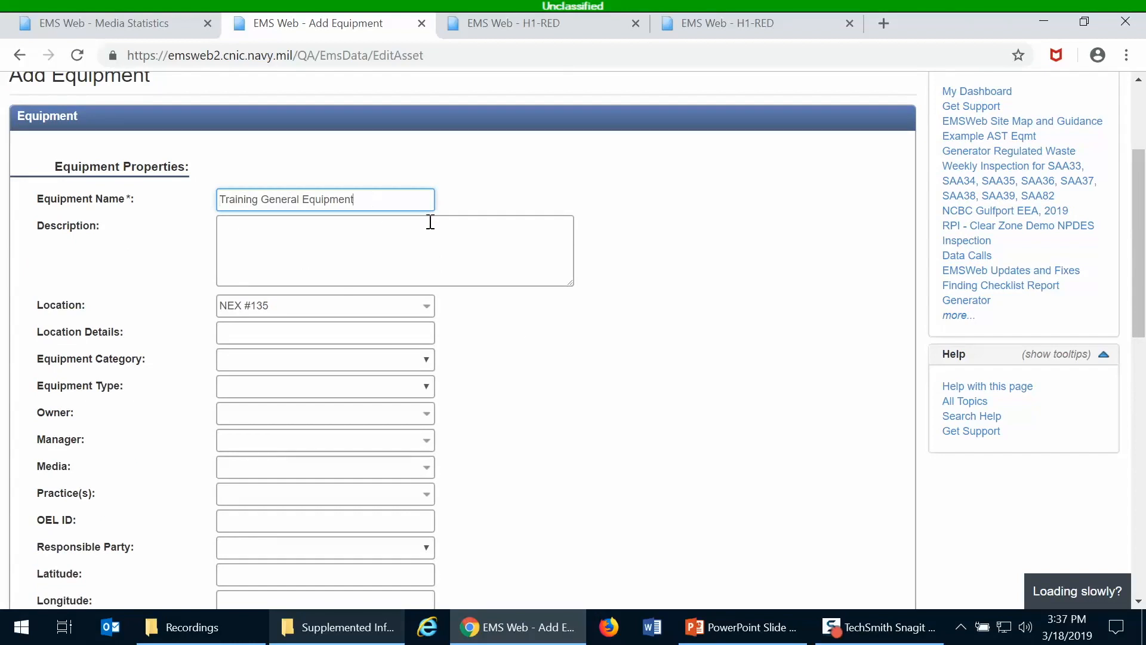
text((AST)
text( =)
text(- 1000g))
Step: Review the remaining equipment fields, including practices, responsible party, latitude and longitude, without filling them in
scroll(608, 323, down, 3)
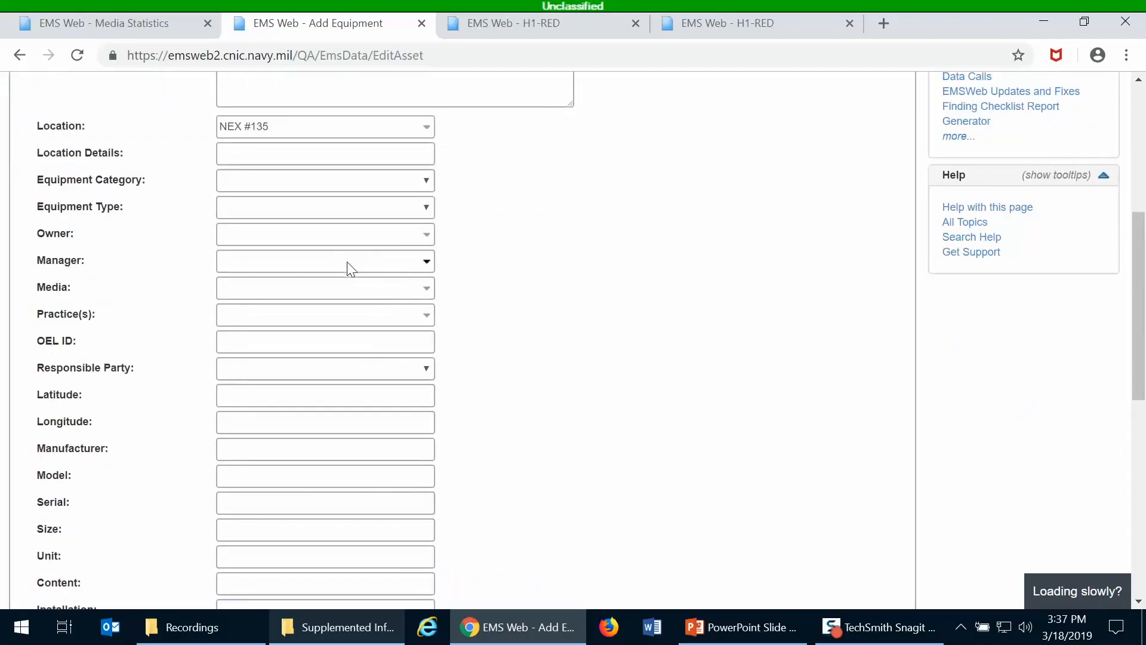
scroll(165, 308, down, 2)
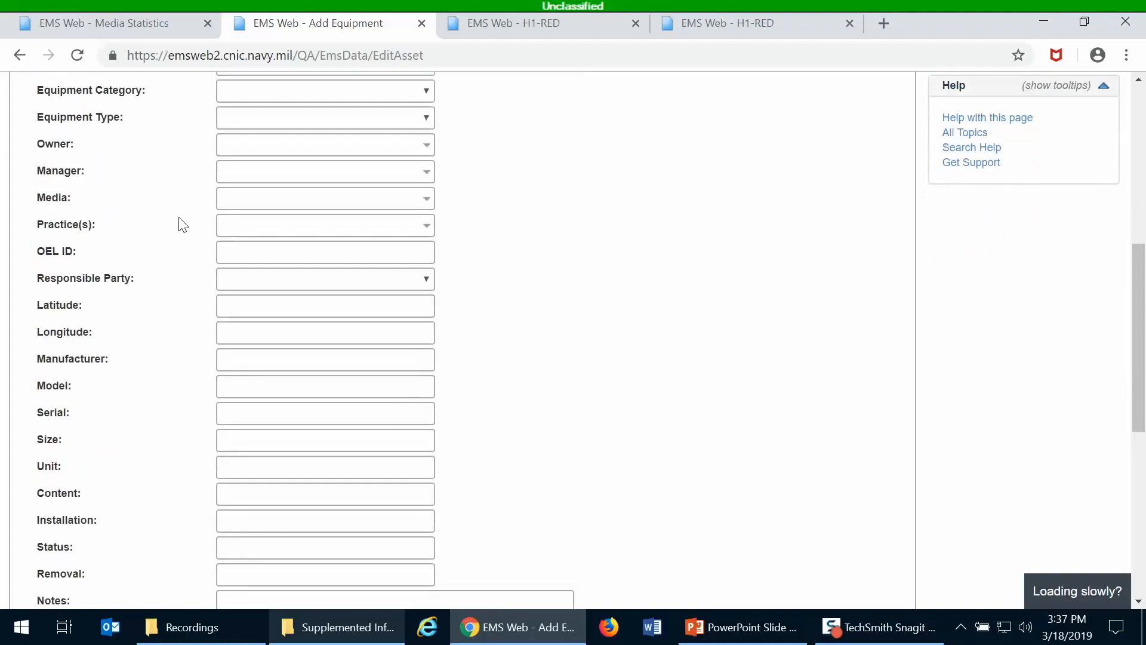
scroll(183, 225, down, 3)
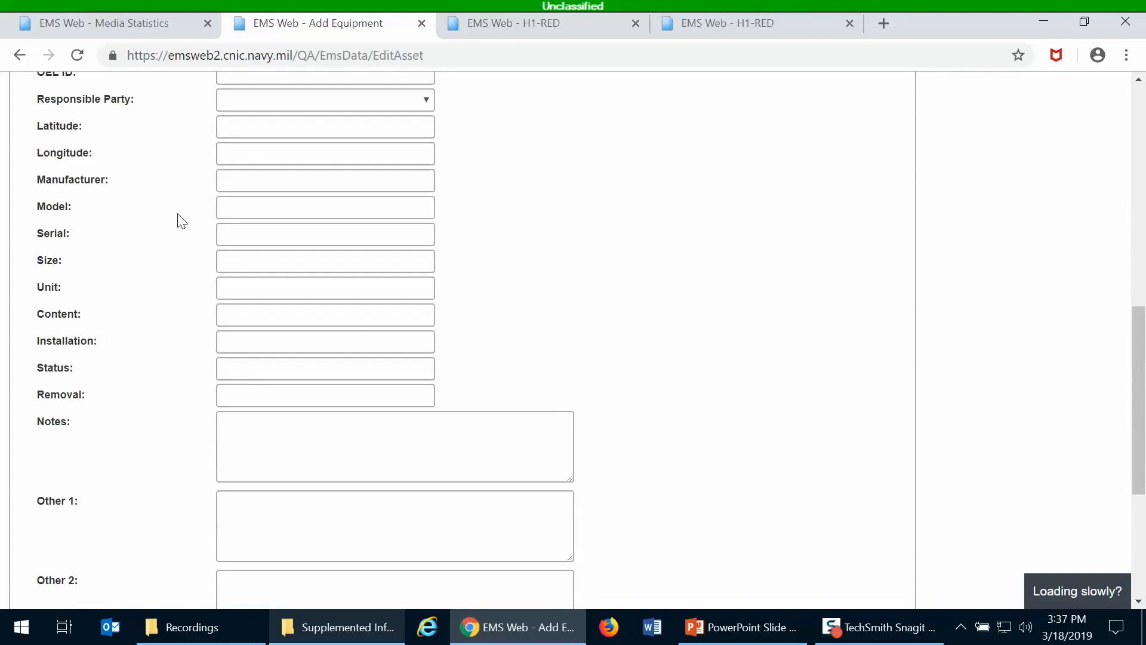
scroll(182, 225, down, 2)
scroll(182, 221, up, 2)
click(230, 135)
click(230, 156)
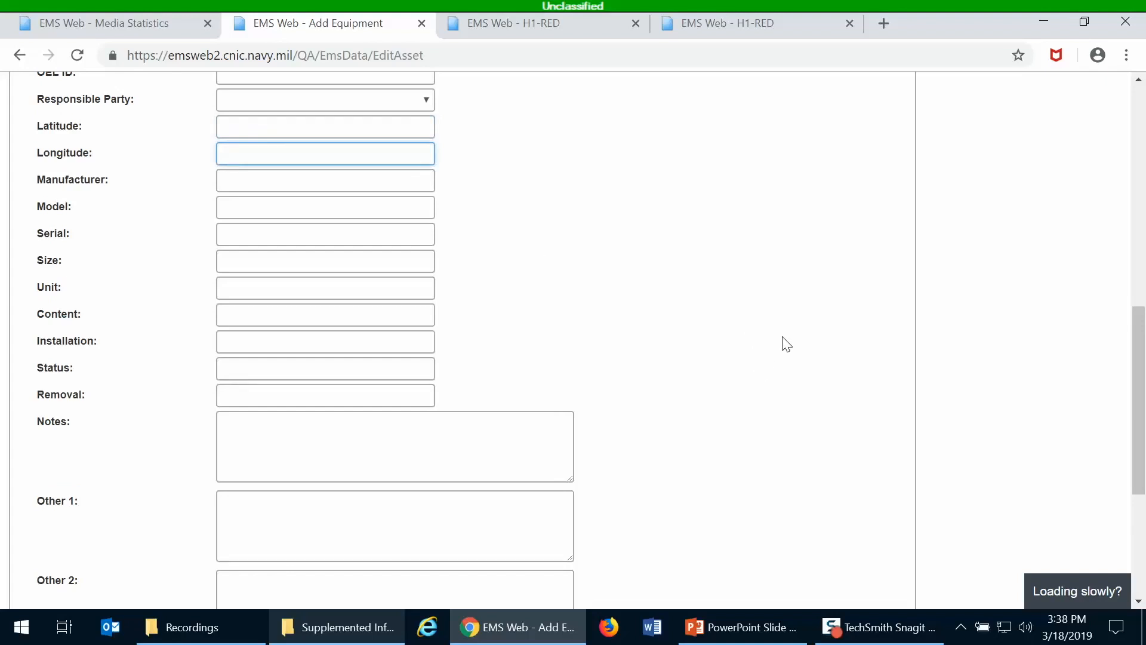
Step: Save the new general equipment record
scroll(774, 348, down, 6)
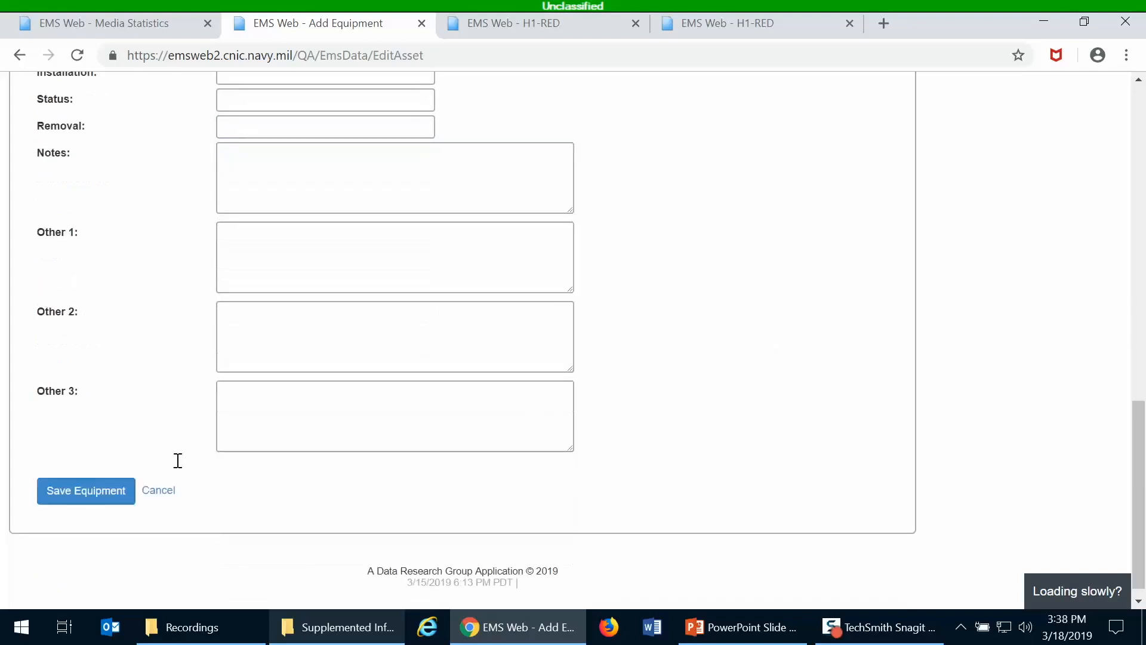
click(102, 501)
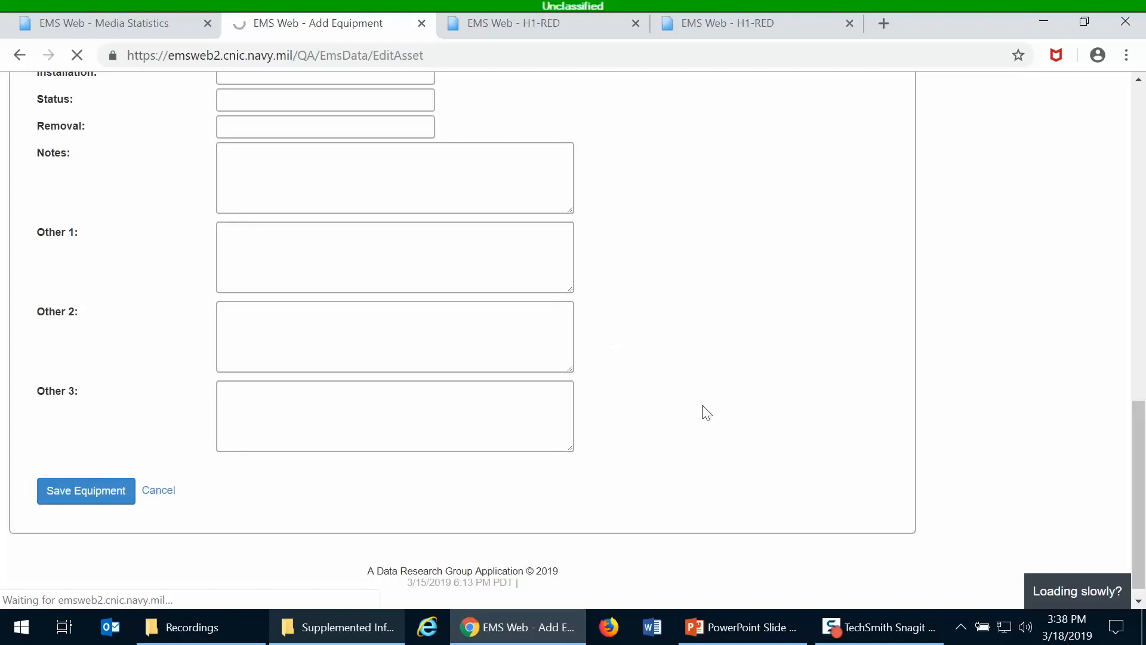
scroll(699, 388, up, 12)
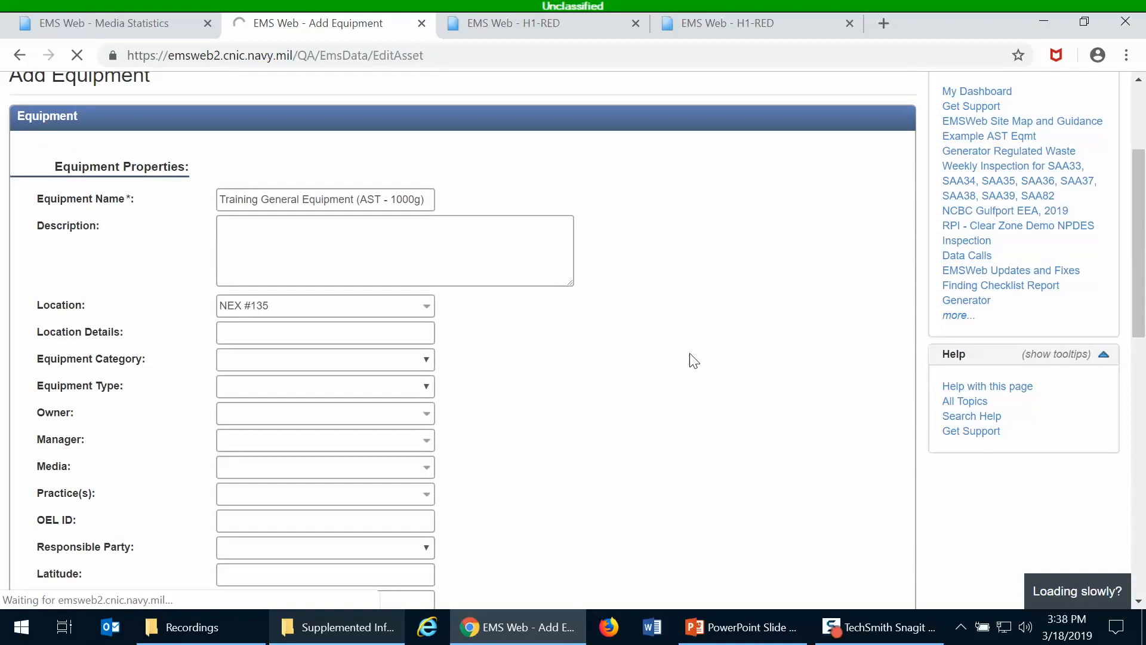
Step: Open the equipment list and authenticate by entering the PIN in the ActivClient login prompt
scroll(694, 356, up, 3)
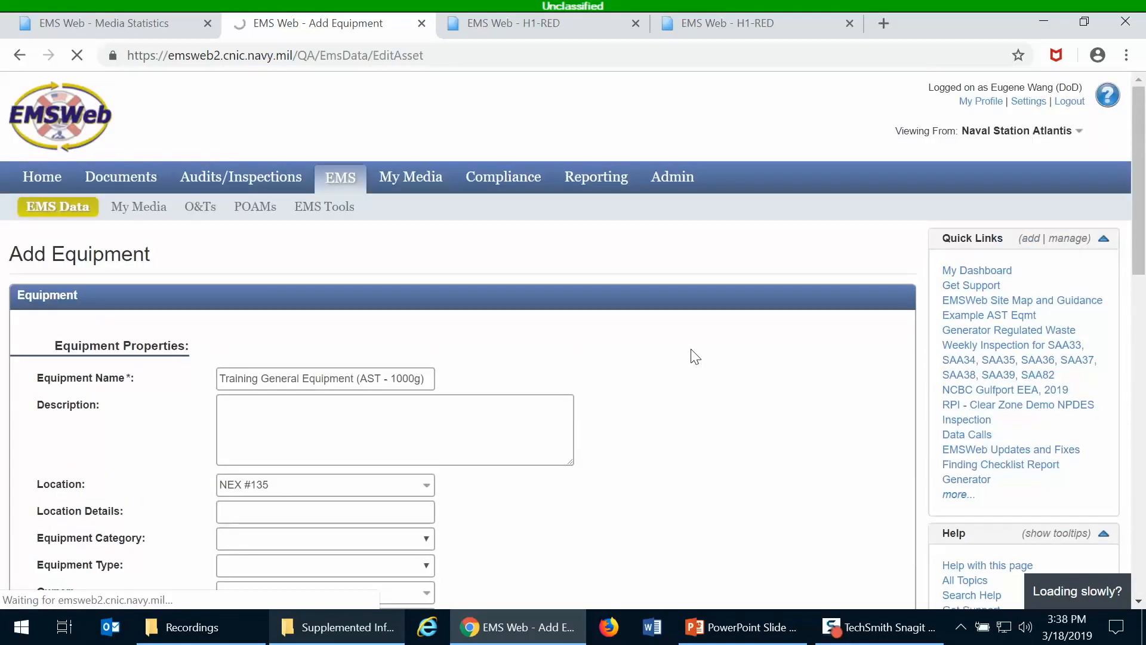
mouse_move(58, 217)
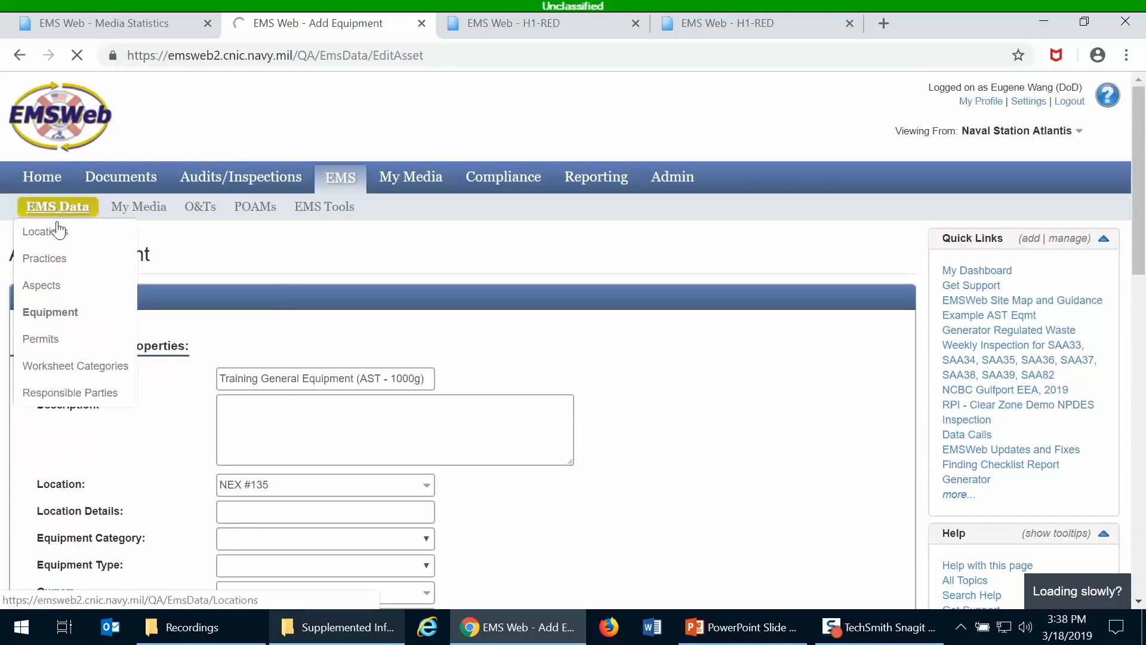
click(68, 313)
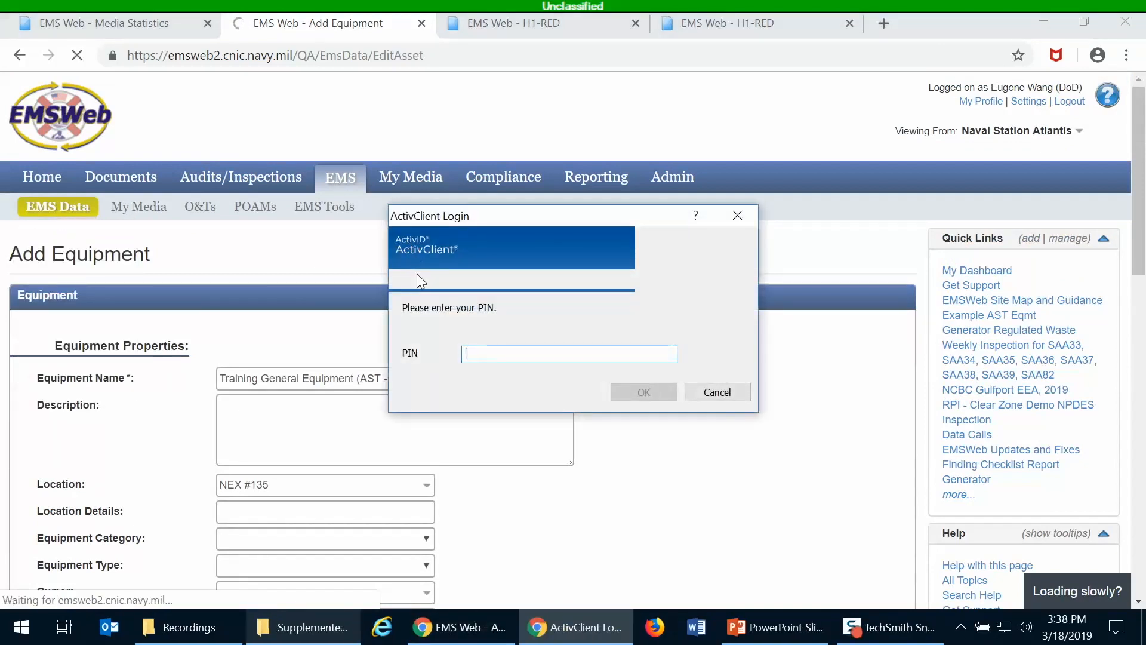
text(••••••••)
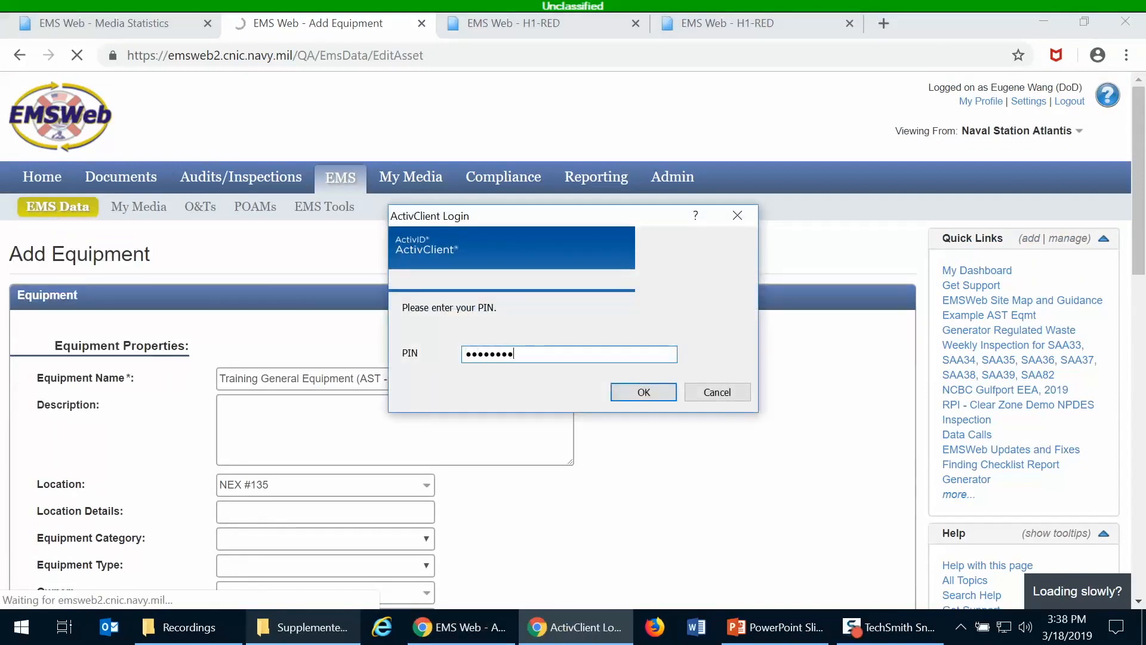
click(633, 390)
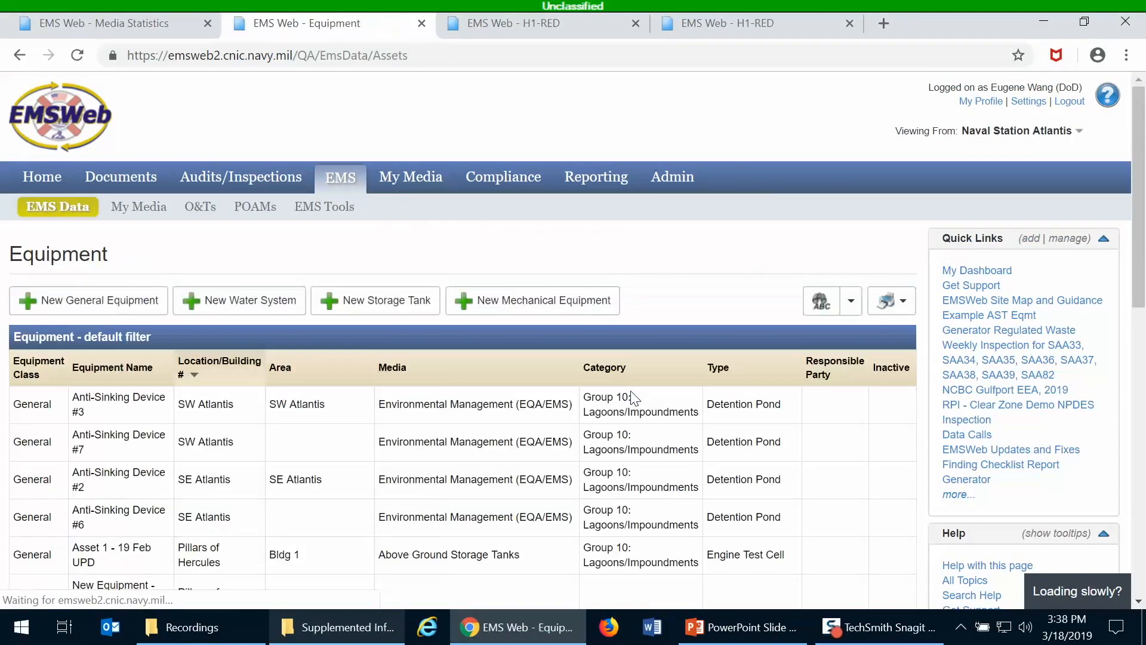
Step: Locate the Training General Equipment (AST - 1000g) record at NEX #135 in the equipment list, open it and review its details
scroll(616, 252, down, 3)
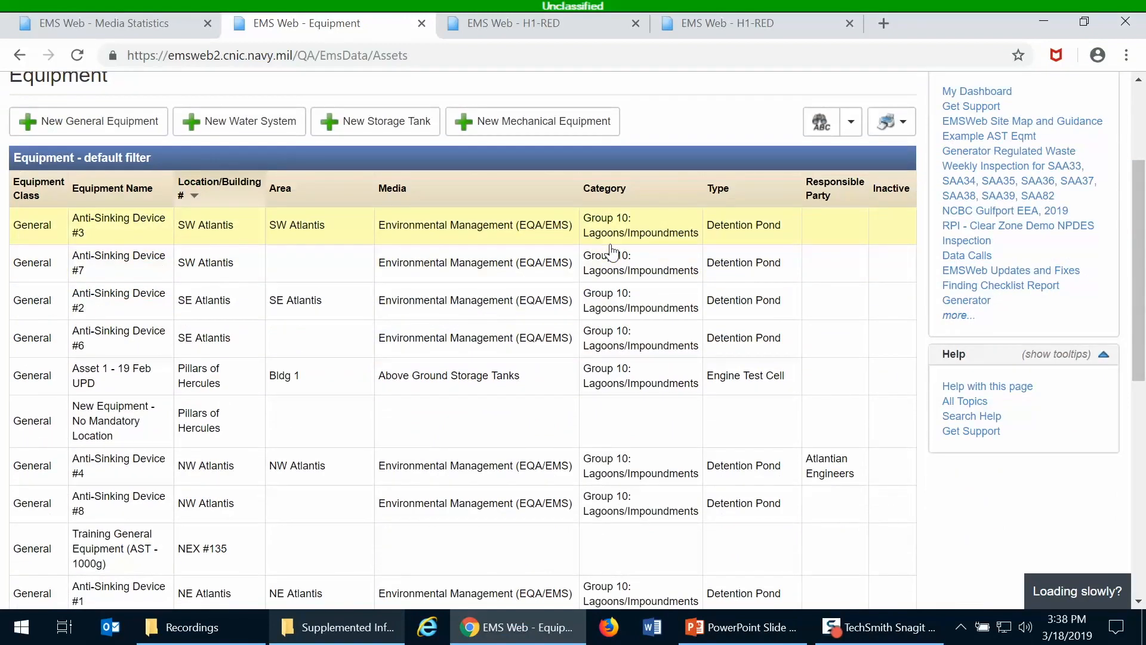
scroll(611, 251, up, 2)
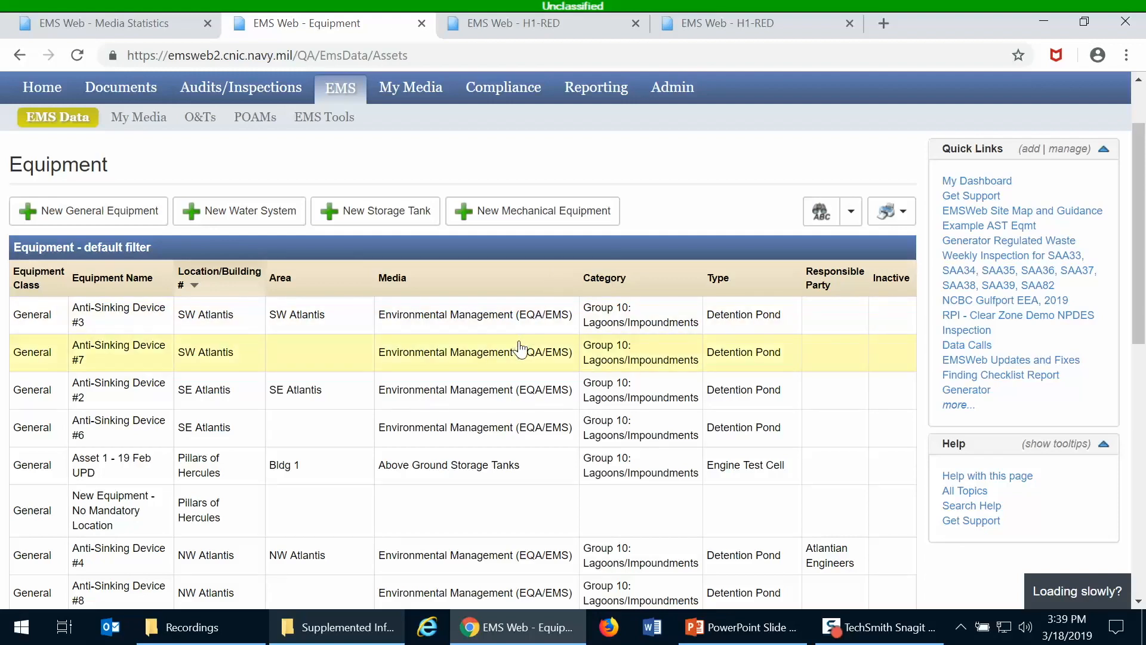
scroll(531, 388, down, 3)
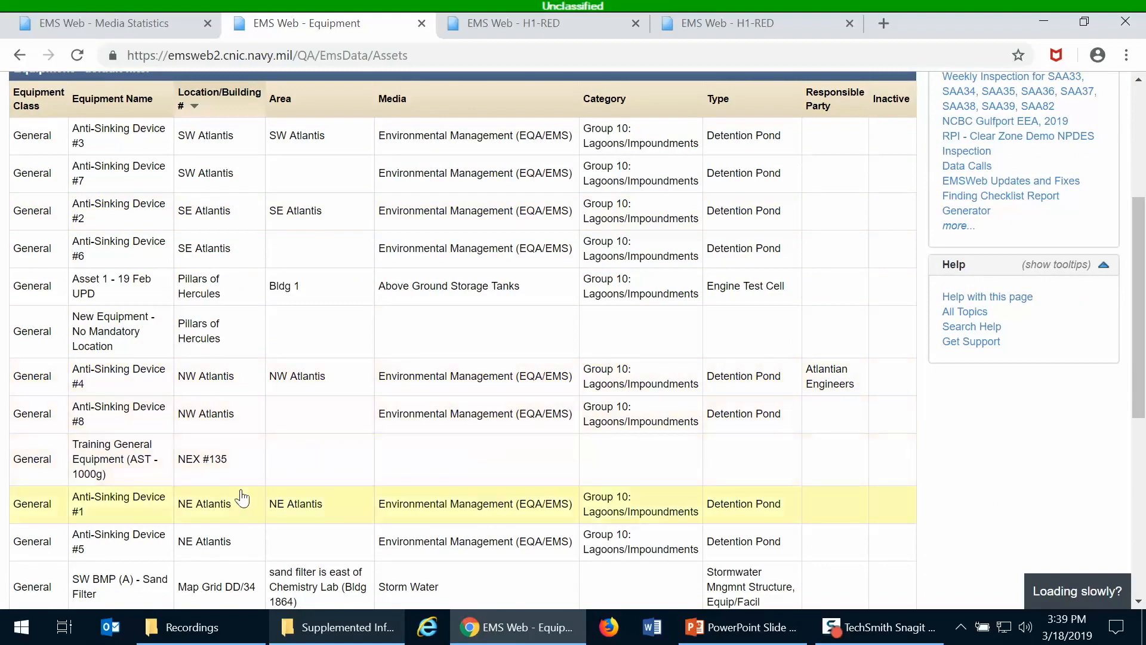
click(227, 472)
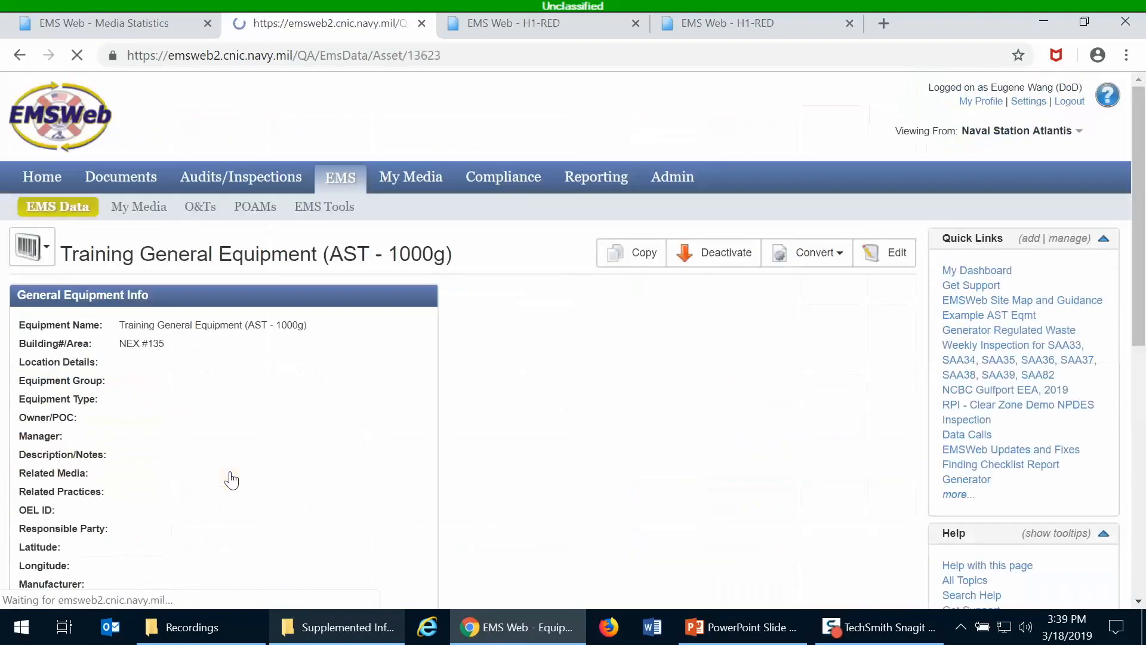
scroll(291, 376, down, 4)
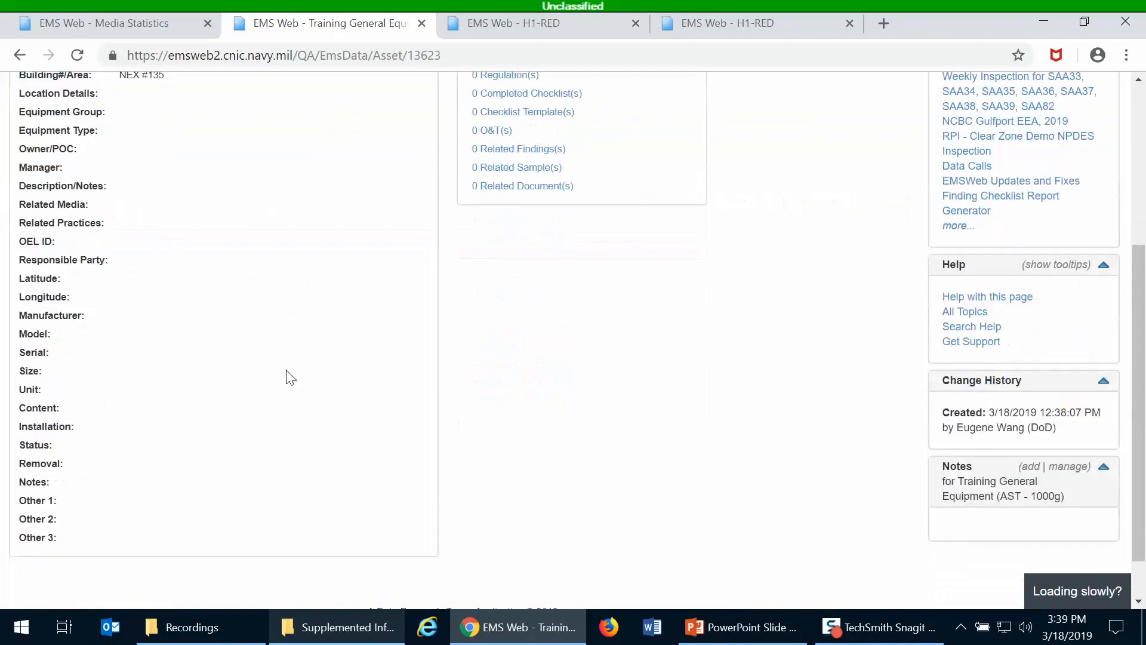
scroll(291, 376, up, 4)
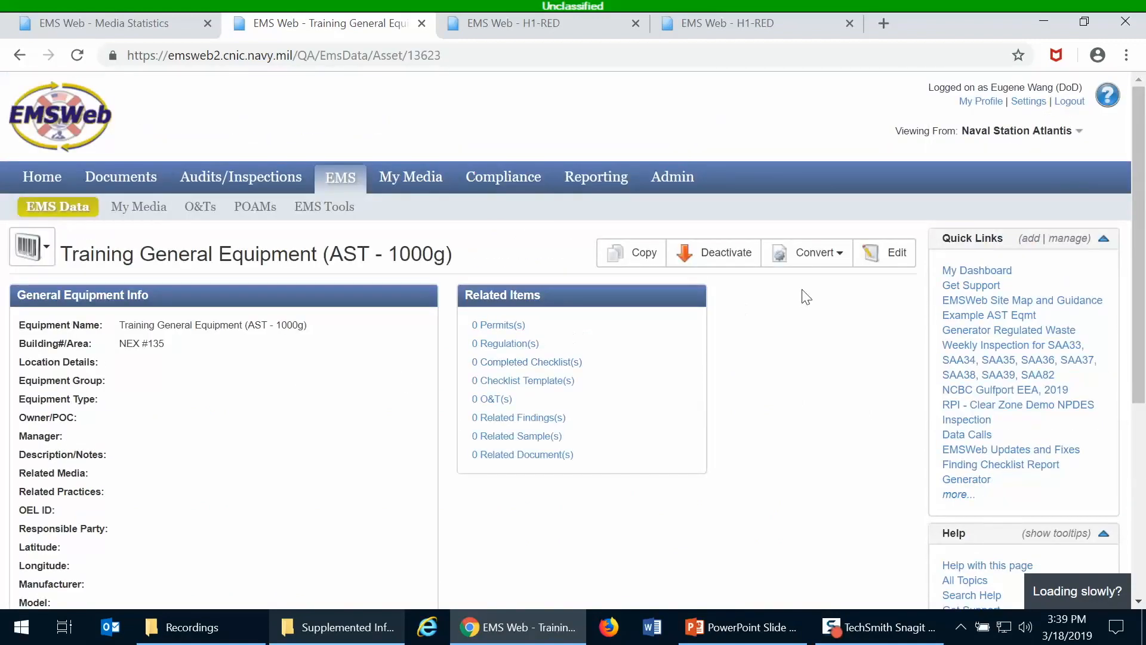
Step: Convert the general equipment record to a storage tank, accepting the loss of specific information
click(817, 267)
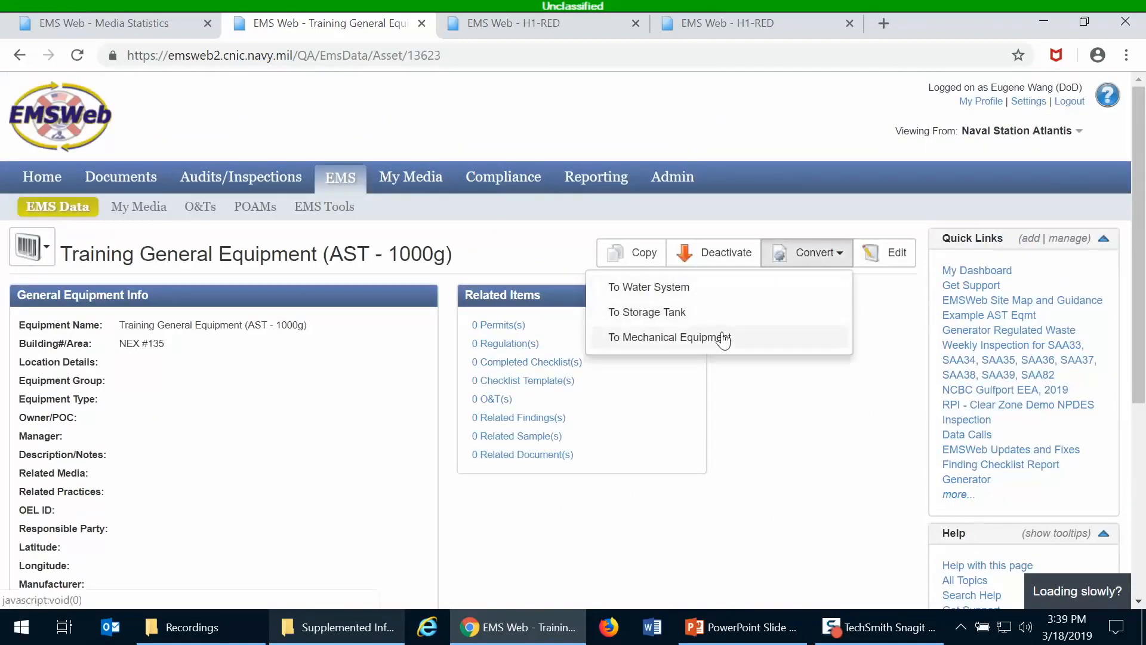
click(688, 322)
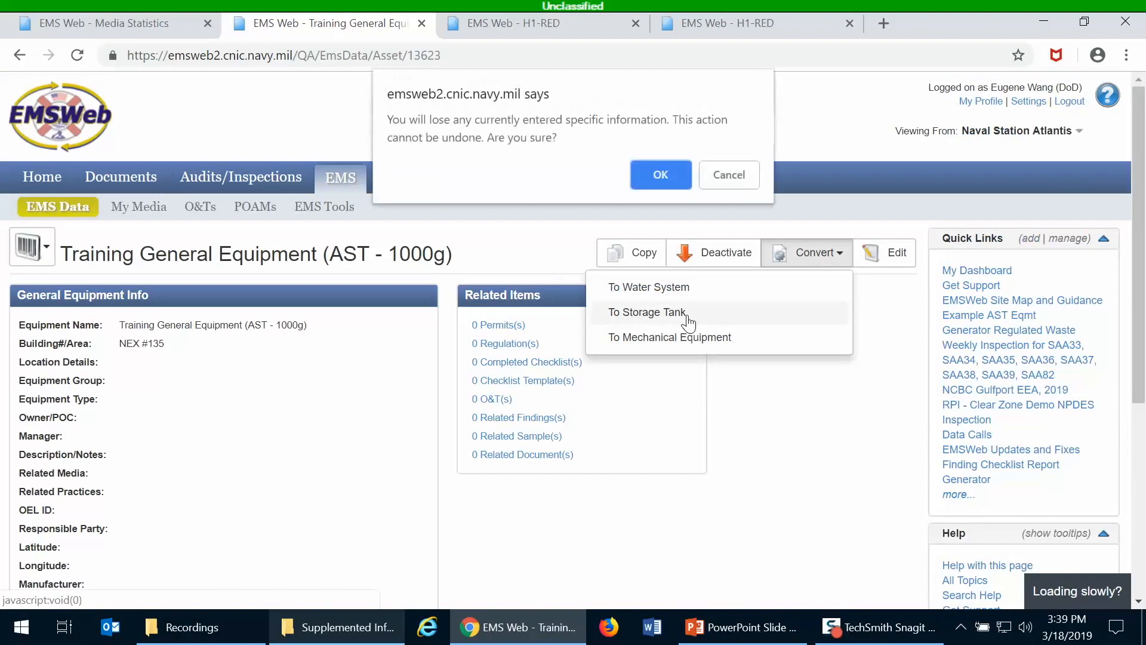
click(659, 176)
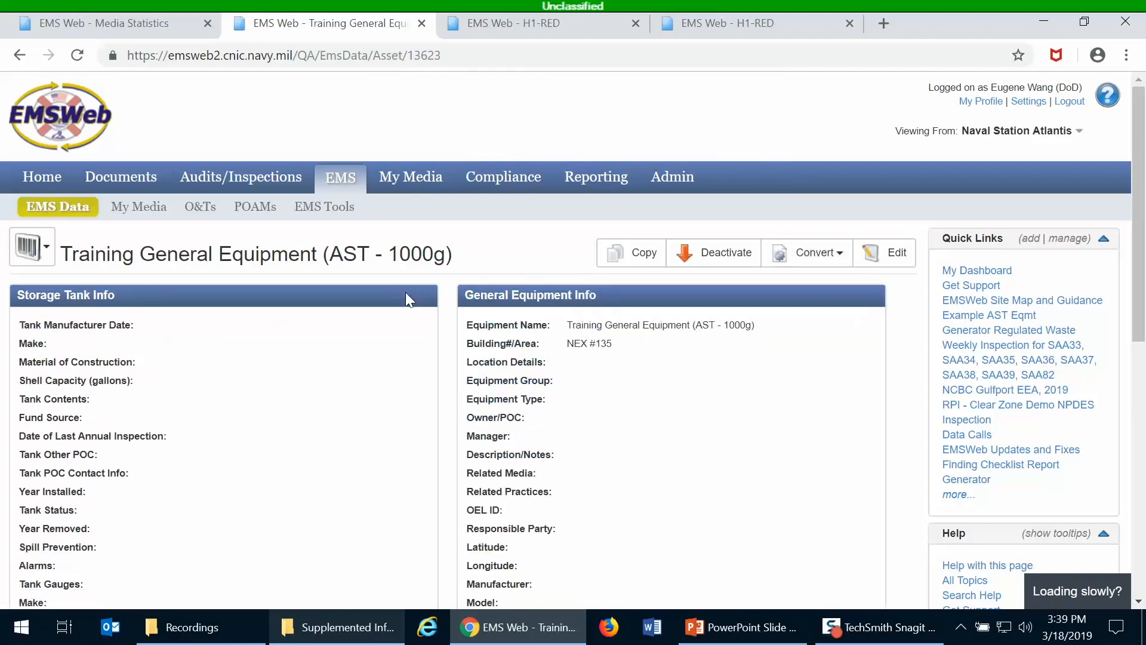
Step: Examine the record's storage tank fields alongside its general equipment information, leaving the equipment class as is
scroll(406, 292, down, 2)
scroll(512, 269, down, 2)
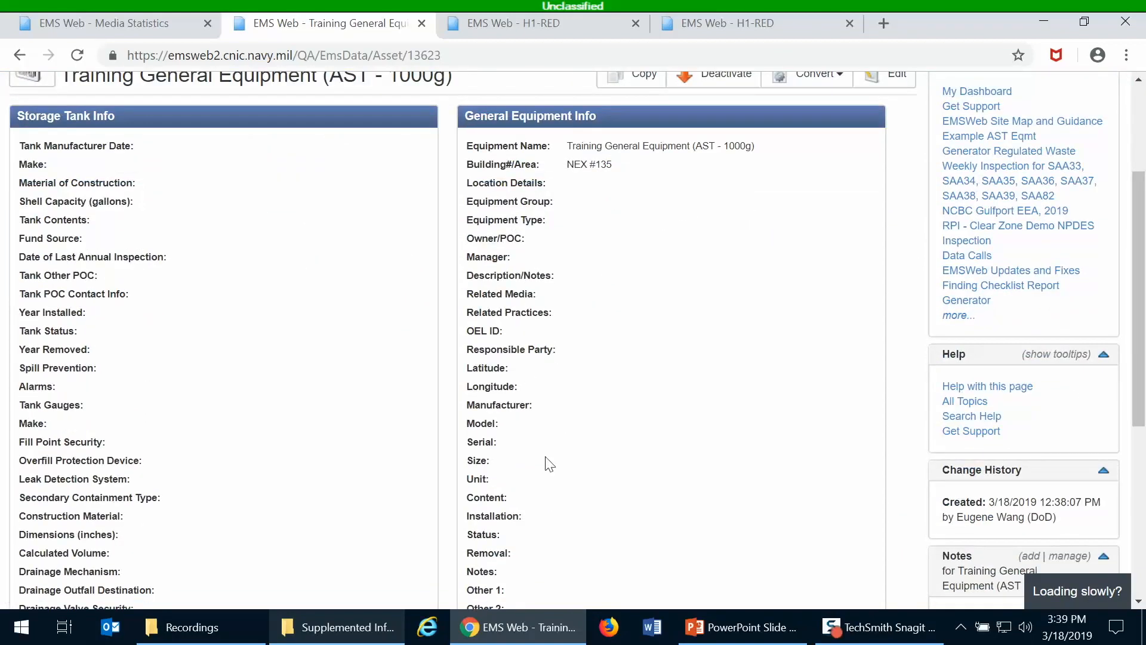
scroll(548, 465, down, 1)
scroll(185, 246, up, 1)
scroll(155, 318, up, 2)
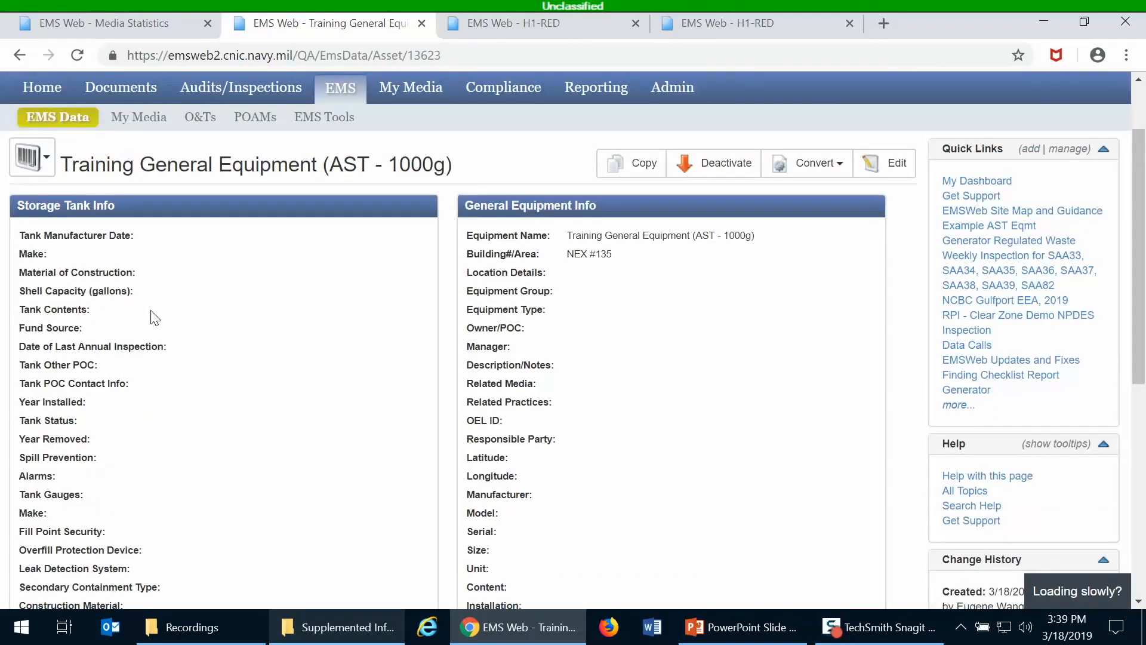
scroll(154, 311, down, 6)
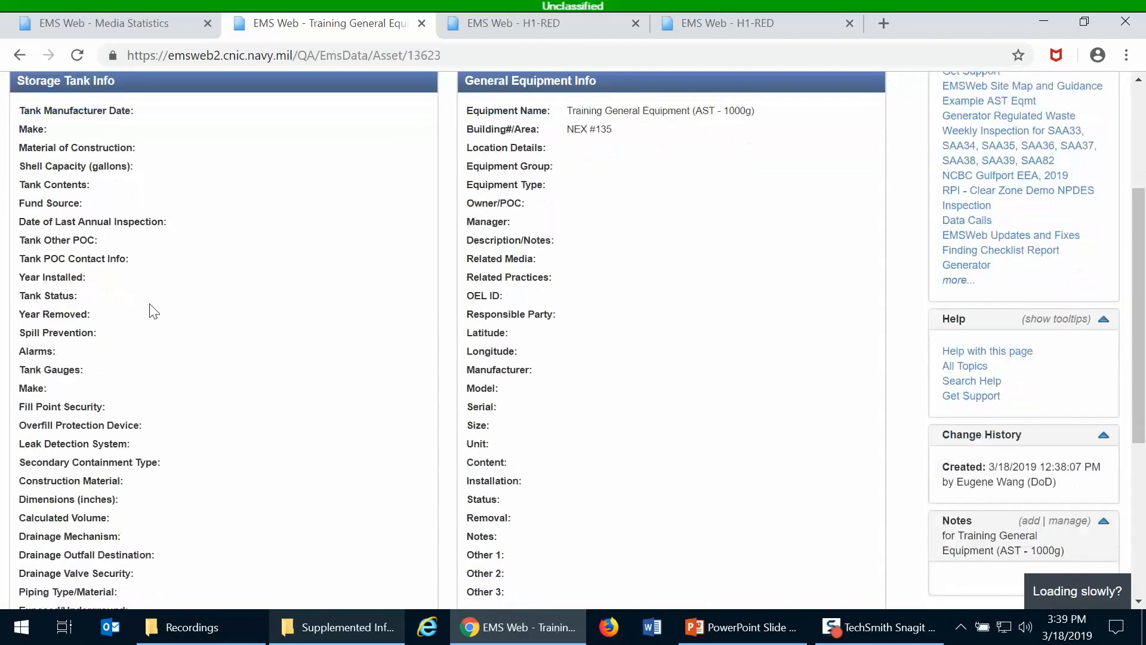
scroll(154, 311, up, 5)
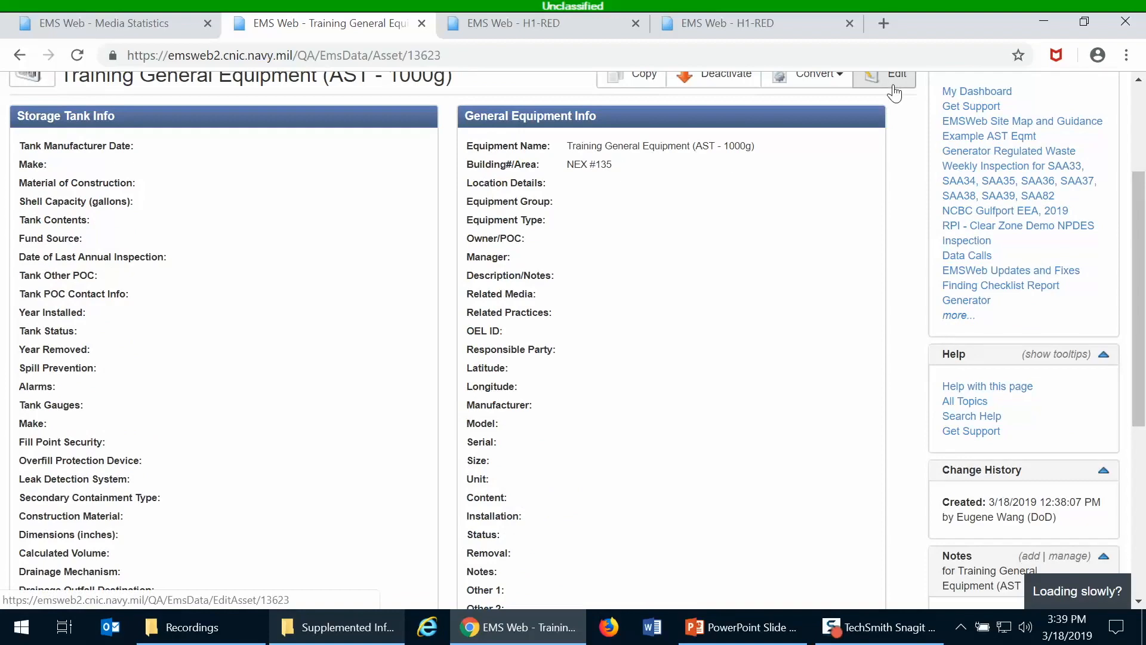
scroll(269, 341, up, 2)
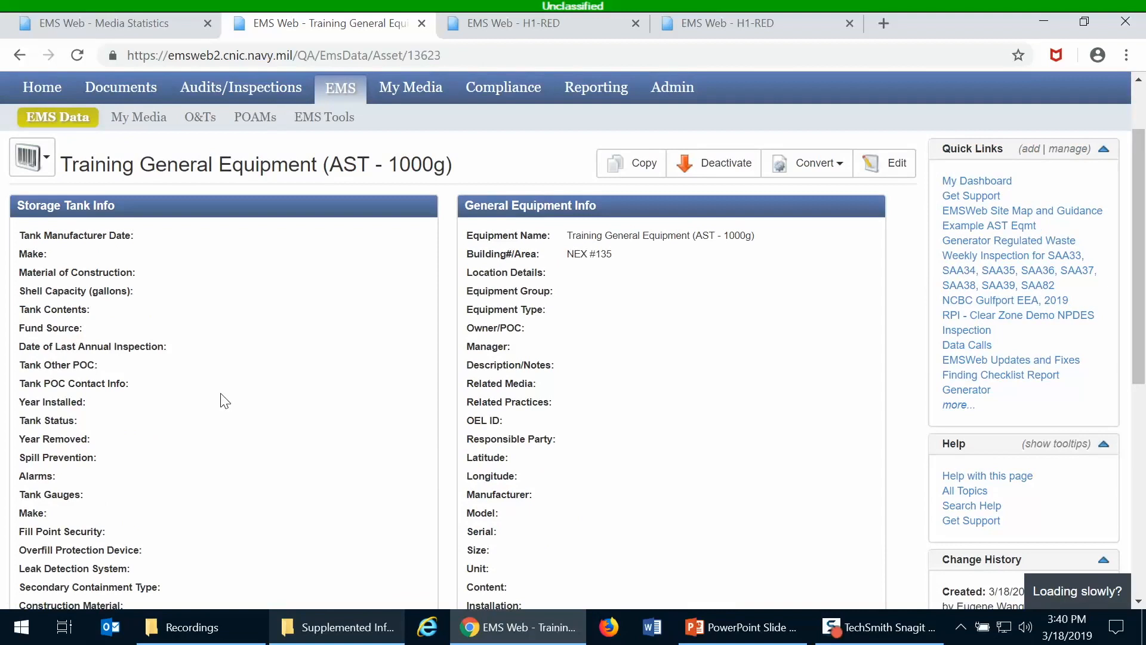
click(819, 171)
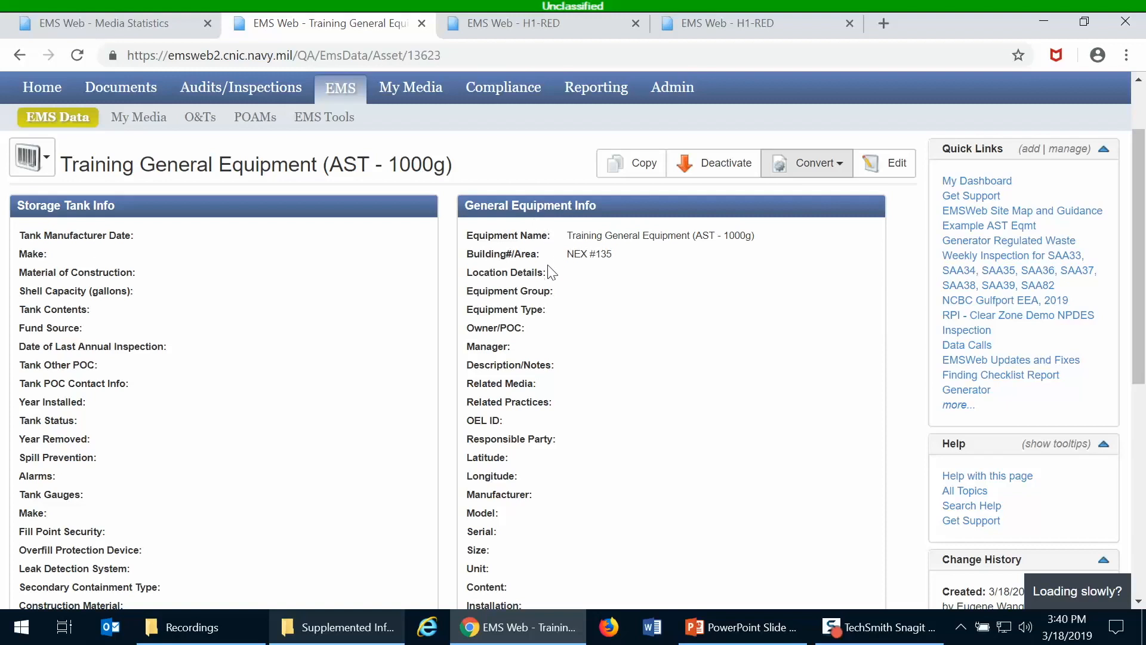
Step: Open the Example Permit Name record from the permits list and review its permit information and related items
mouse_move(57, 117)
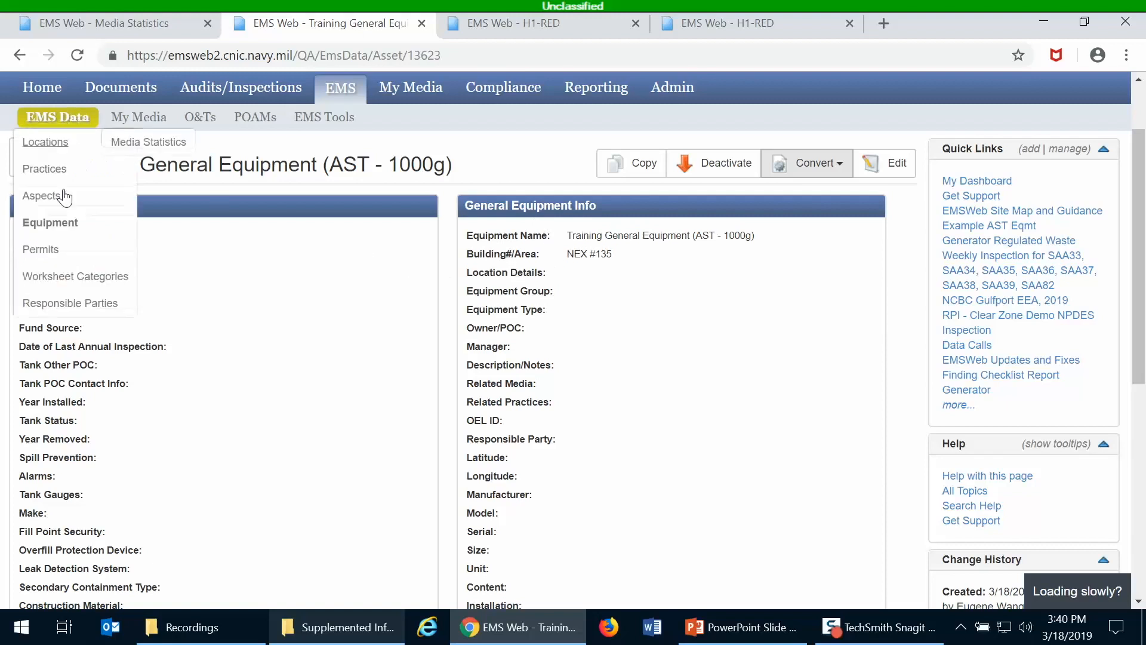
click(52, 249)
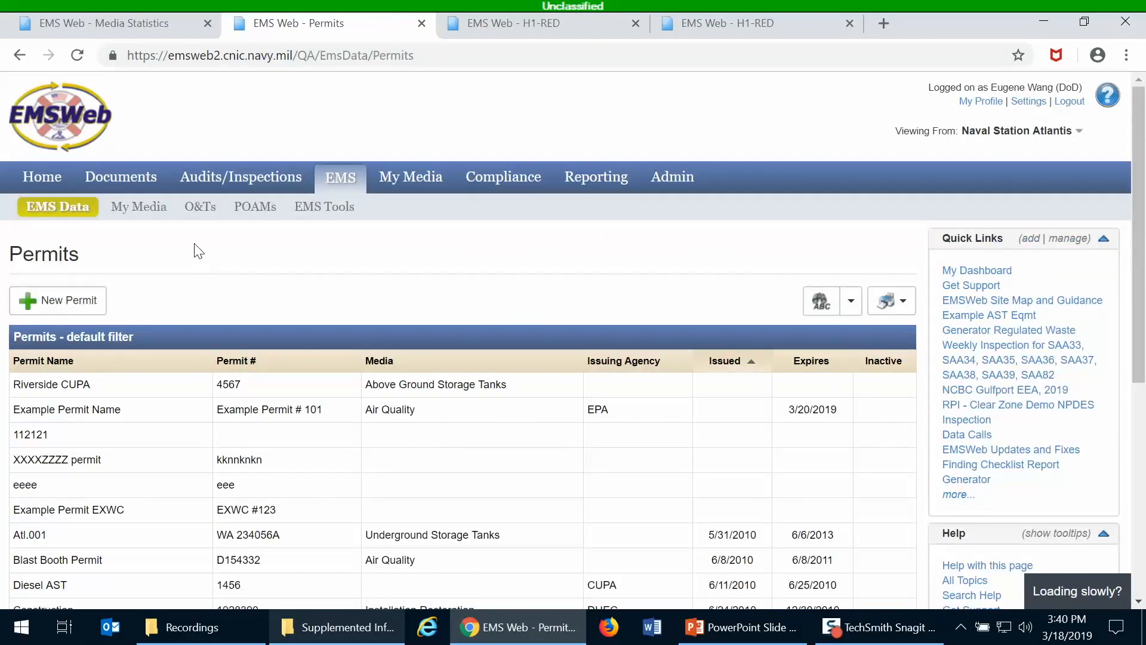
scroll(197, 250, down, 3)
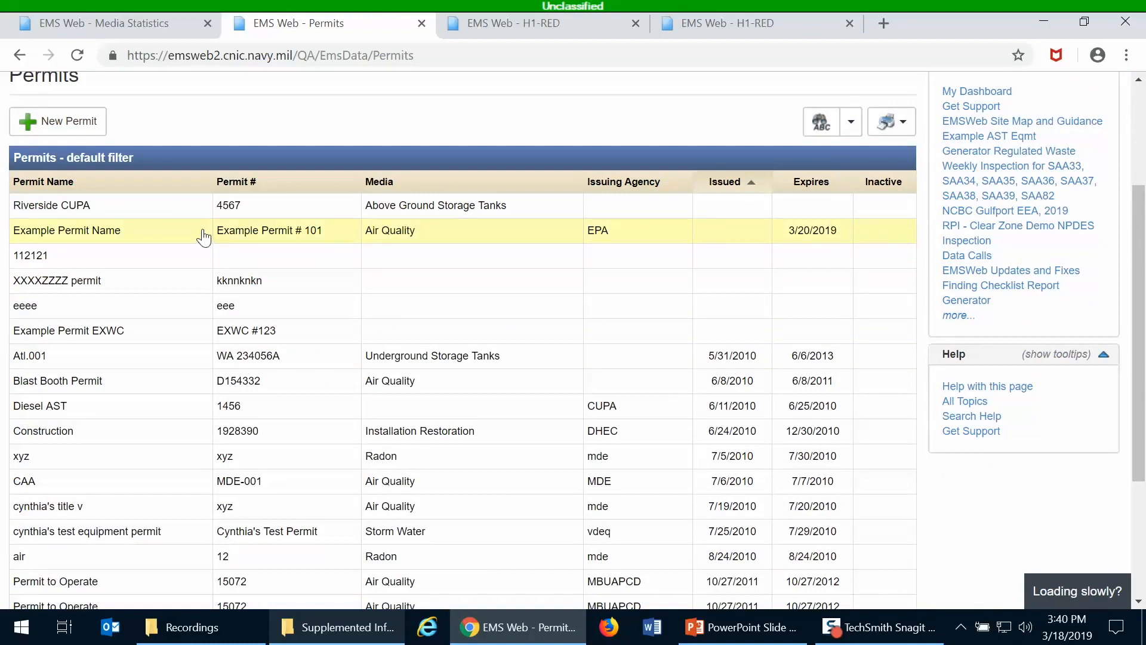
click(203, 233)
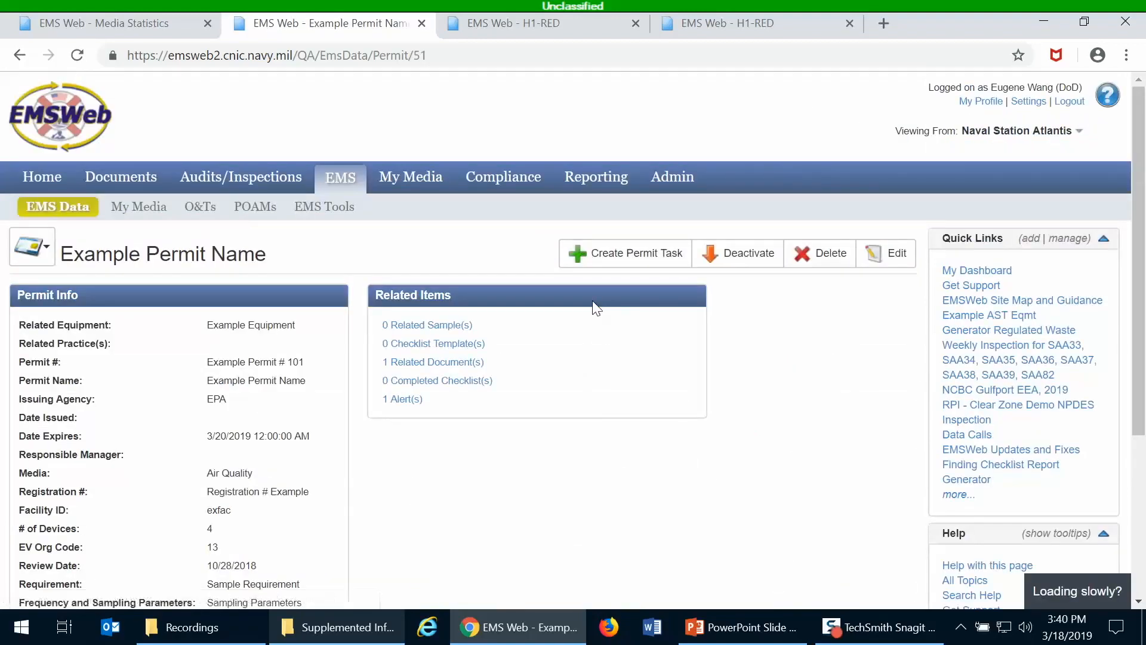
scroll(673, 423, down, 1)
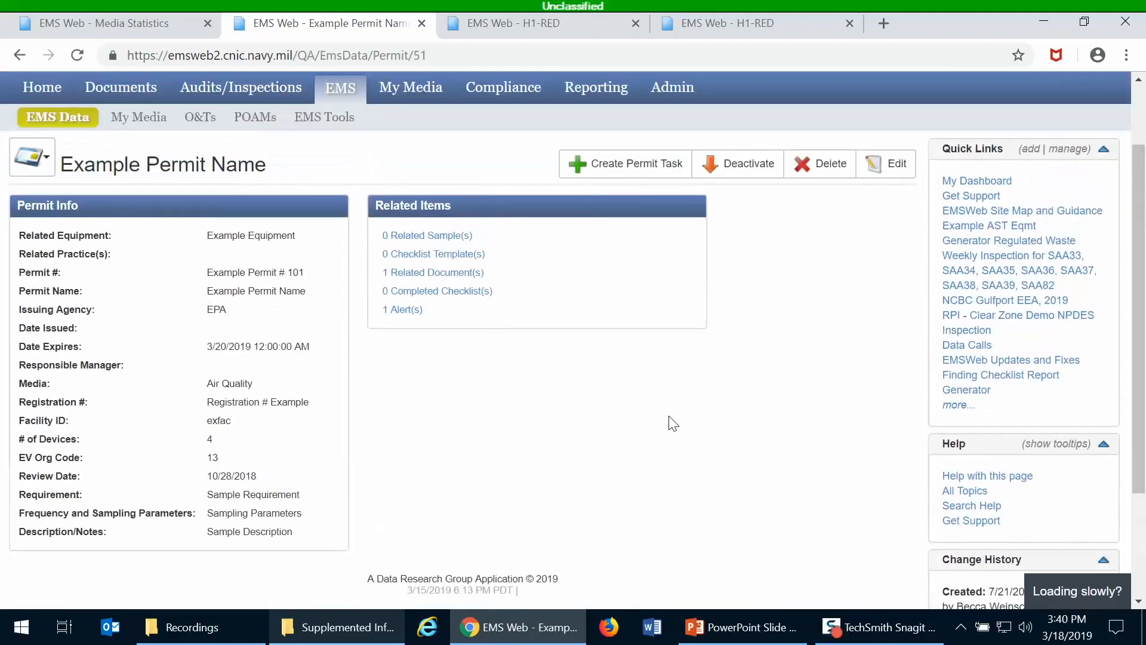
Step: Open the permit for editing, review its properties down to the review date, and save it without changing any values
click(885, 164)
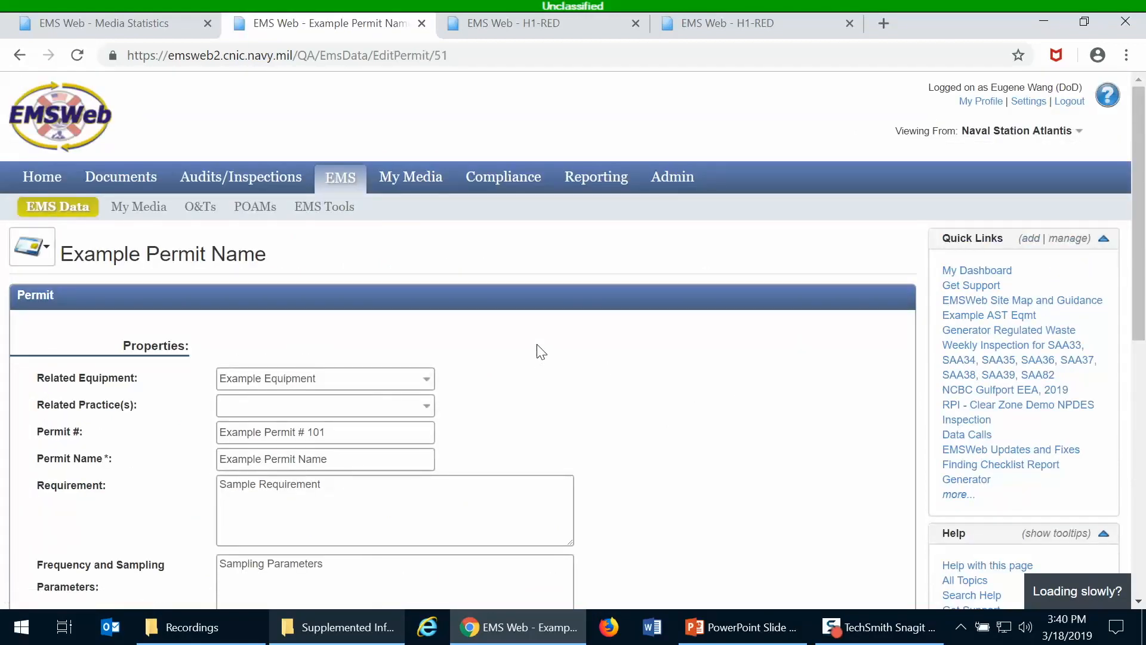
scroll(541, 352, down, 2)
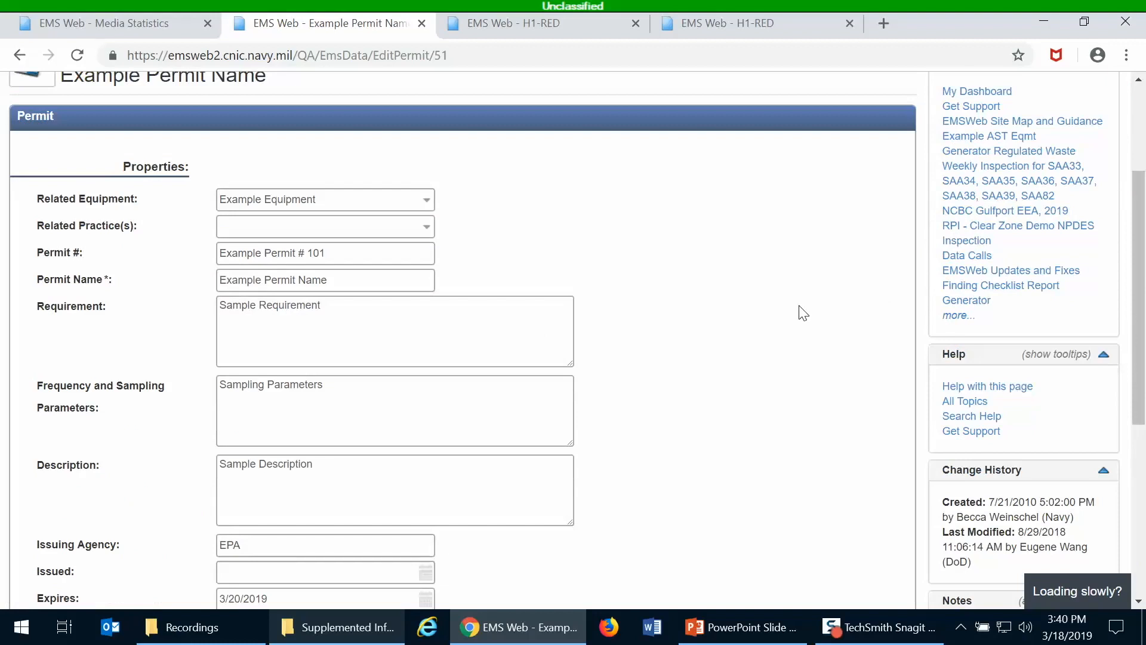
scroll(803, 312, up, 1)
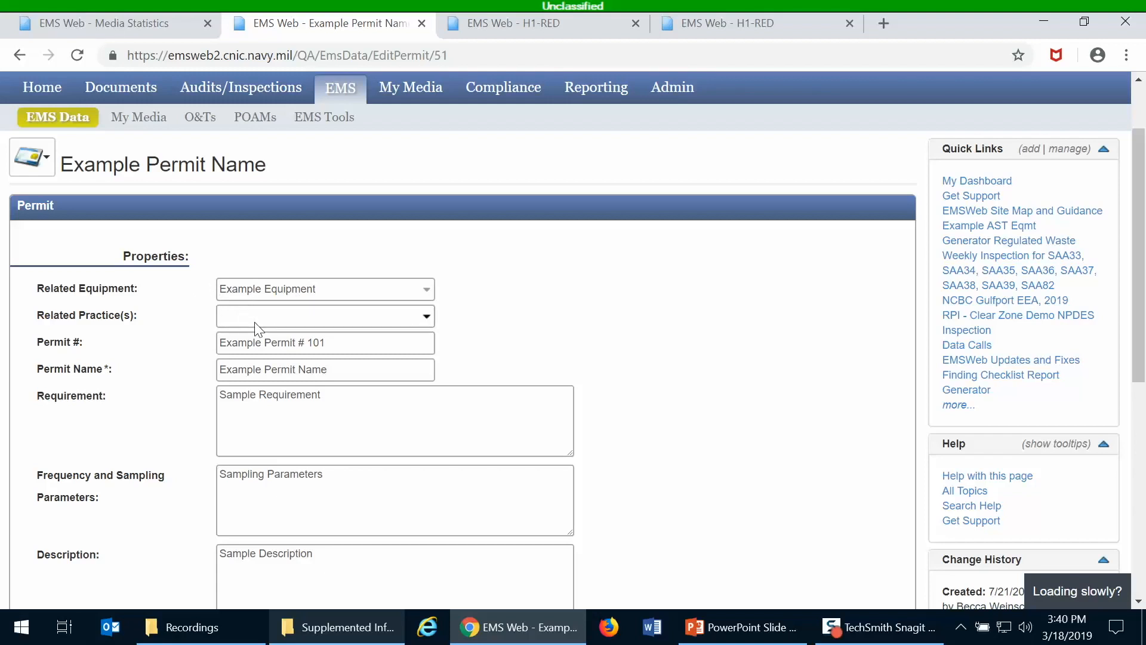
scroll(115, 350, down, 2)
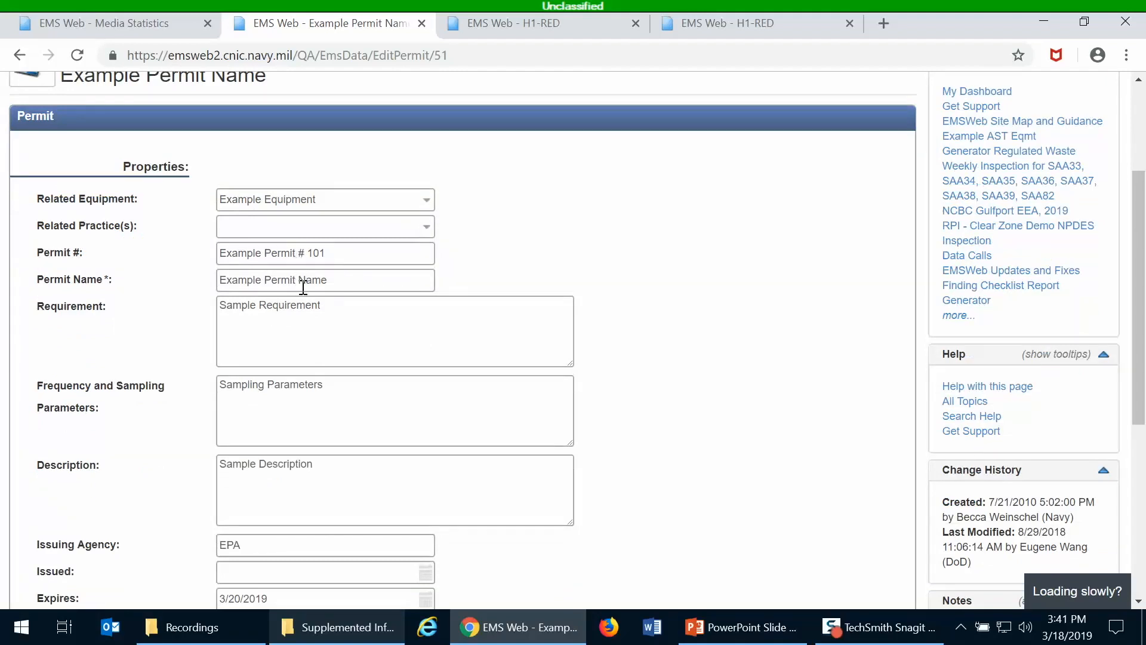
scroll(112, 352, down, 3)
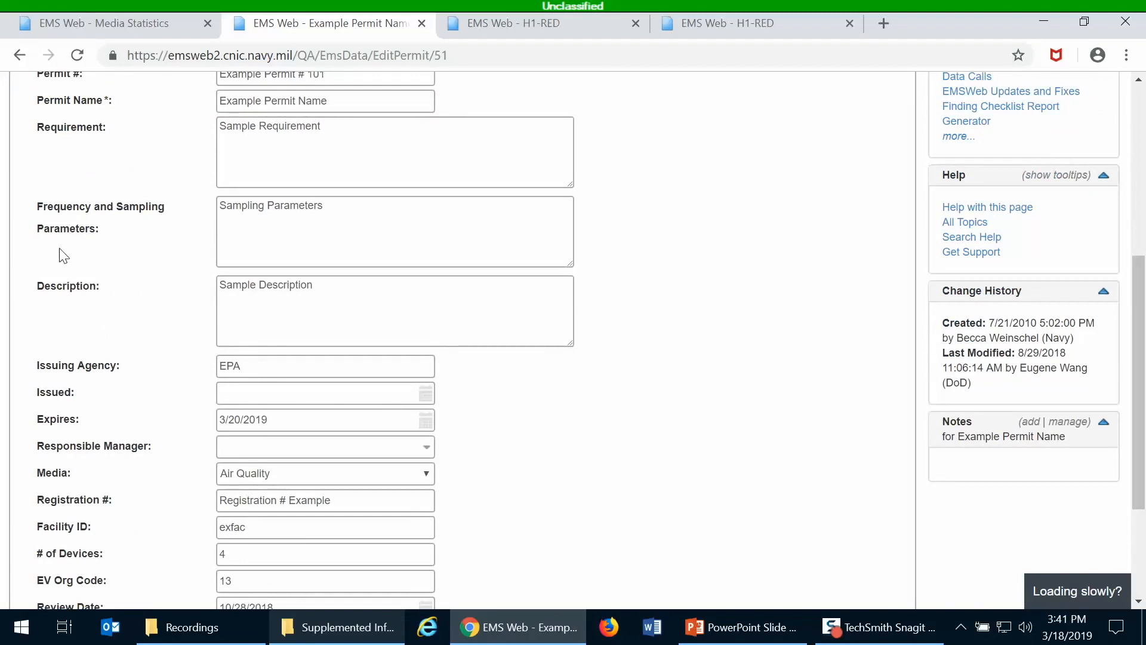
scroll(62, 254, down, 3)
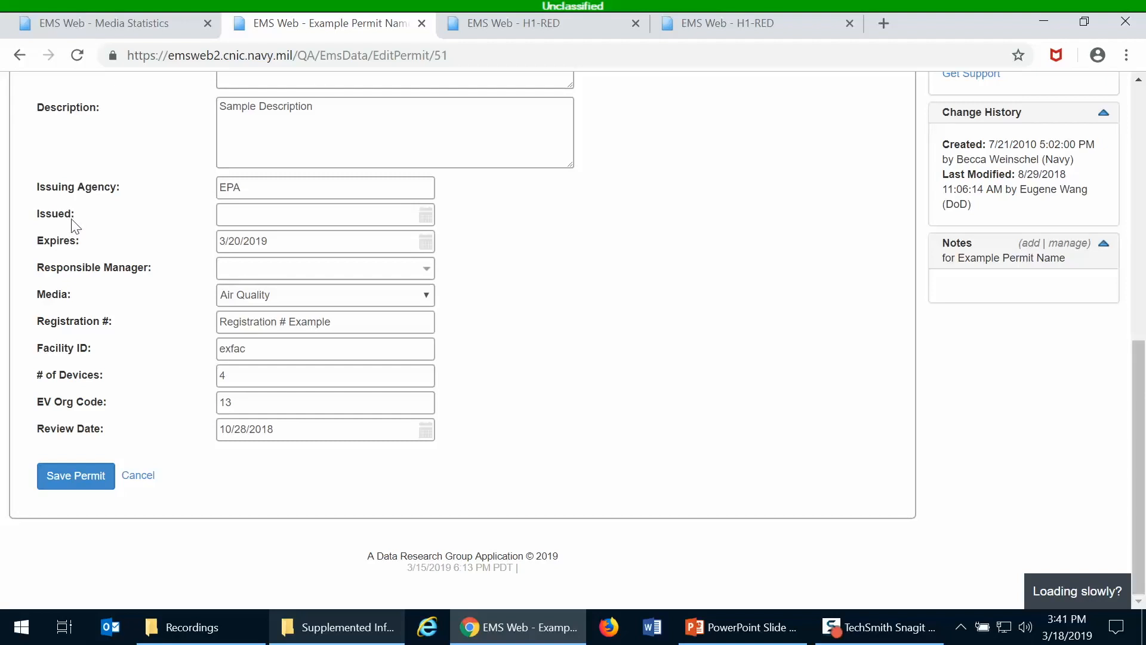
click(87, 485)
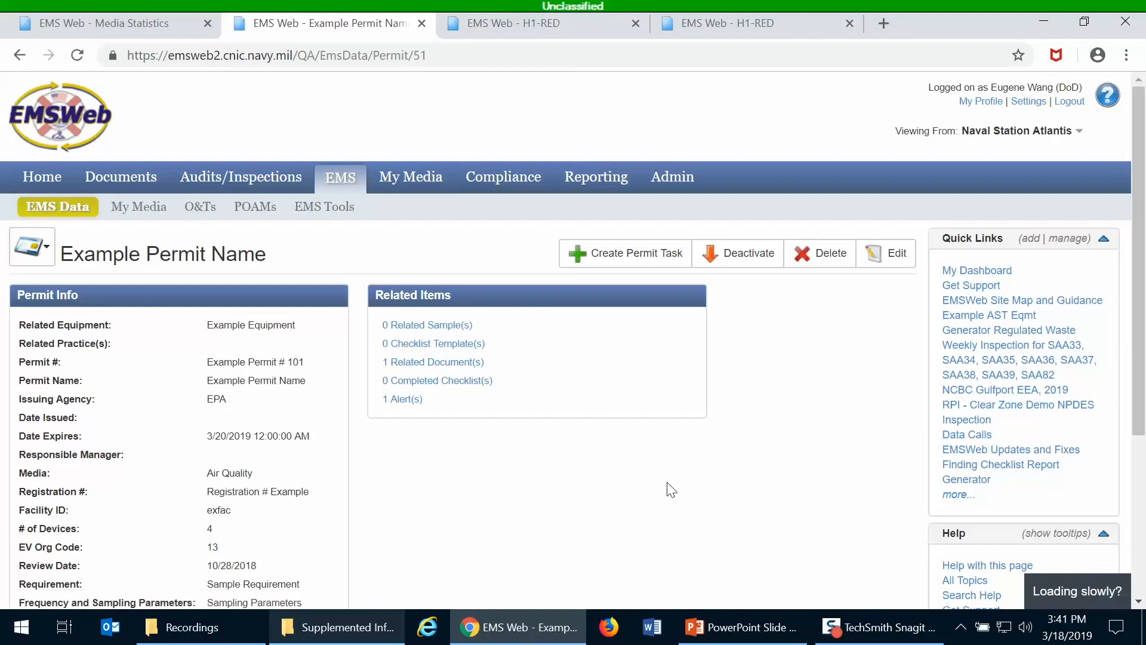
Step: Open the alert related to Example Permit Name for editing
scroll(671, 489, down, 1)
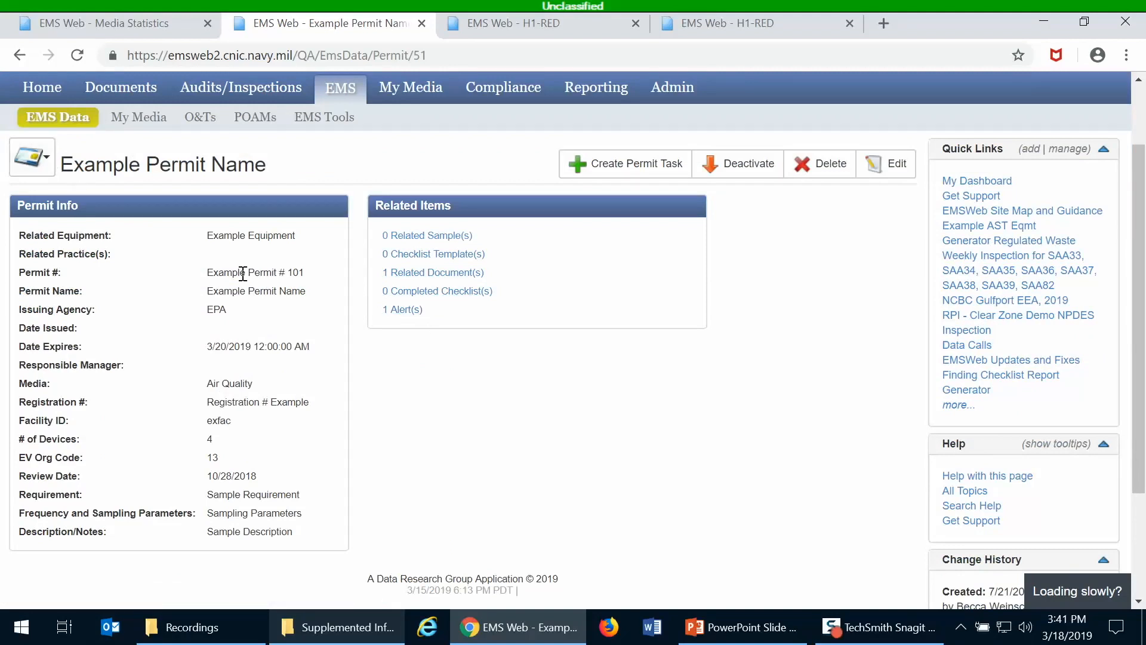
click(401, 309)
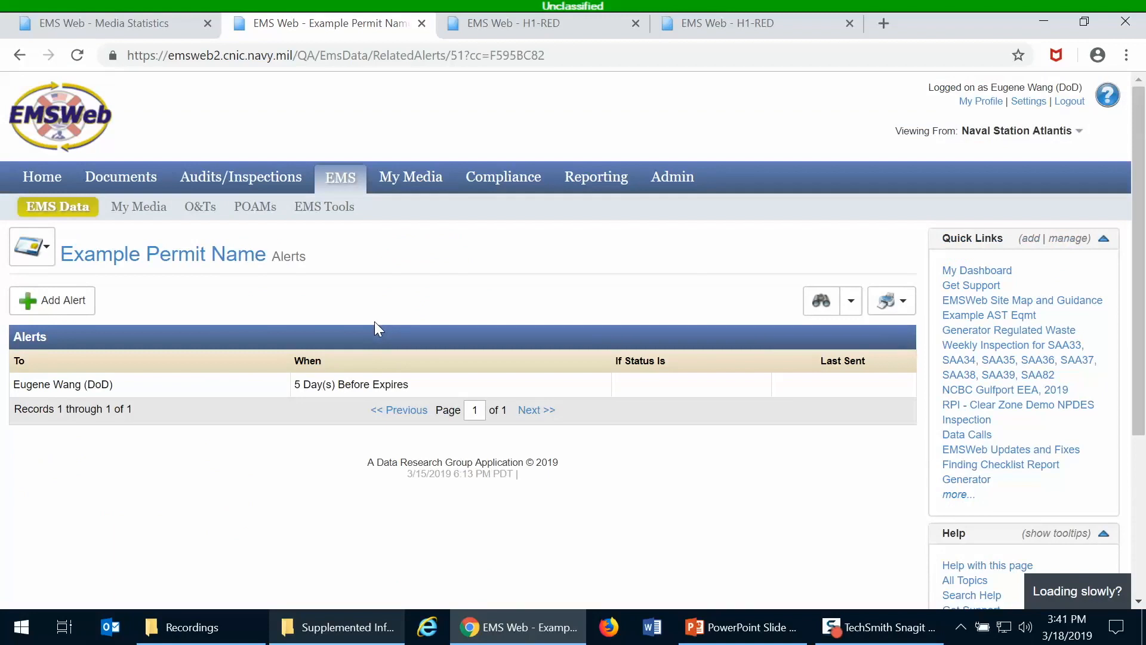
click(320, 394)
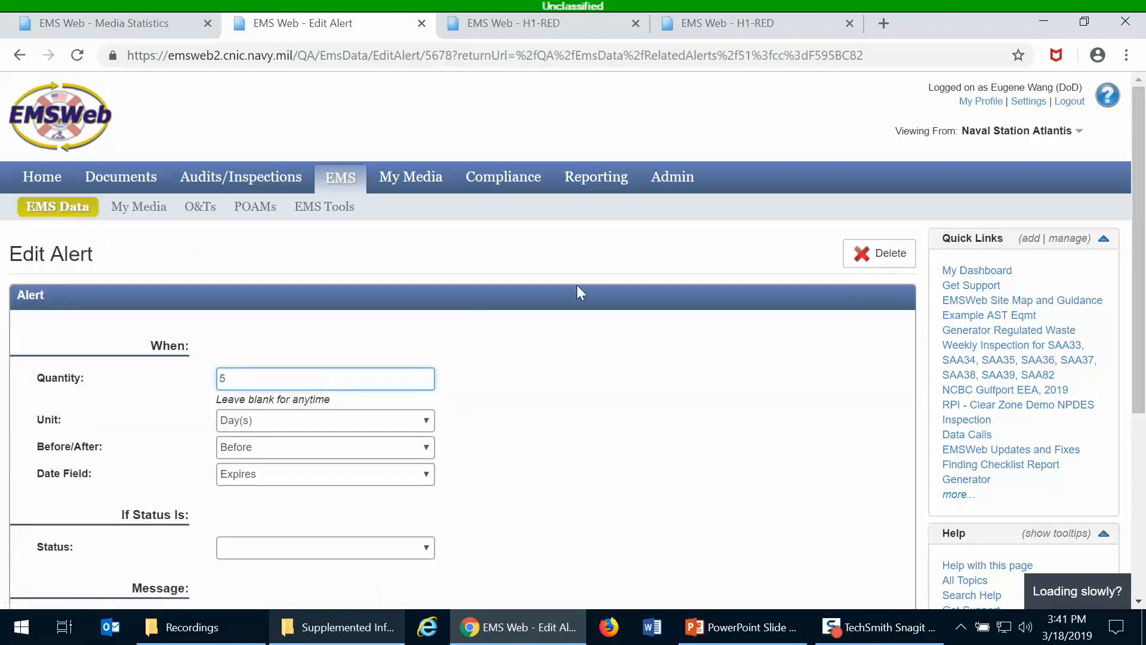
Step: Review the available options for the alert's unit, date field and status, keeping Day(s), Expires and a blank status
scroll(576, 284, down, 3)
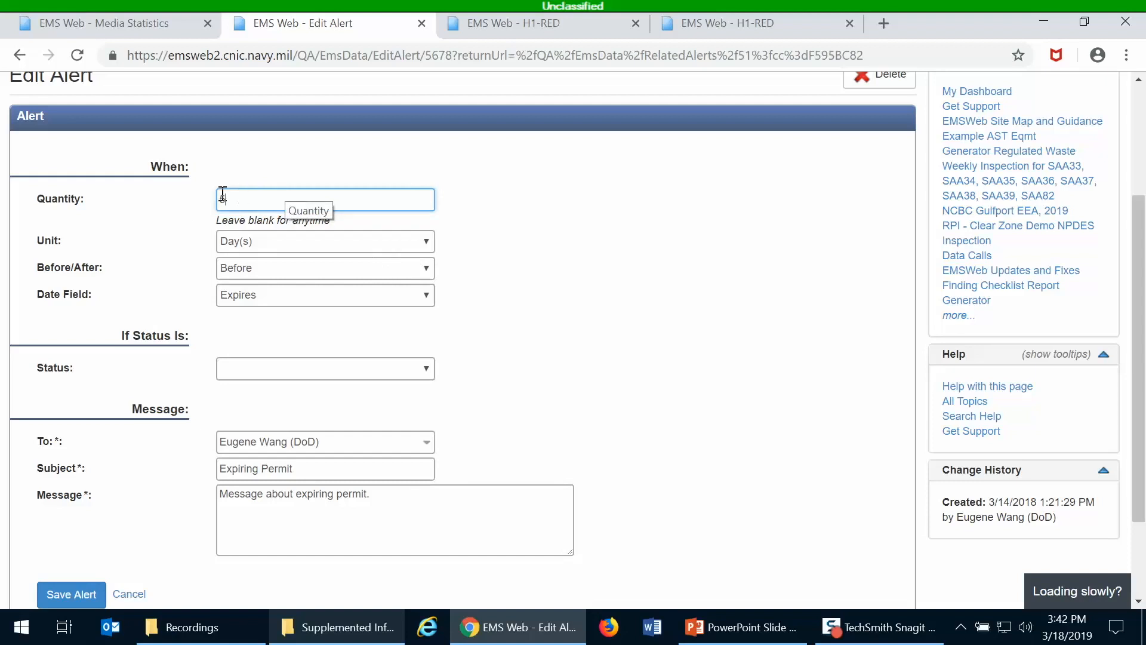
click(428, 242)
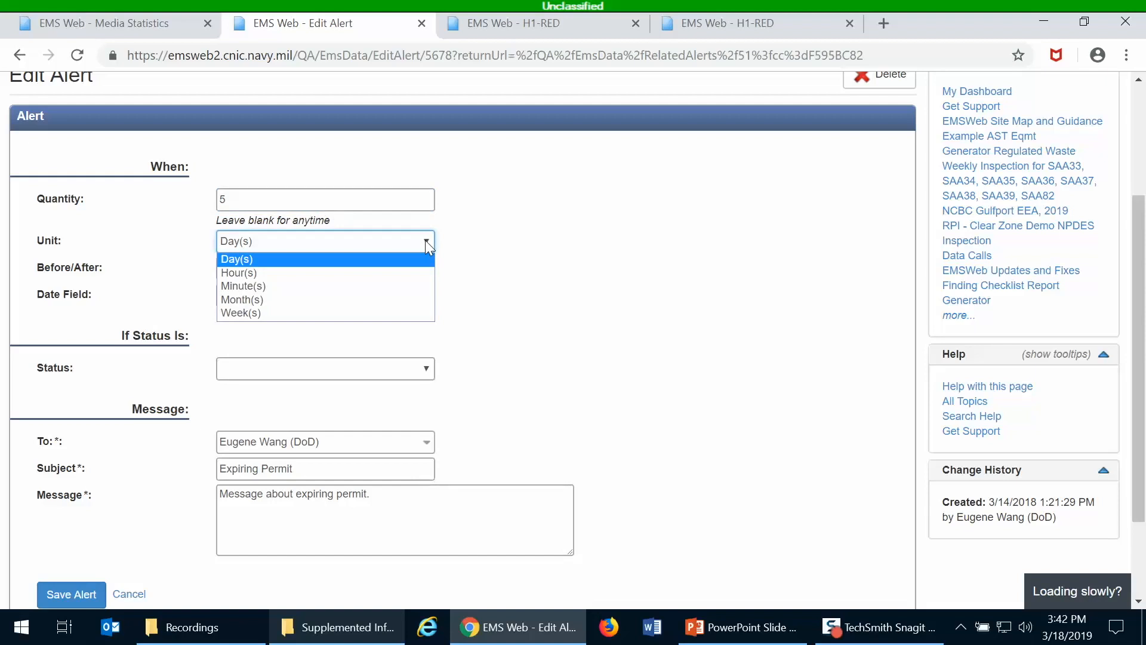
click(428, 241)
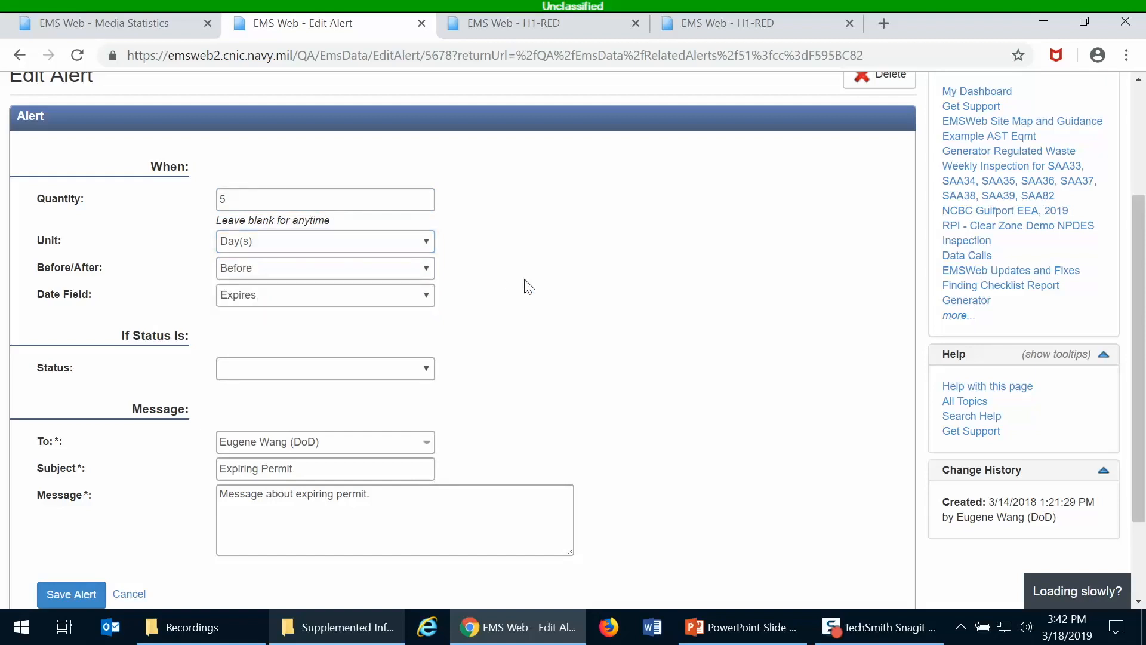
click(387, 295)
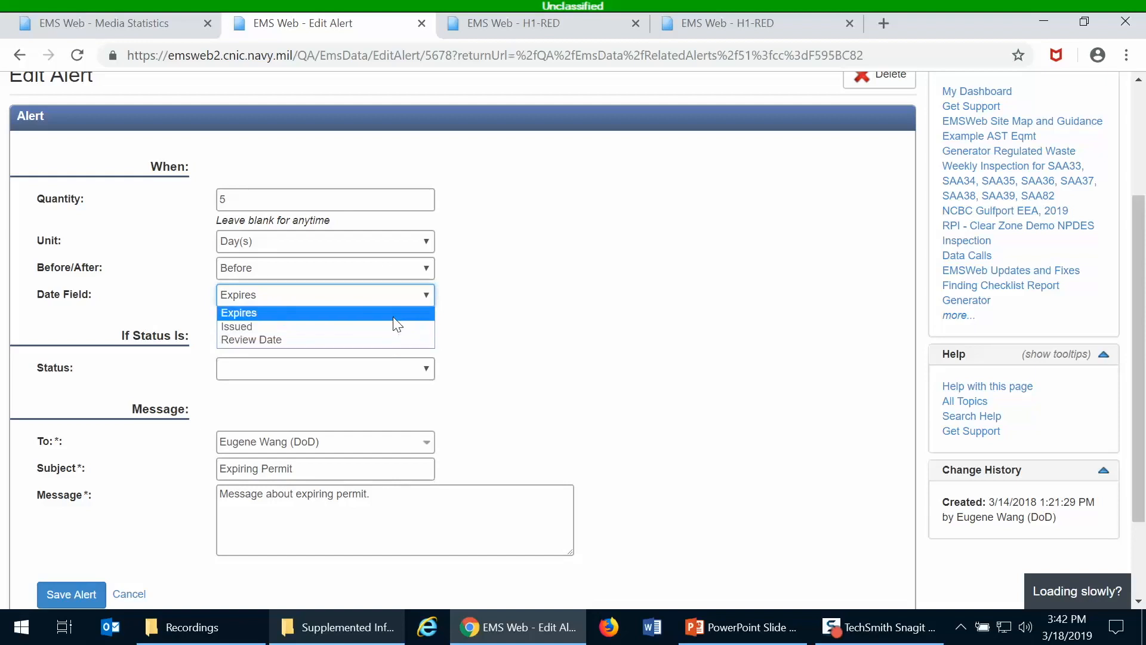
click(392, 316)
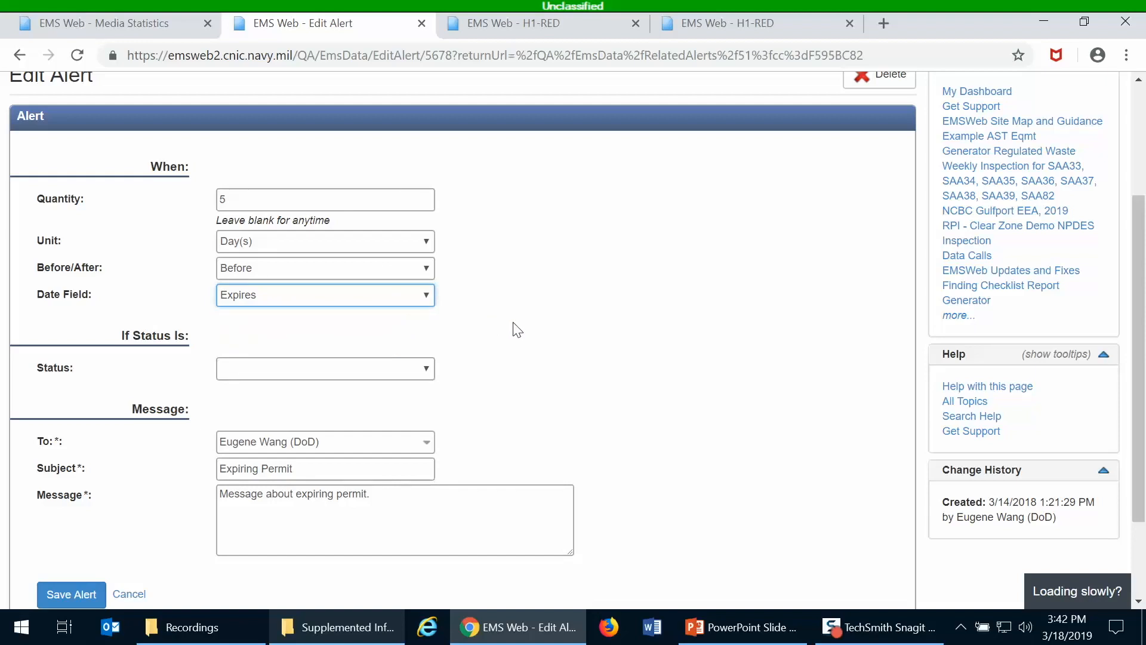
scroll(517, 330, down, 1)
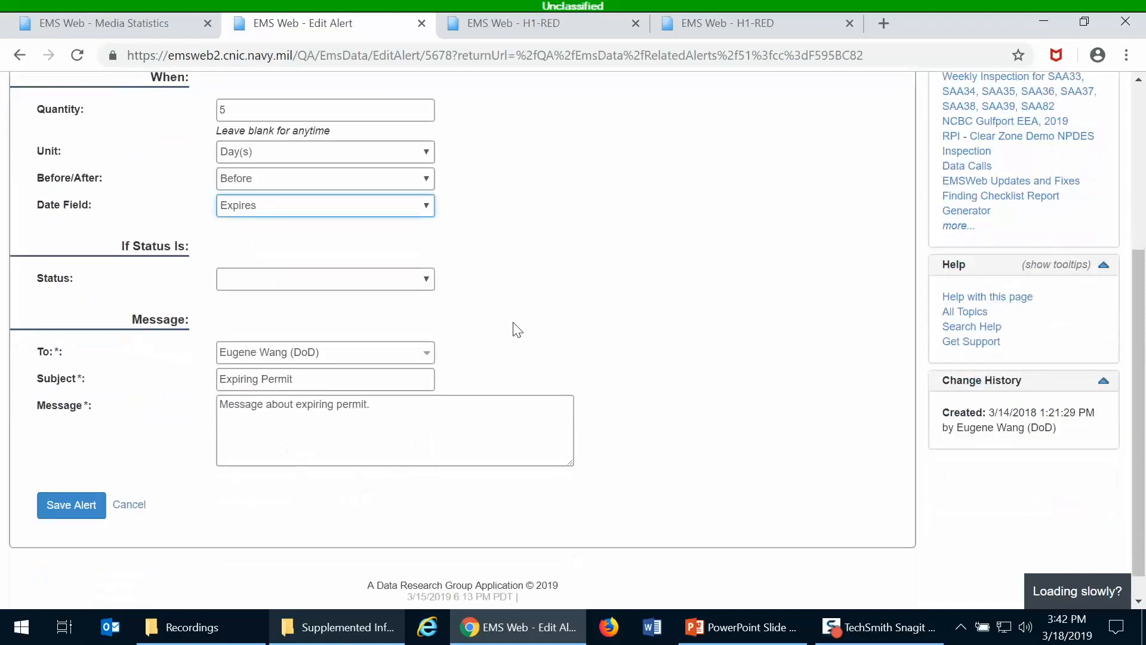
click(385, 284)
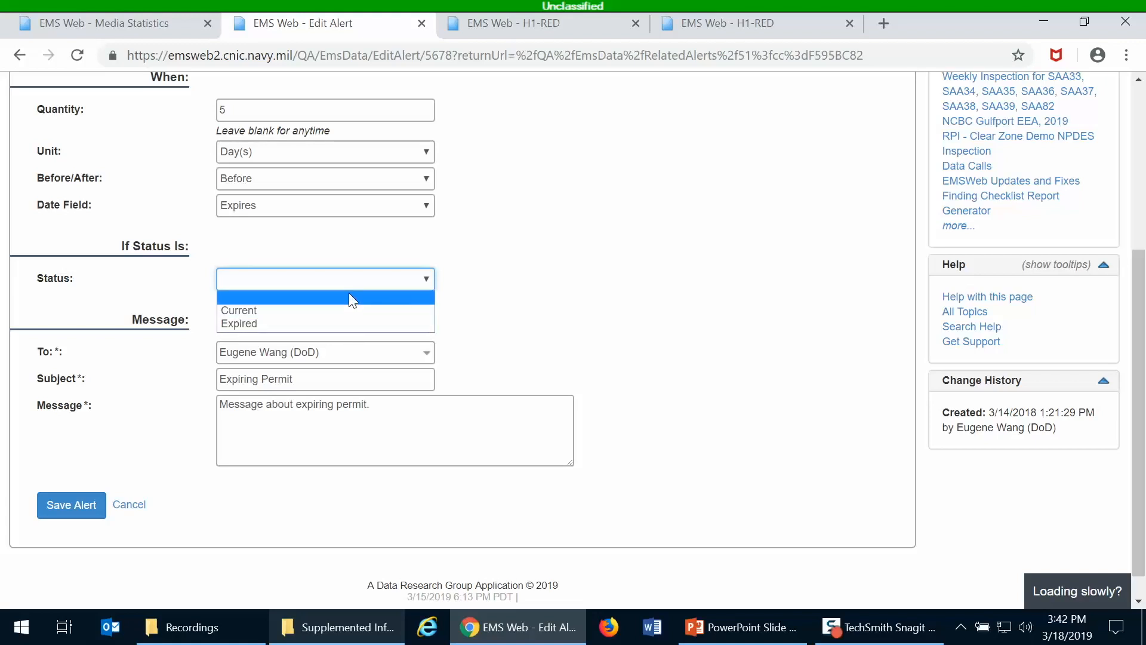
click(512, 289)
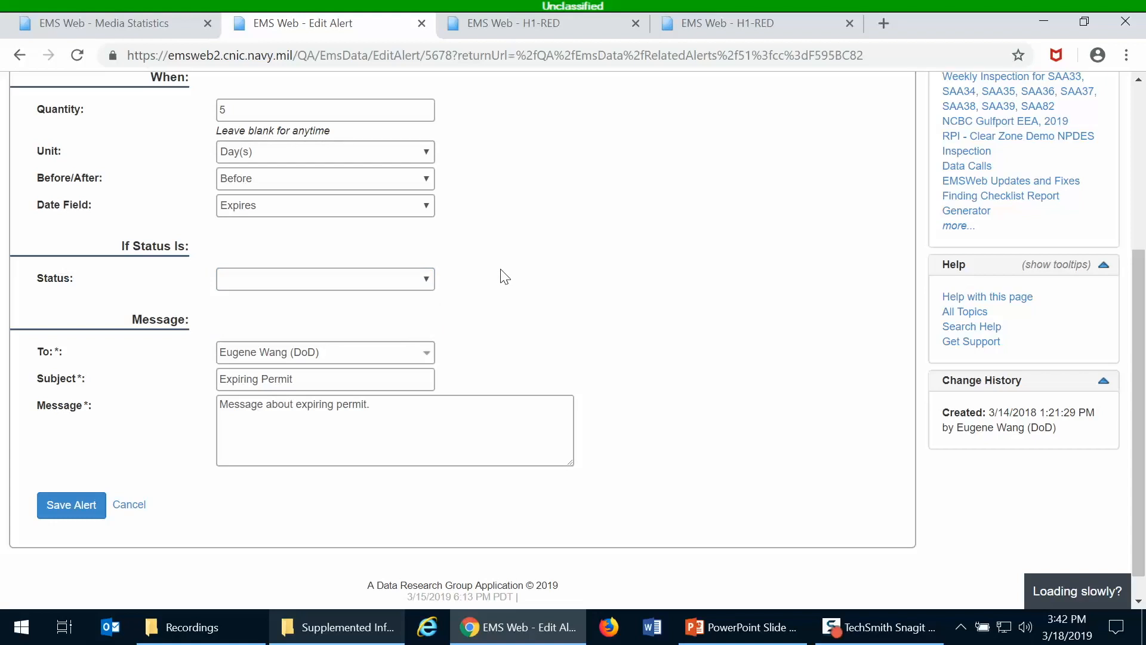
scroll(505, 276, down, 1)
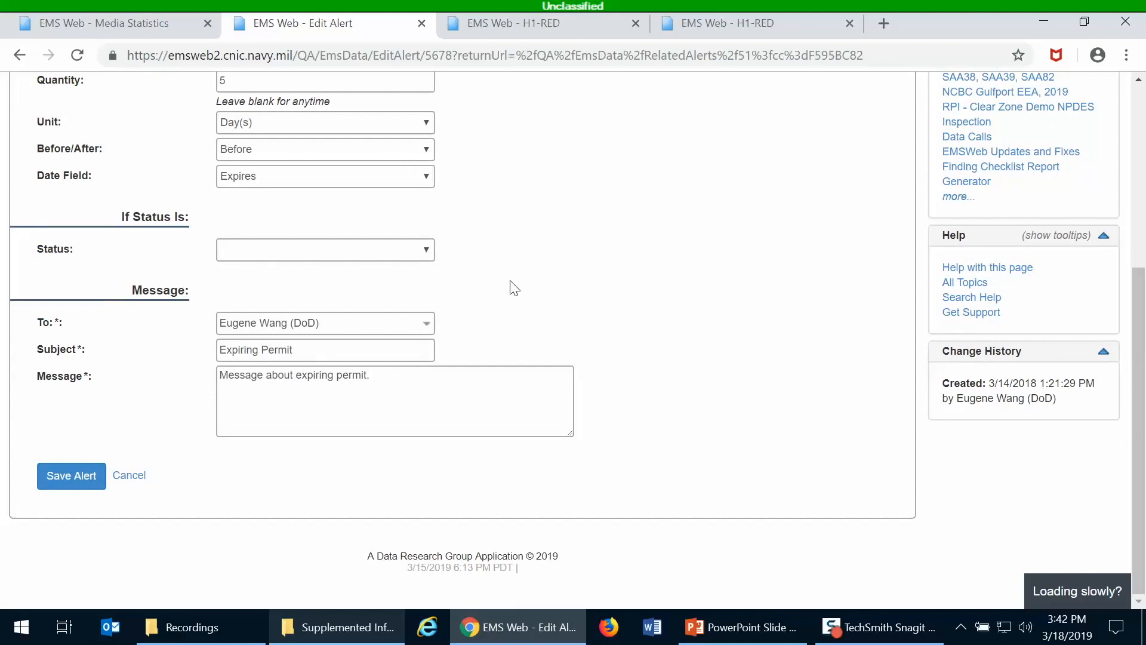
Step: Add Atlantis Auditor to the alert's recipients and save the alert
click(287, 328)
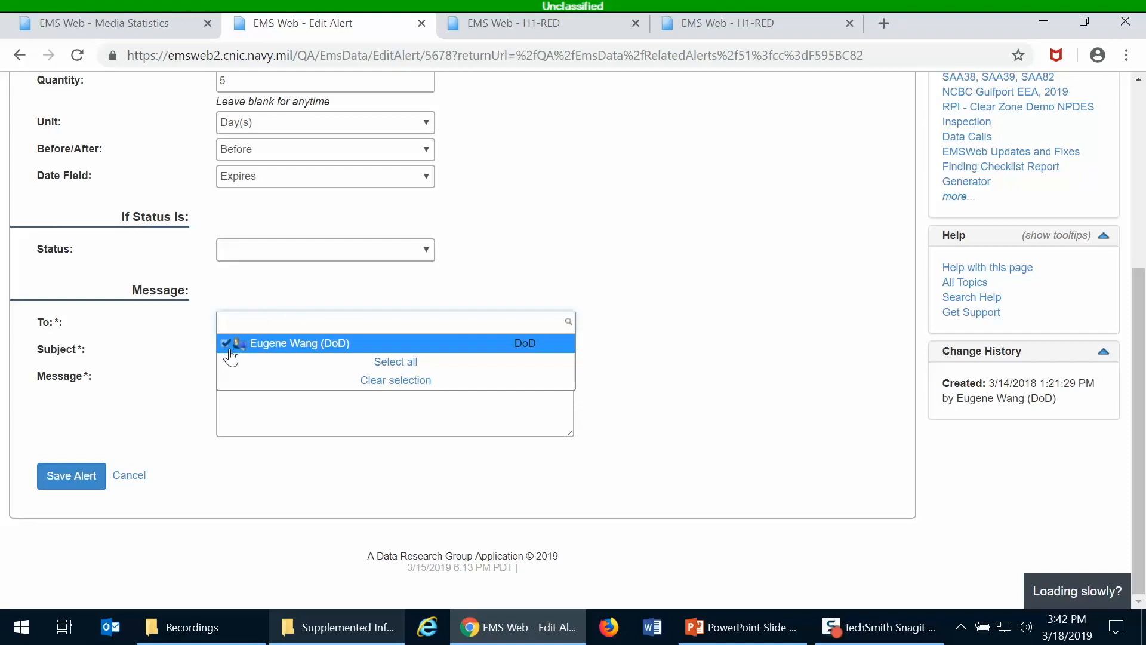
text(wang)
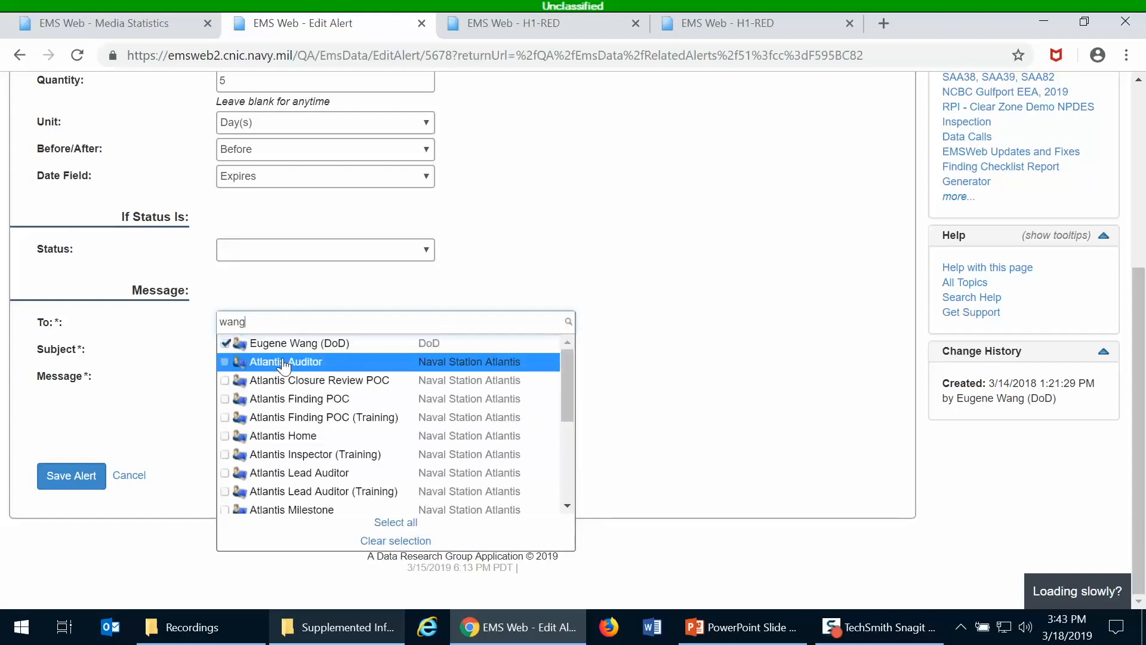
click(226, 362)
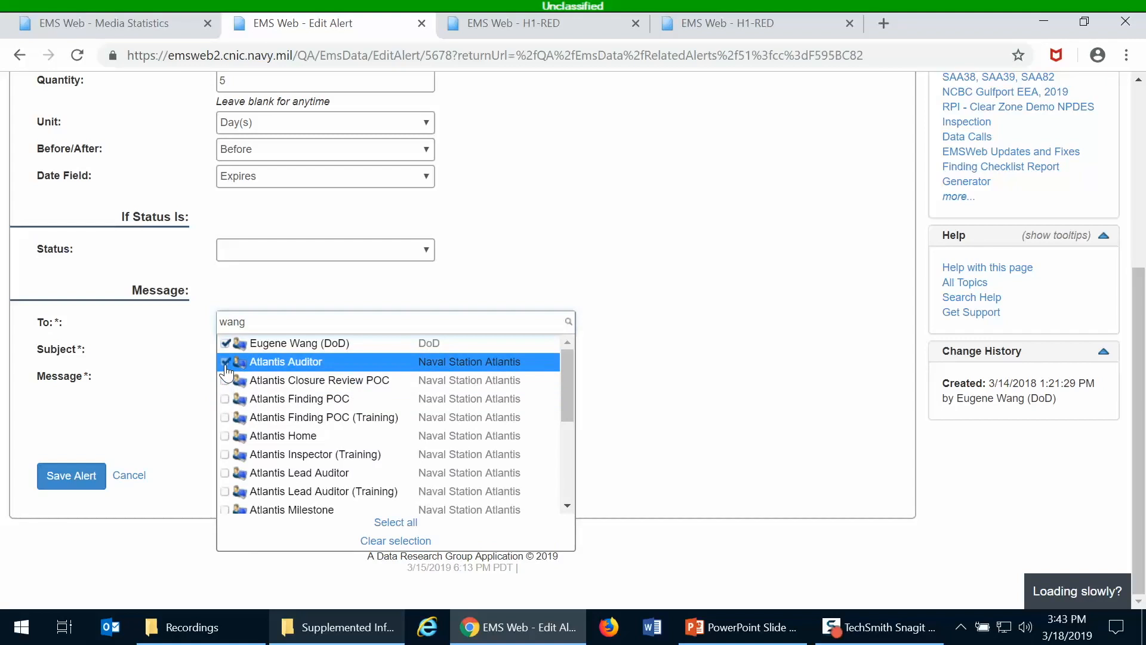
click(696, 393)
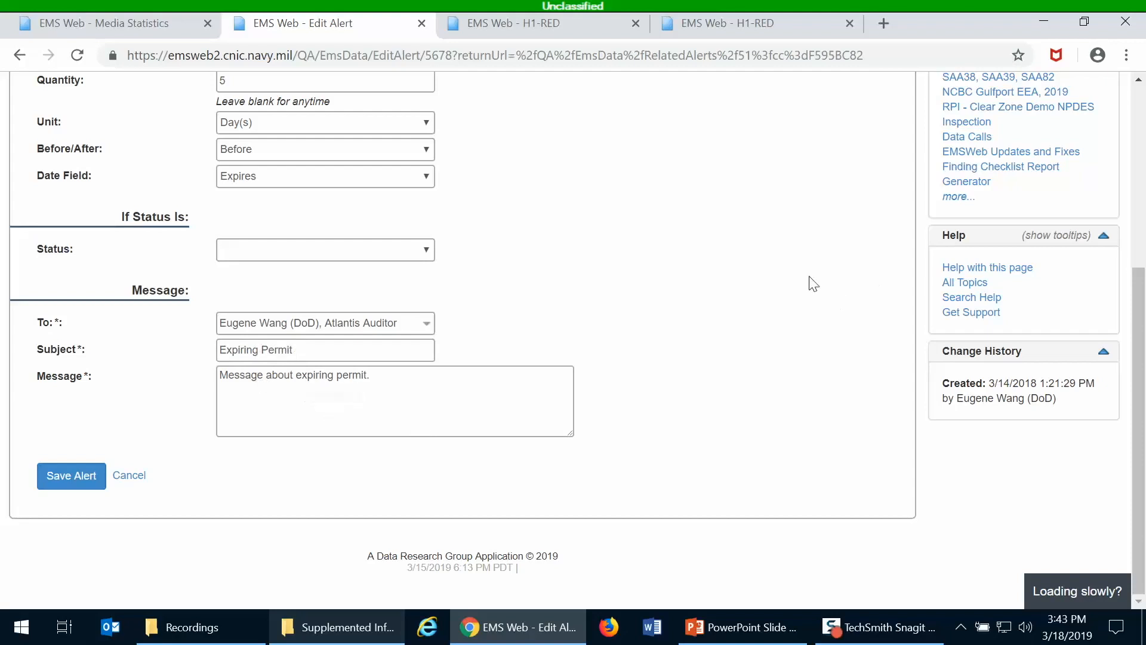
scroll(733, 367, up, 2)
scroll(733, 367, up, 2)
scroll(732, 363, down, 2)
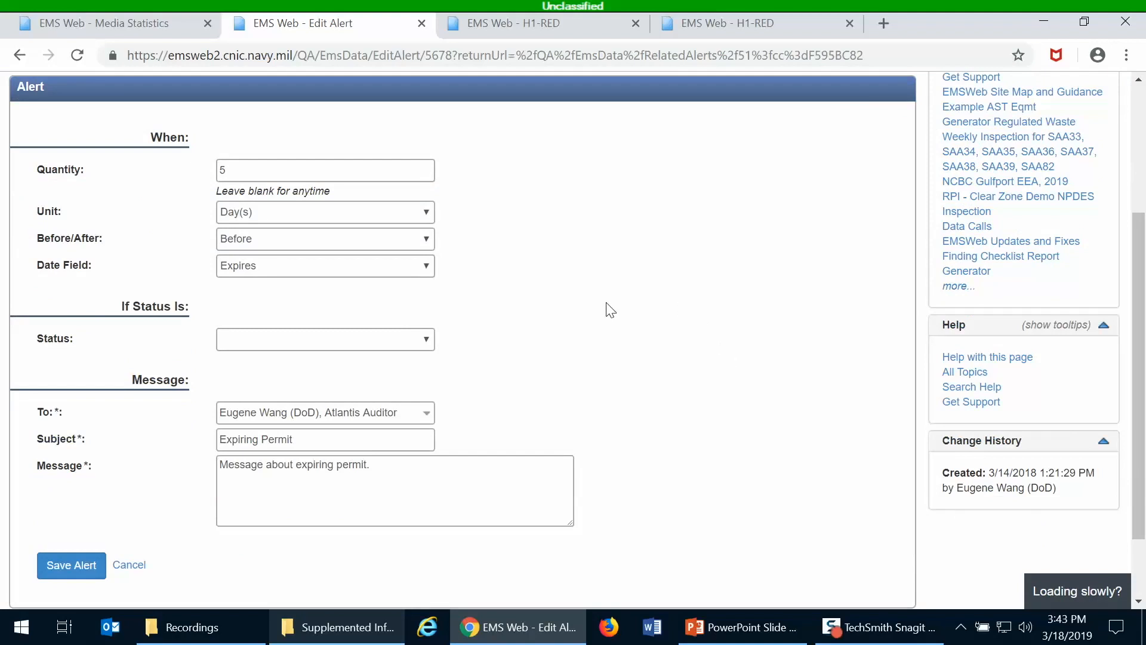
click(48, 570)
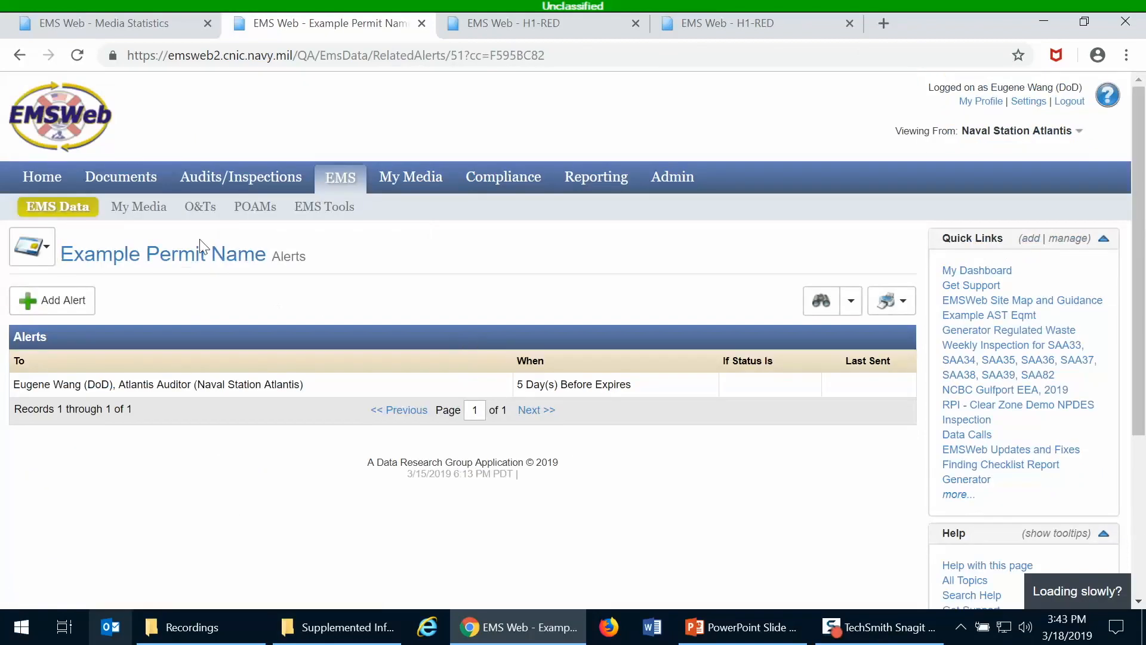
Step: Start a new responsible party for Naval Station Atlantis named Example Training RP, leaving its type blank
mouse_move(70, 221)
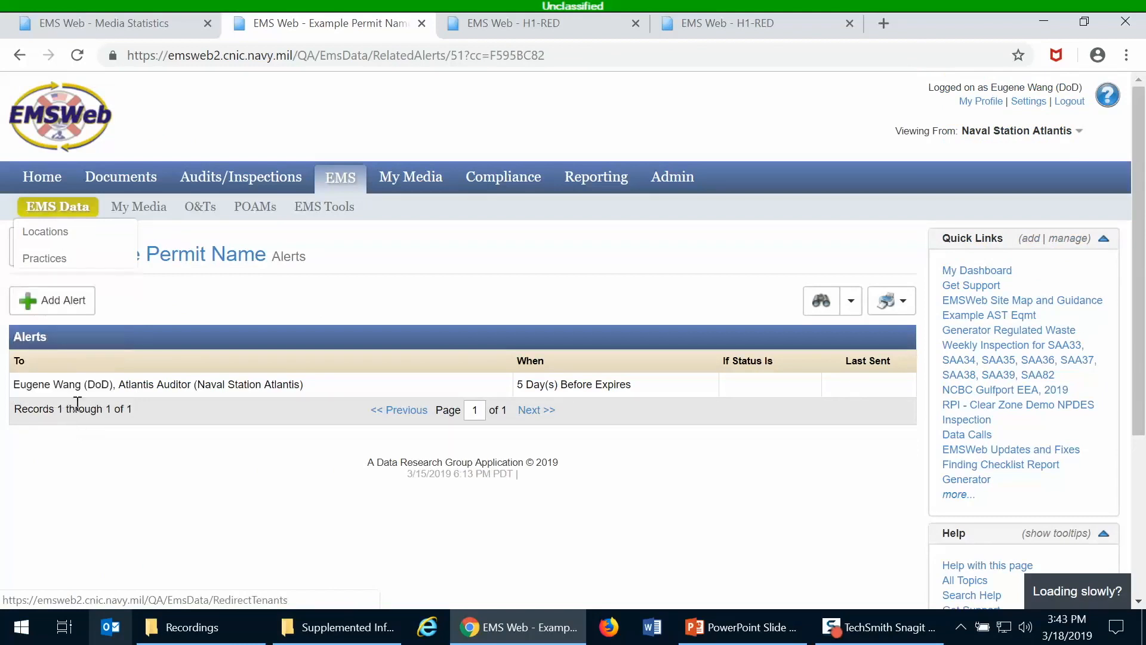
mouse_move(36, 216)
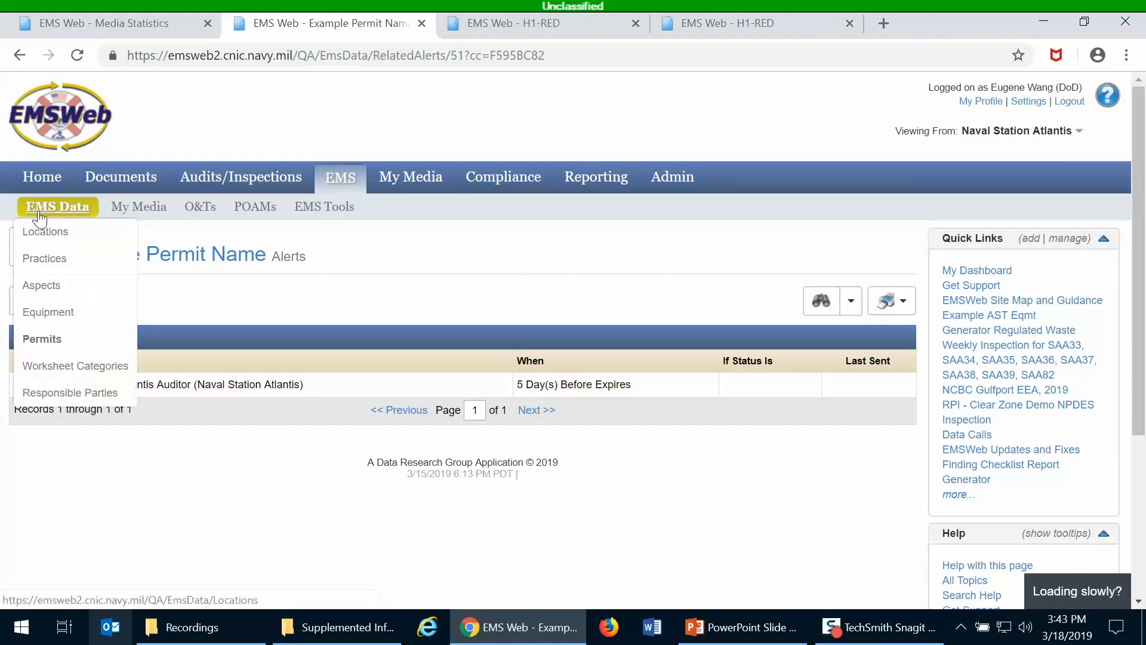
click(71, 394)
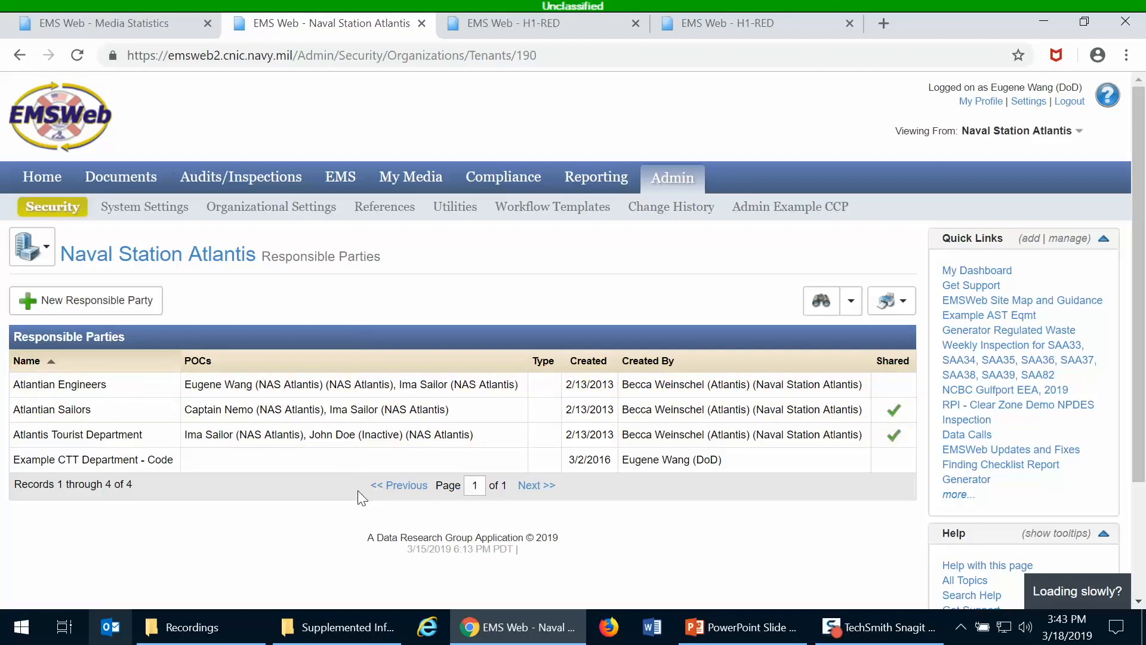
click(98, 303)
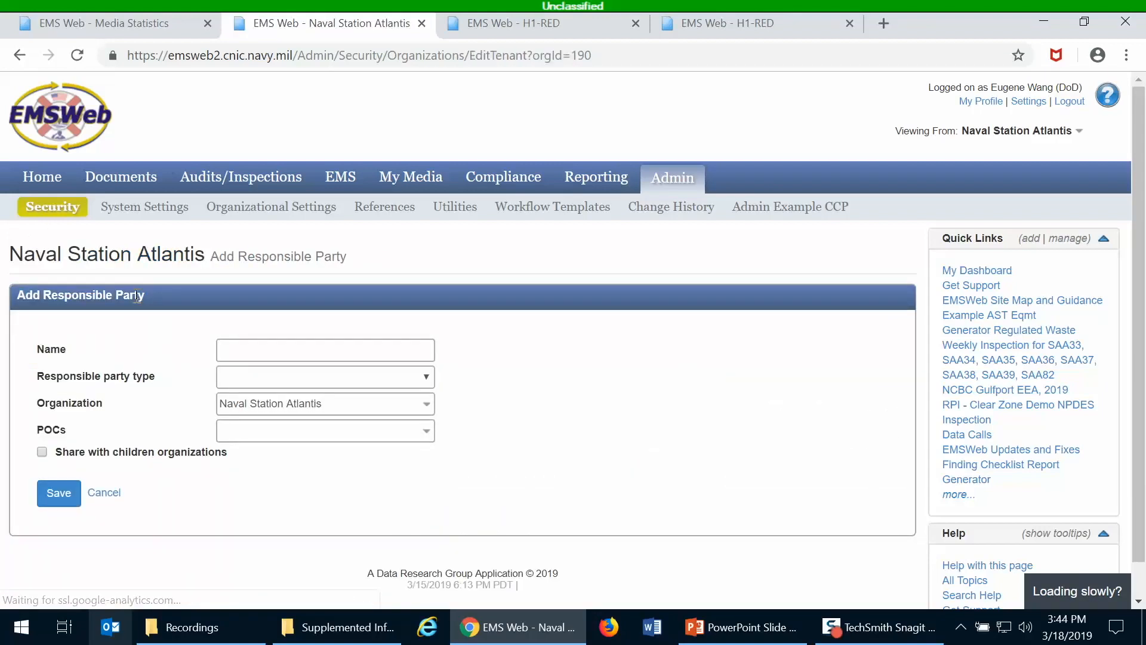
click(241, 348)
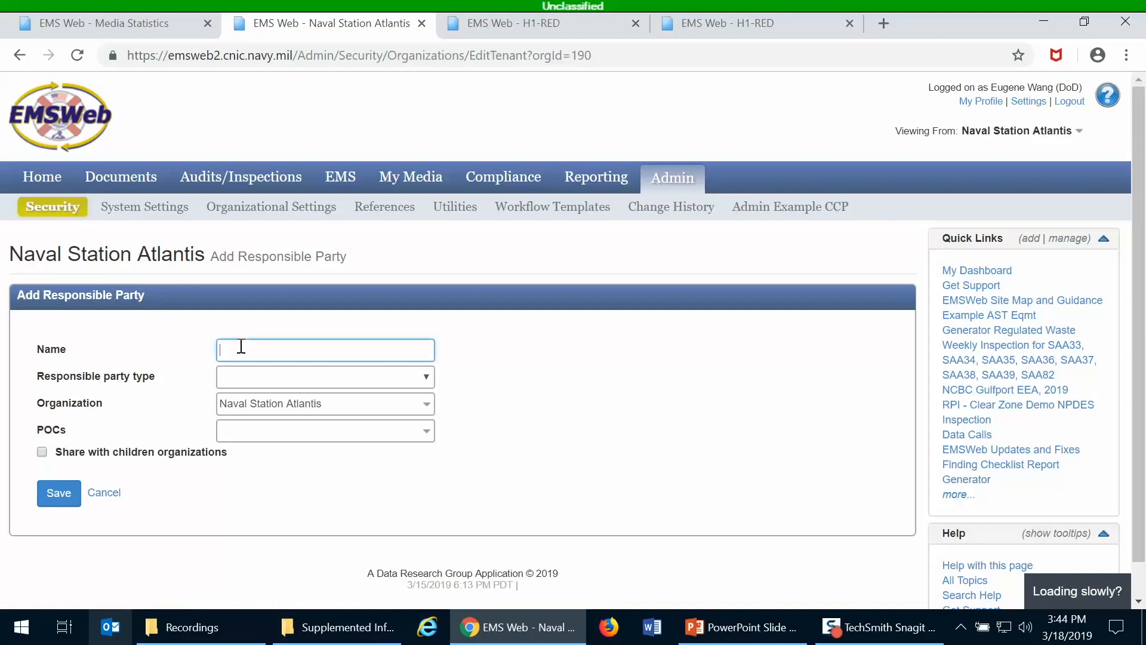
text(Example Training Rp)
key(BackSpace)
text(P)
click(247, 382)
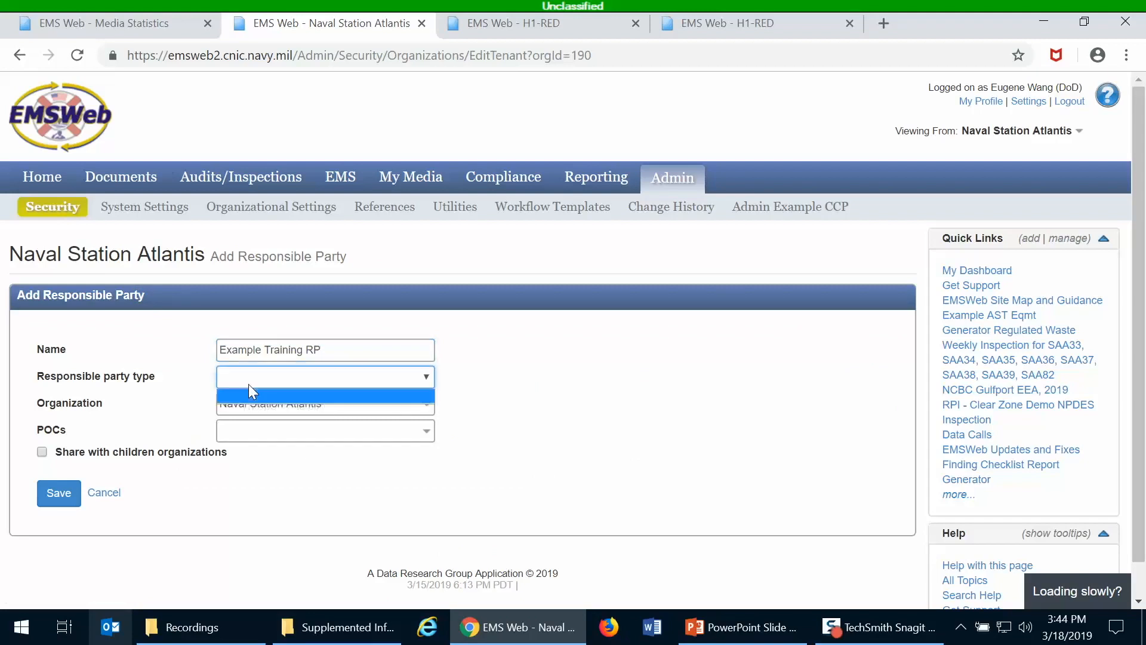
click(479, 410)
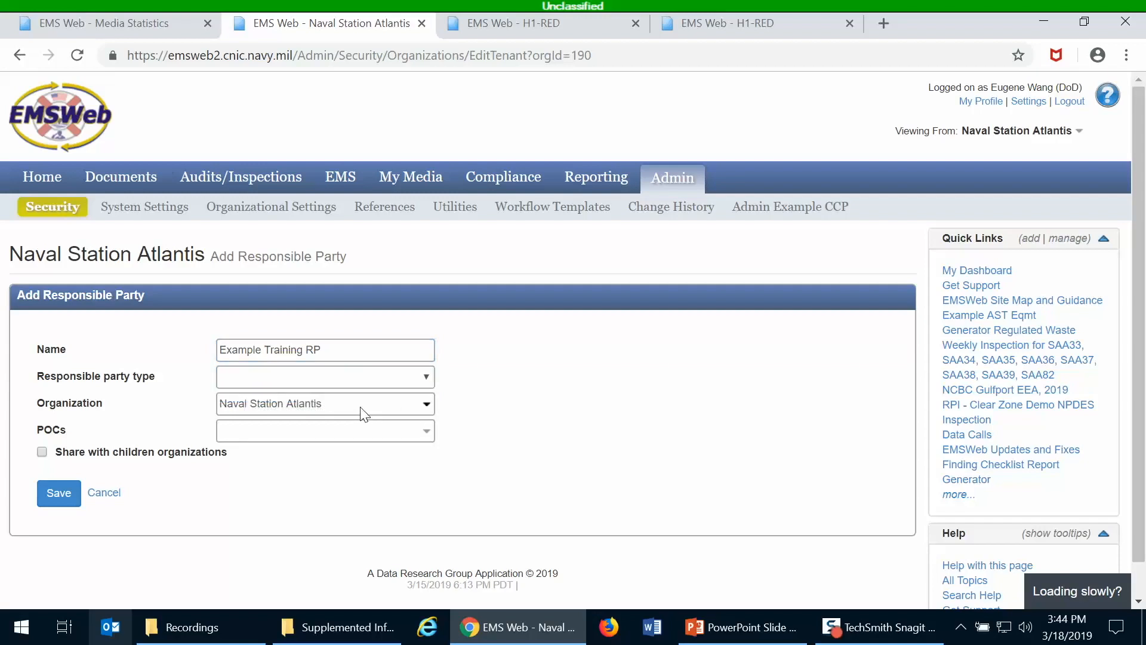
Step: Assign Atlantis Auditor as the responsible party's POC and save the record without sharing it with children organizations
click(358, 440)
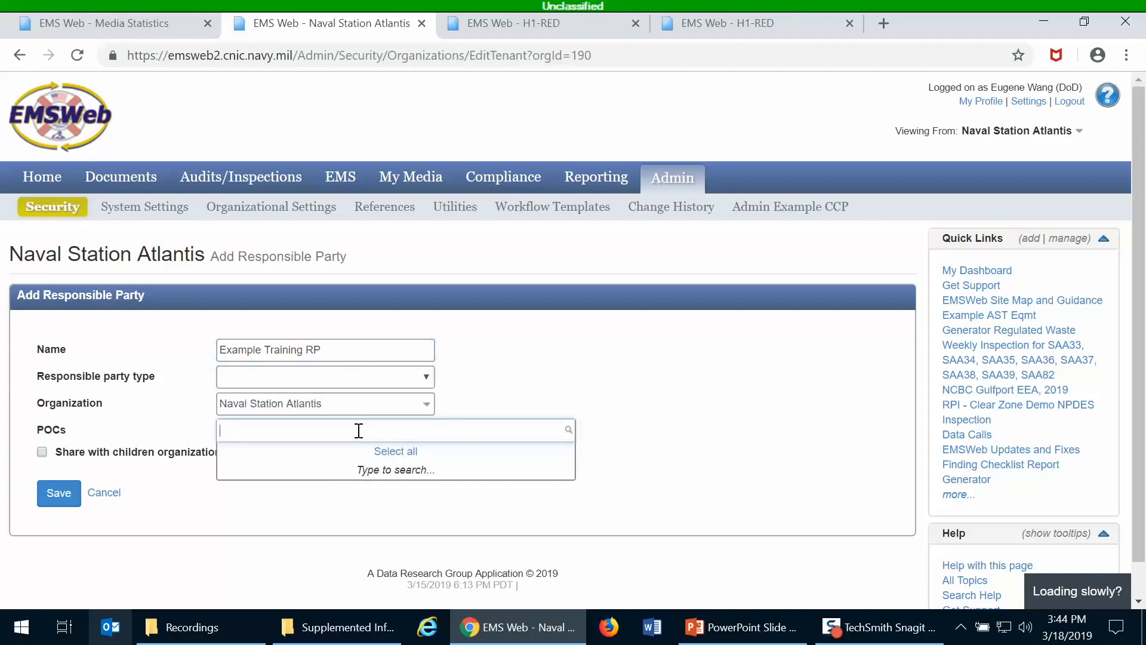
text(wang)
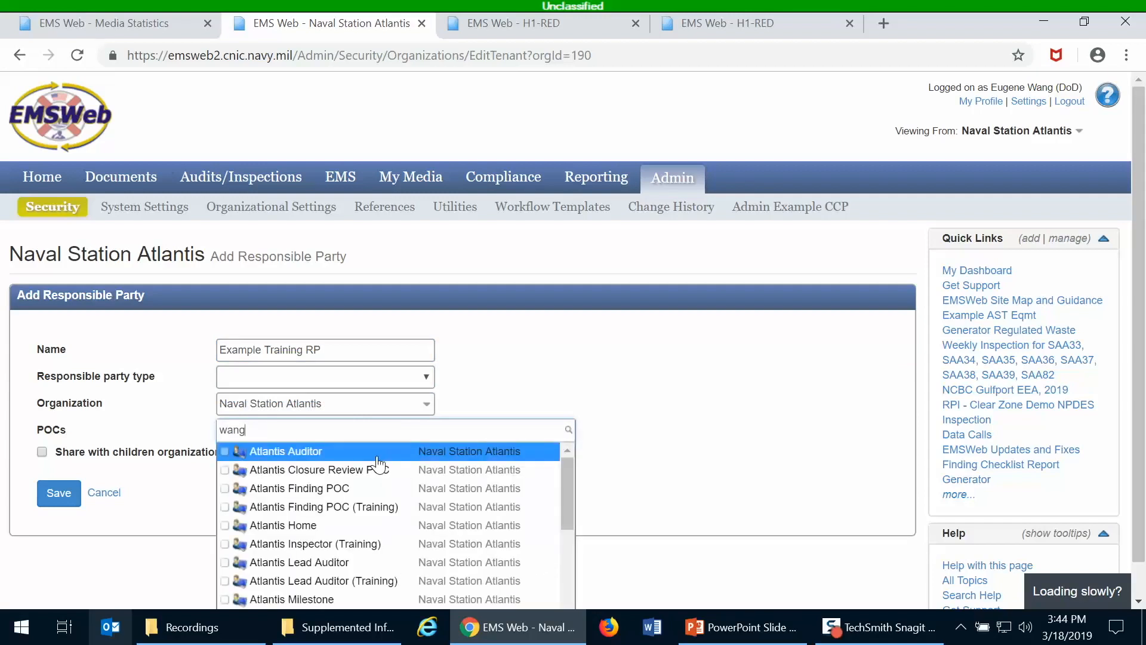
click(366, 455)
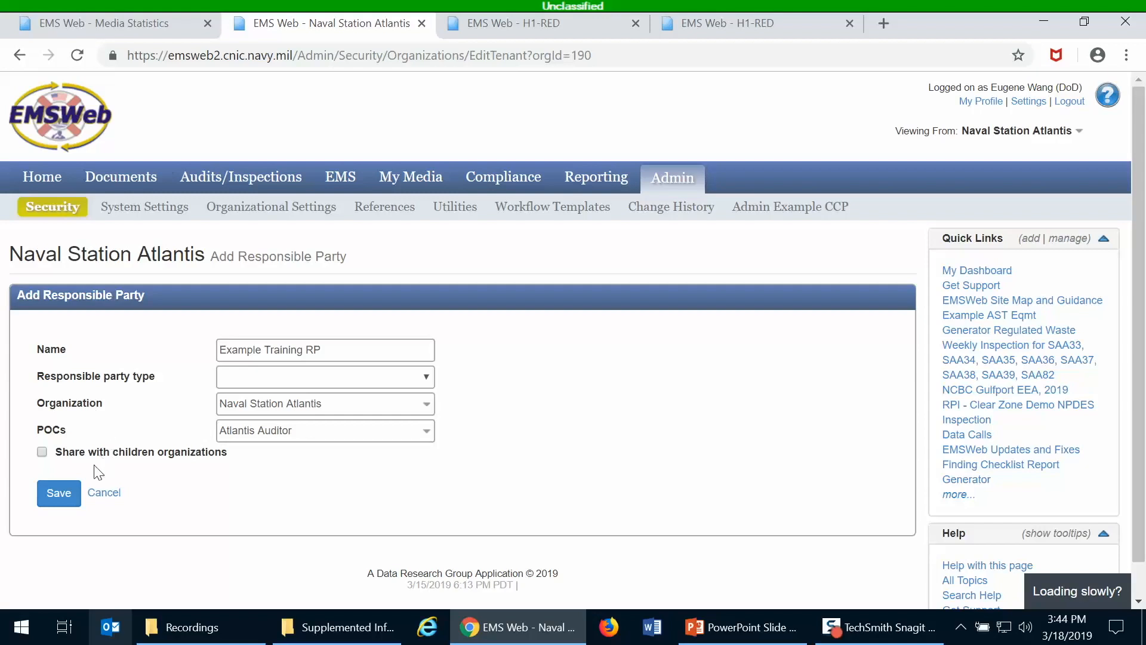
click(67, 499)
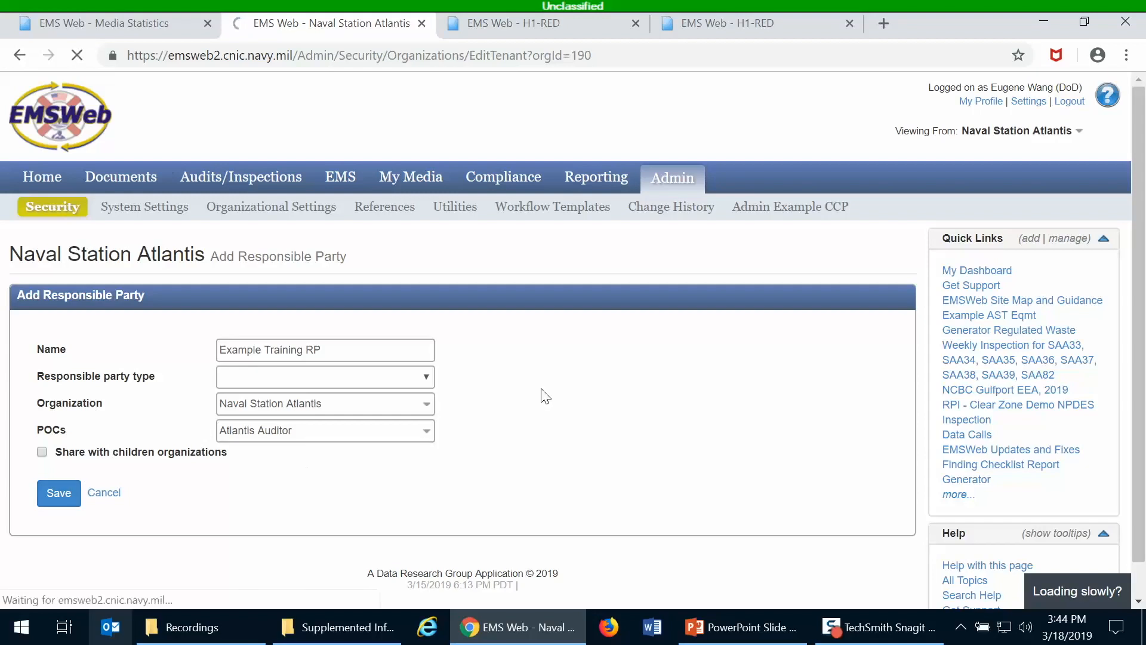